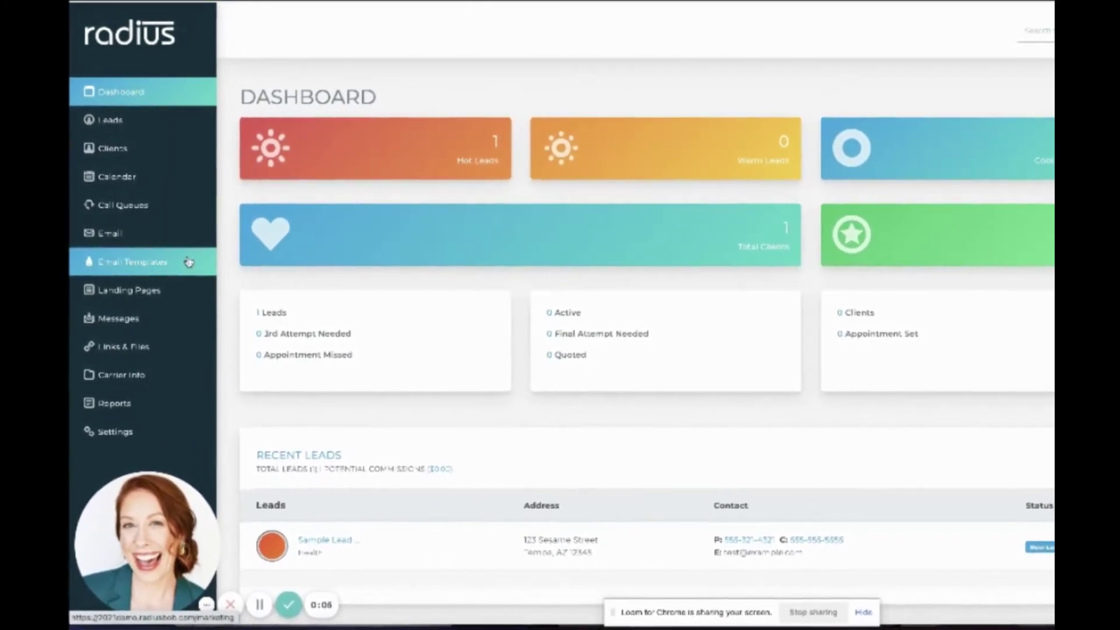
# Step: Open Email Templates to list saved templates such as Appointment Reminder Email and Birthday
pyautogui.click(174, 263)
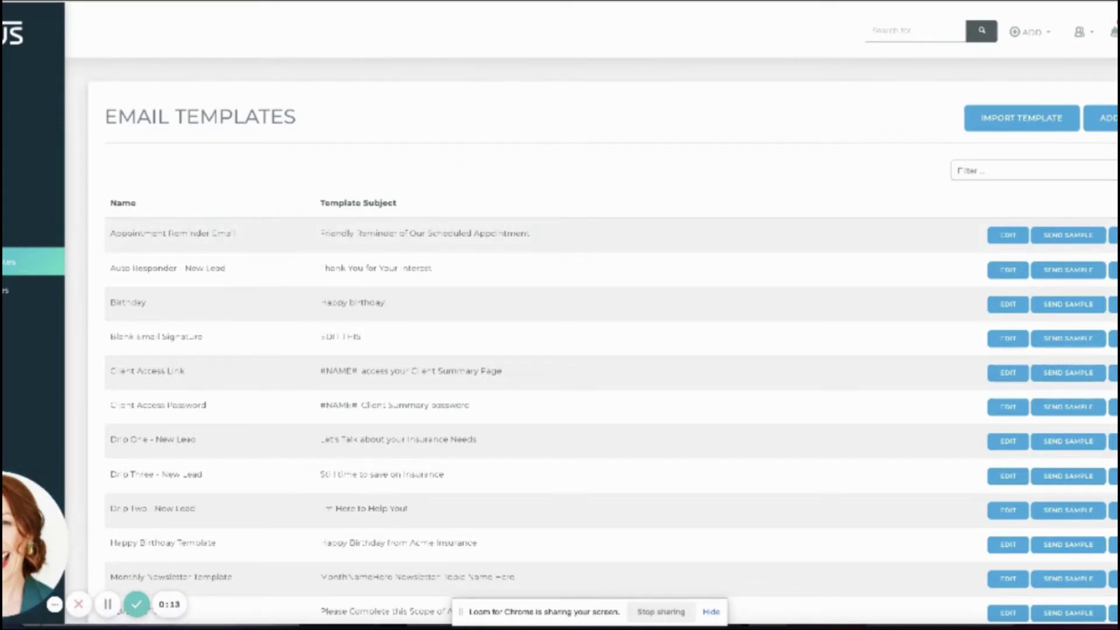
pyautogui.scroll(-2, 591, 315)
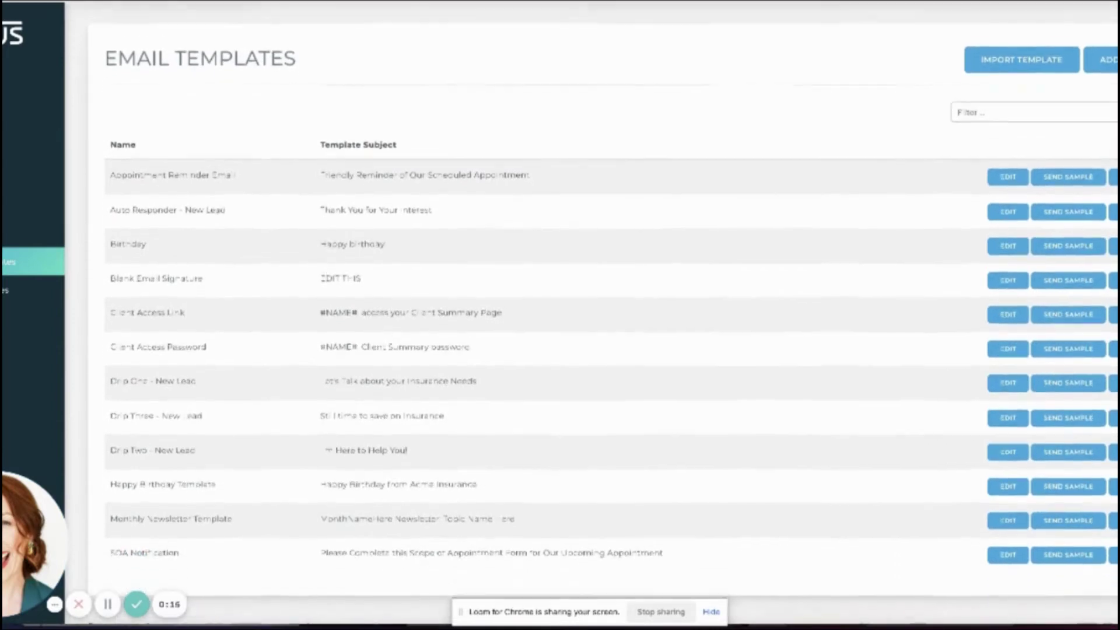
pyautogui.scroll(-1, 602, 302)
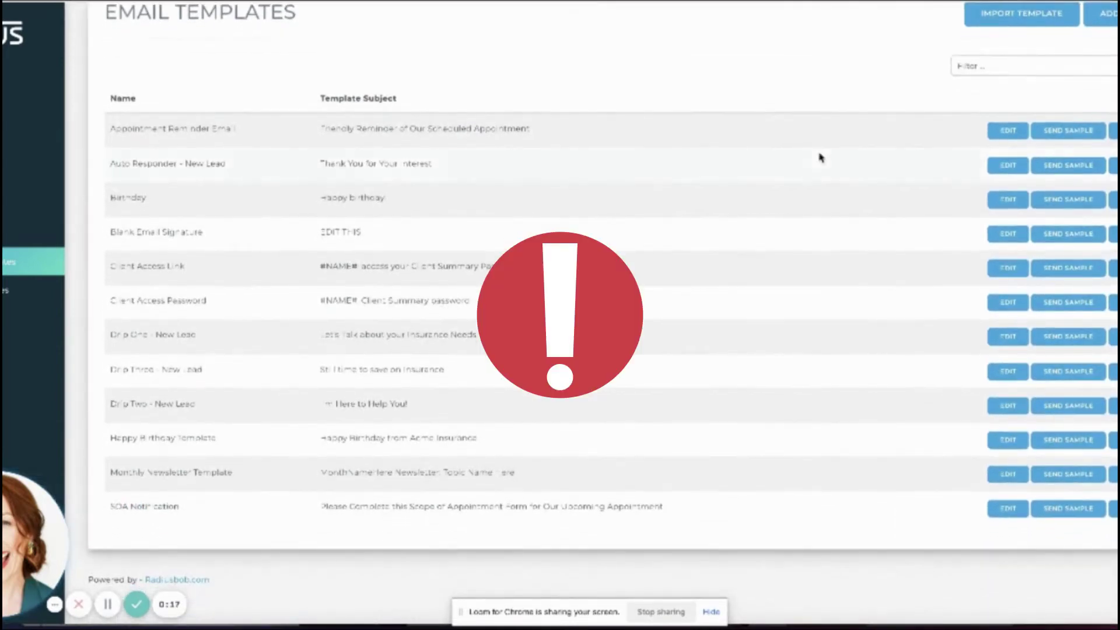
pyautogui.moveTo(210, 270); pyautogui.dragTo(111, 267)
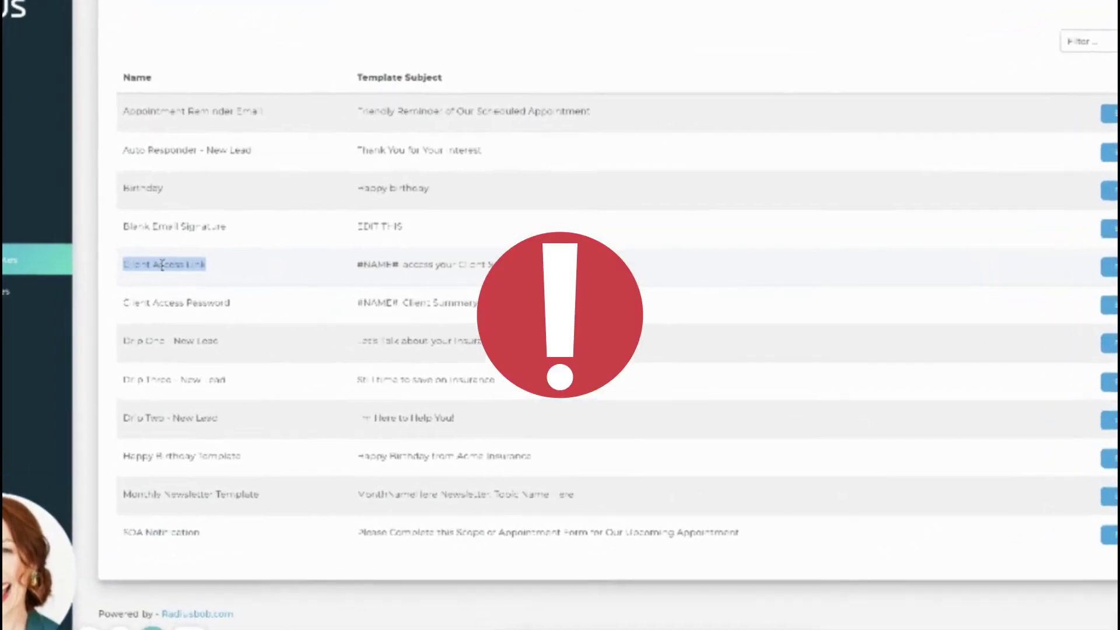
pyautogui.moveTo(267, 304); pyautogui.dragTo(129, 304)
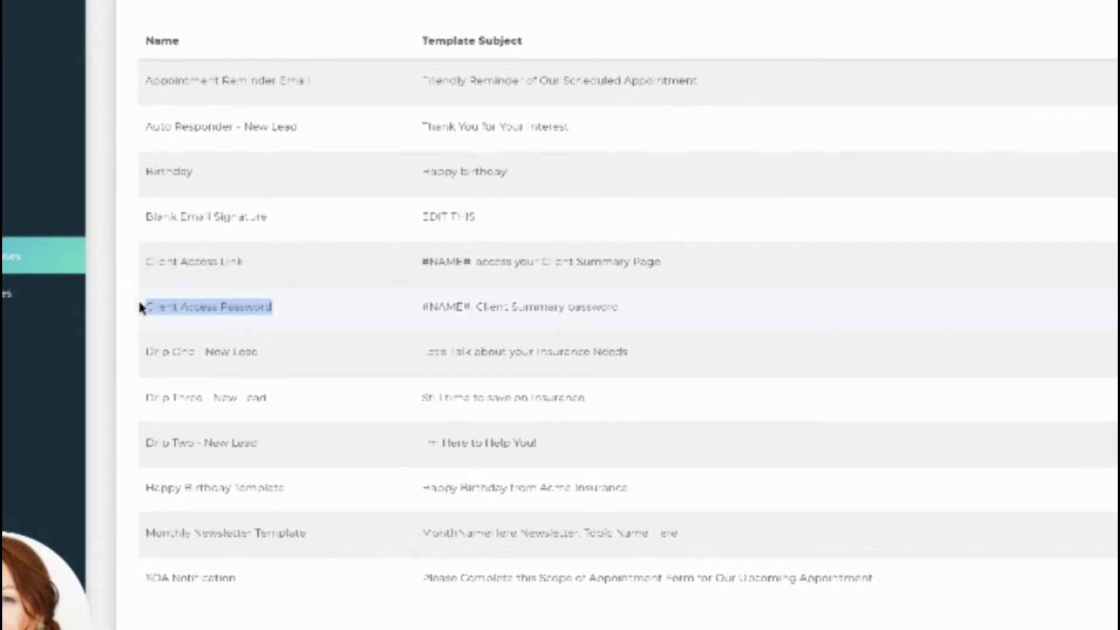
pyautogui.moveTo(260, 587); pyautogui.dragTo(145, 578)
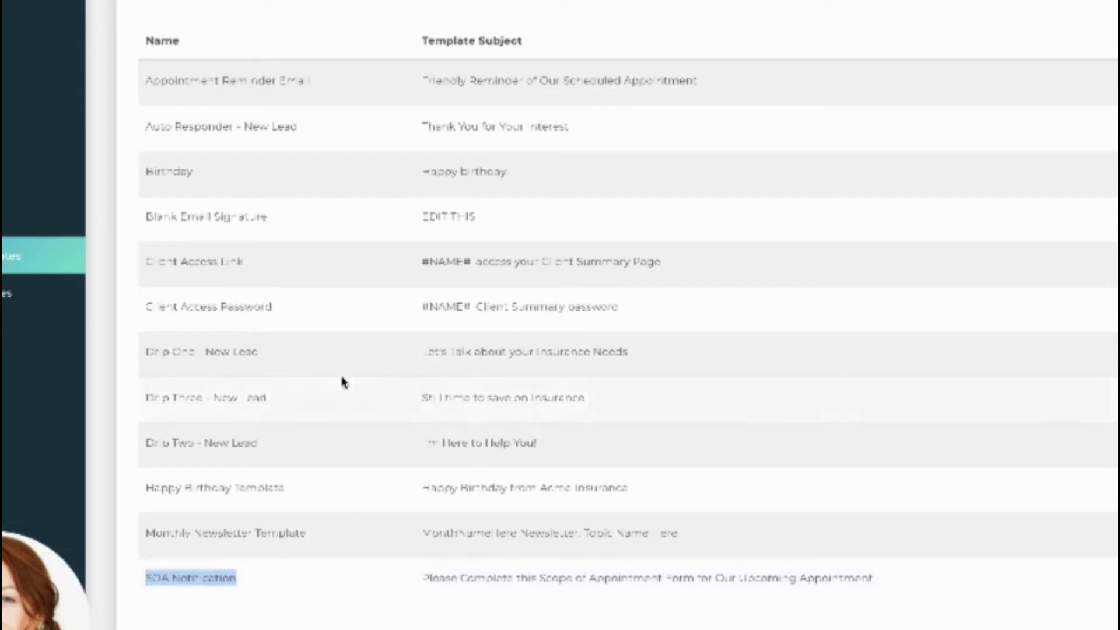
pyautogui.moveTo(143, 35); pyautogui.dragTo(202, 257)
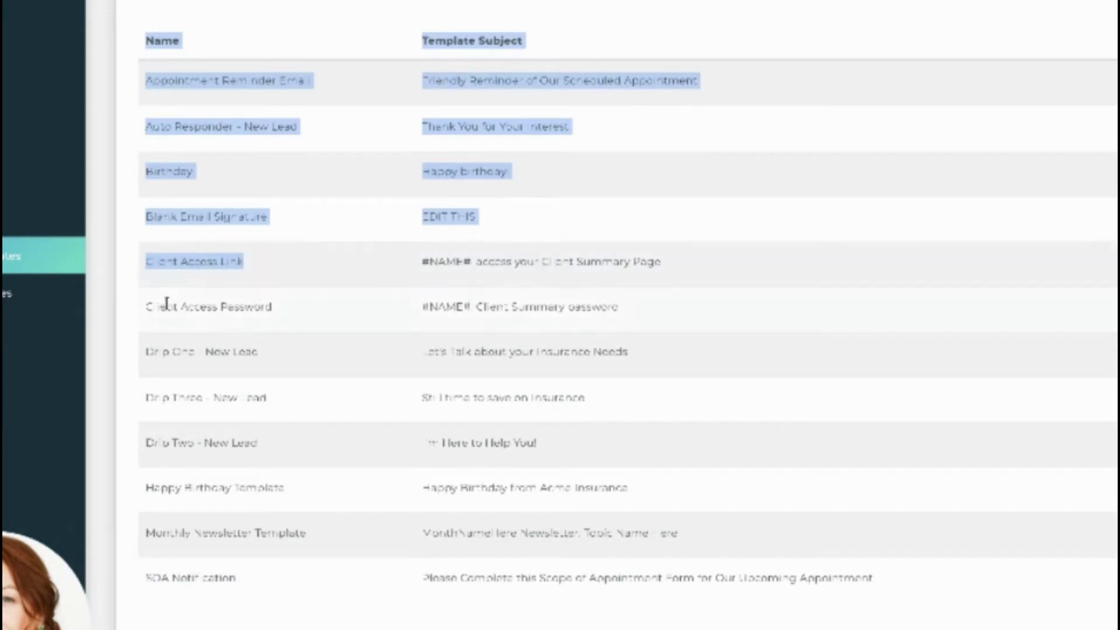
pyautogui.moveTo(145, 307); pyautogui.dragTo(288, 310)
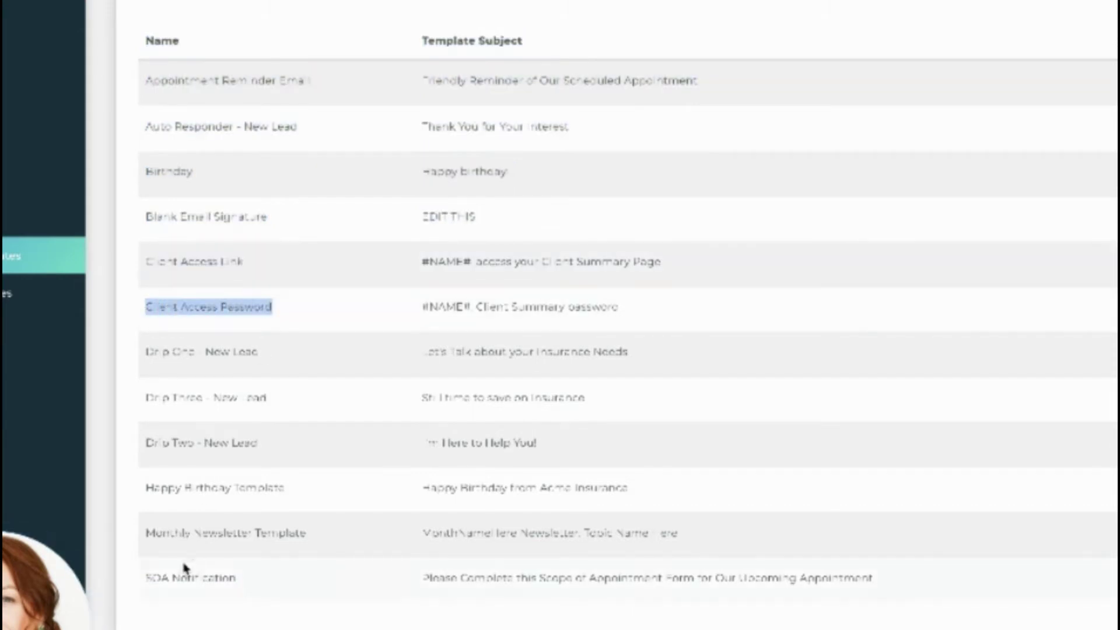
pyautogui.moveTo(145, 578); pyautogui.dragTo(263, 582)
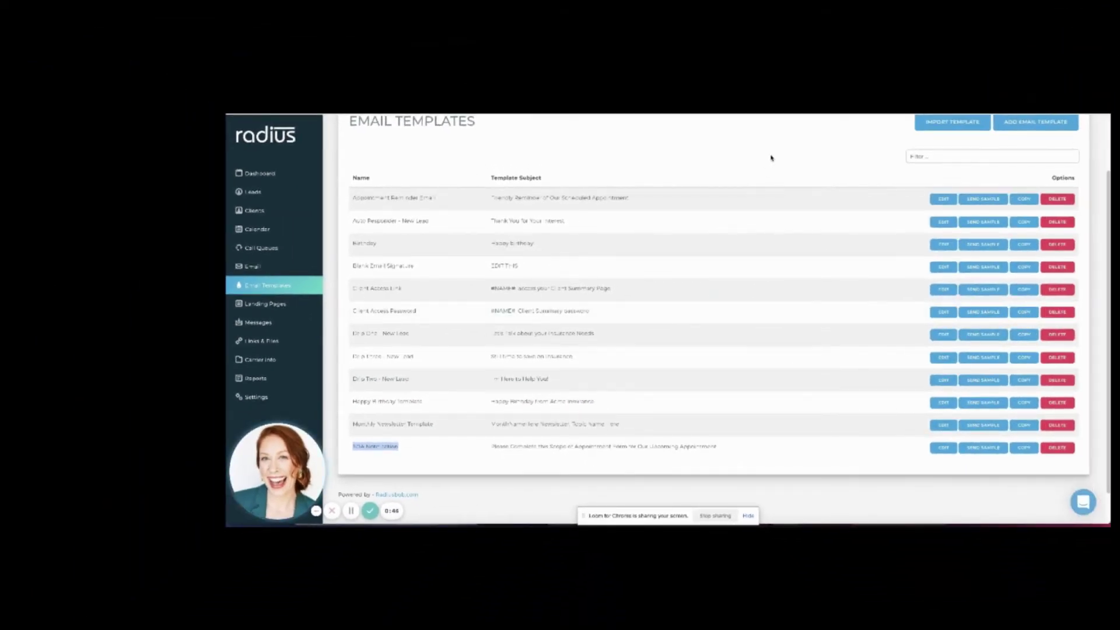
pyautogui.press('Tab')
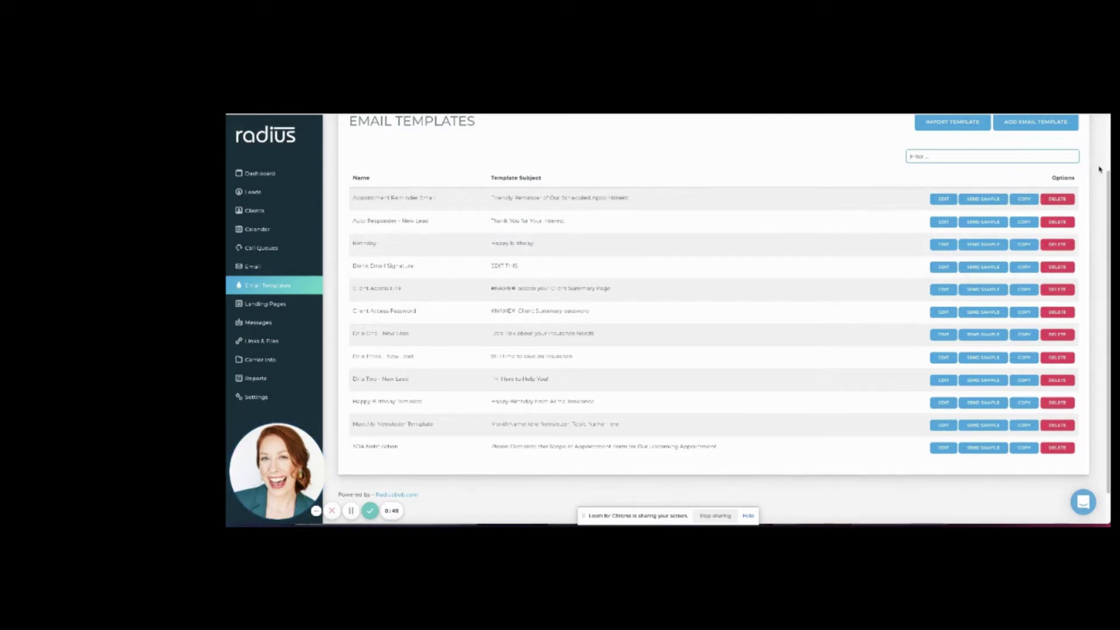
pyautogui.moveTo(1107, 170); pyautogui.dragTo(1107, 136)
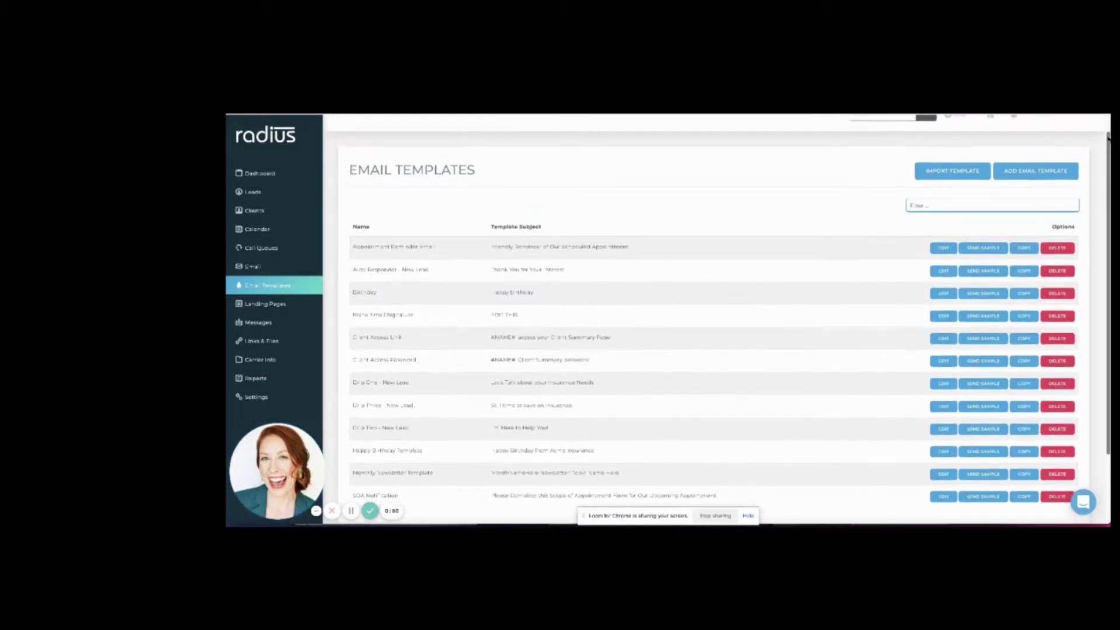
pyautogui.click(1031, 176)
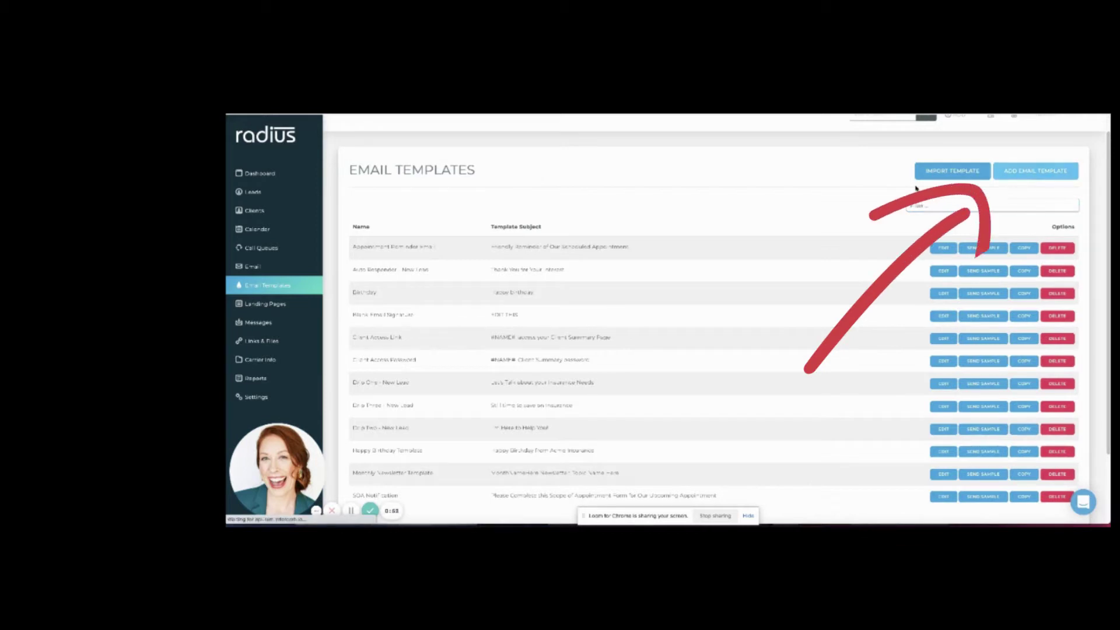
# Step: Name the new template 'Blank Signature' with subject 'EDIT THIS SUBJECT LINE'
pyautogui.click(477, 203)
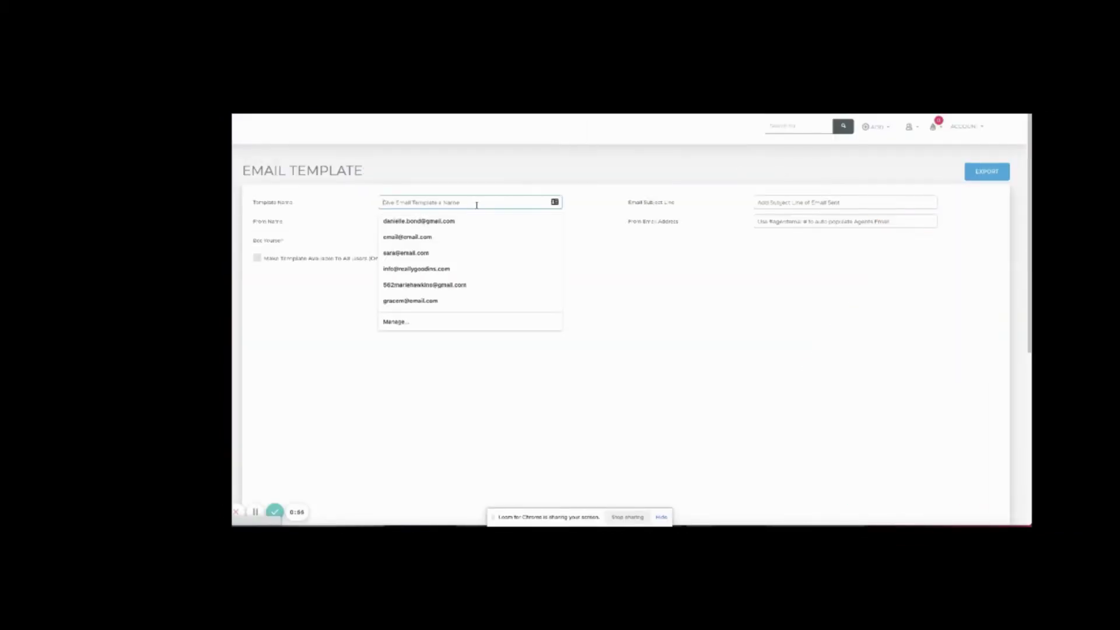
pyautogui.write('Blank')
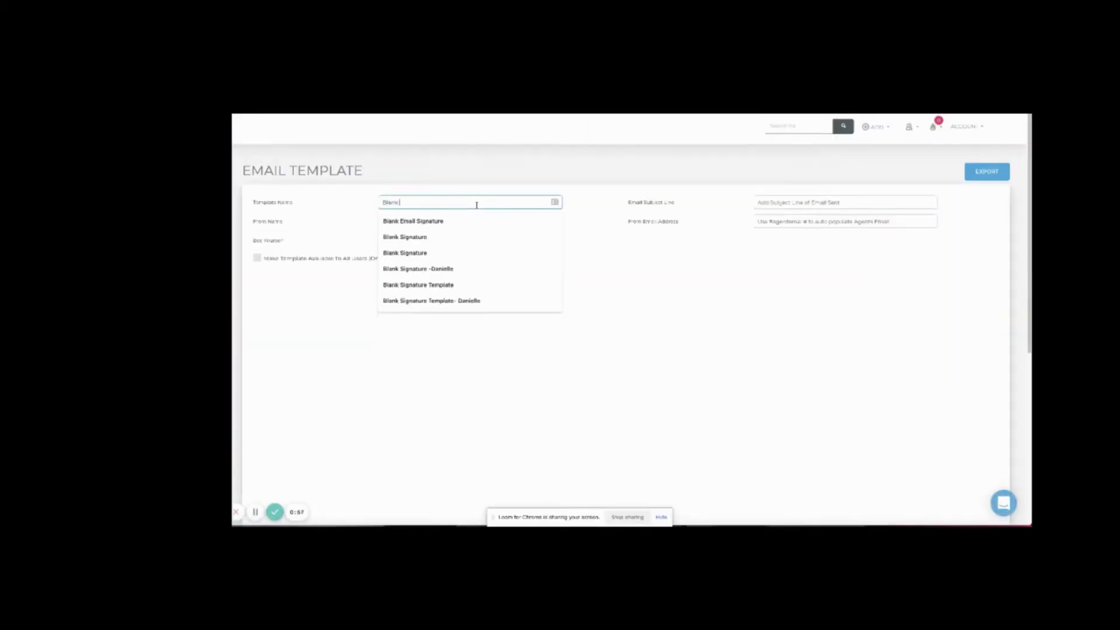
pyautogui.write(' Signature')
pyautogui.press('Tab')
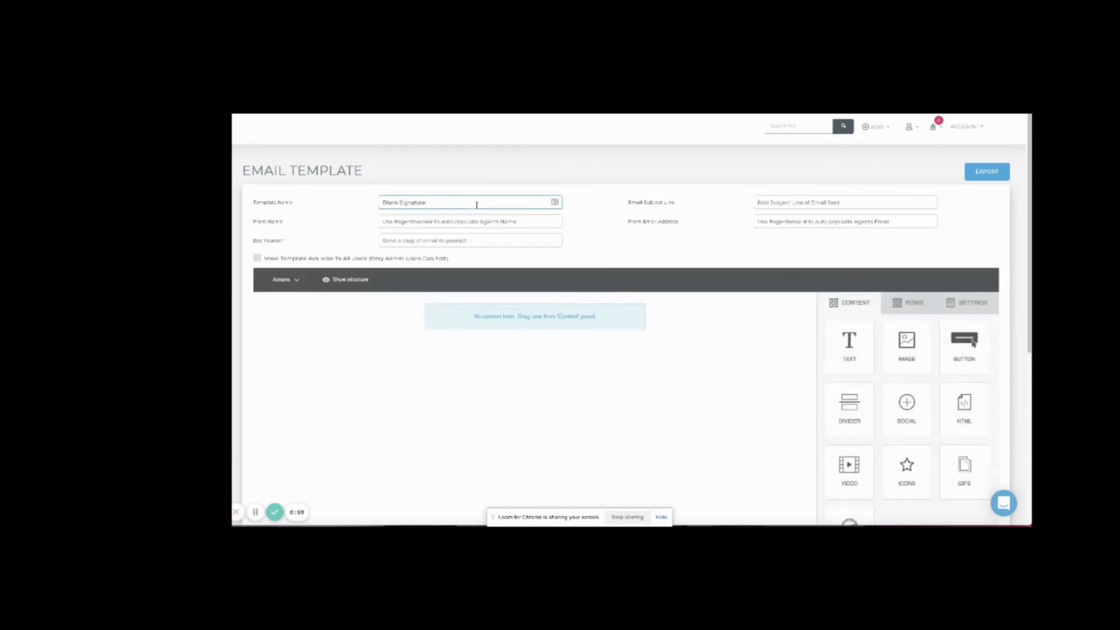
pyautogui.write('EDIT THIS')
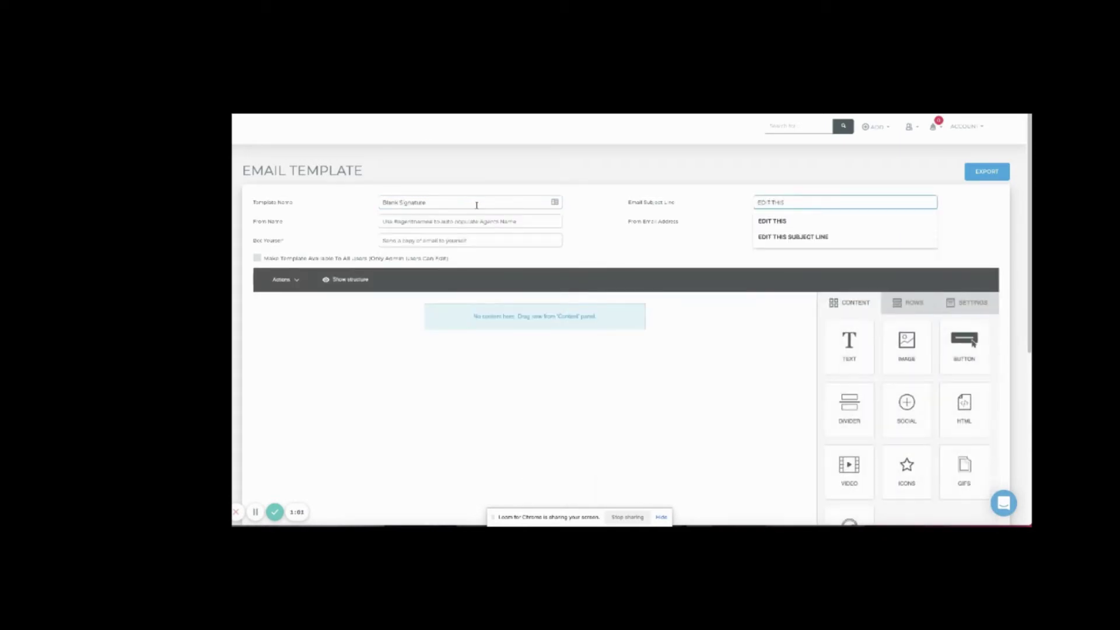
pyautogui.write(' SUB')
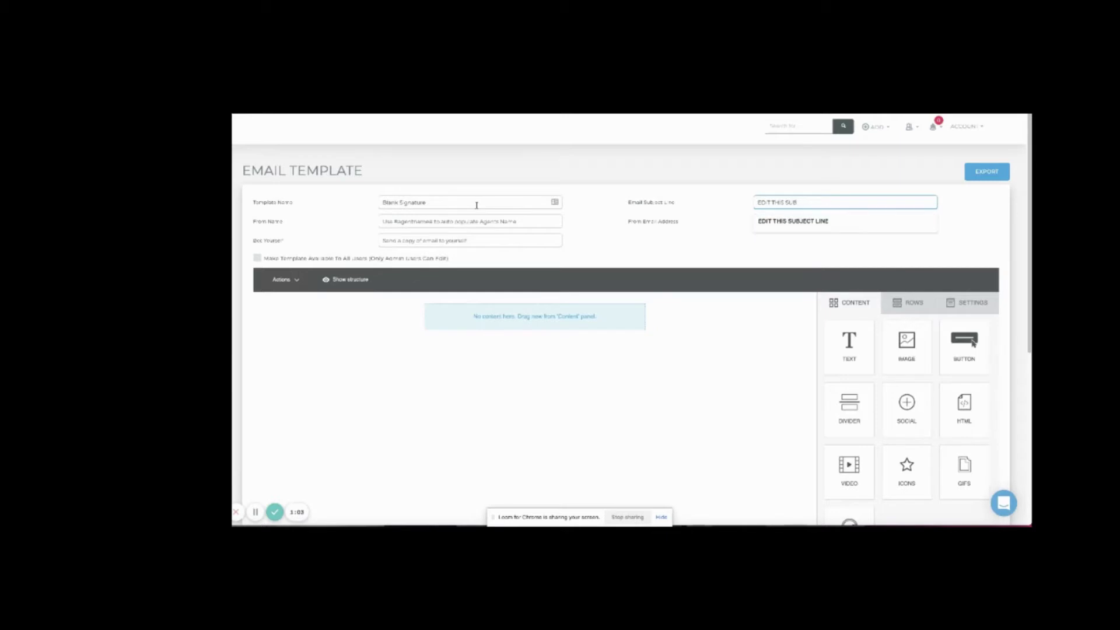
pyautogui.write('JECT LINE')
pyautogui.press('Tab')
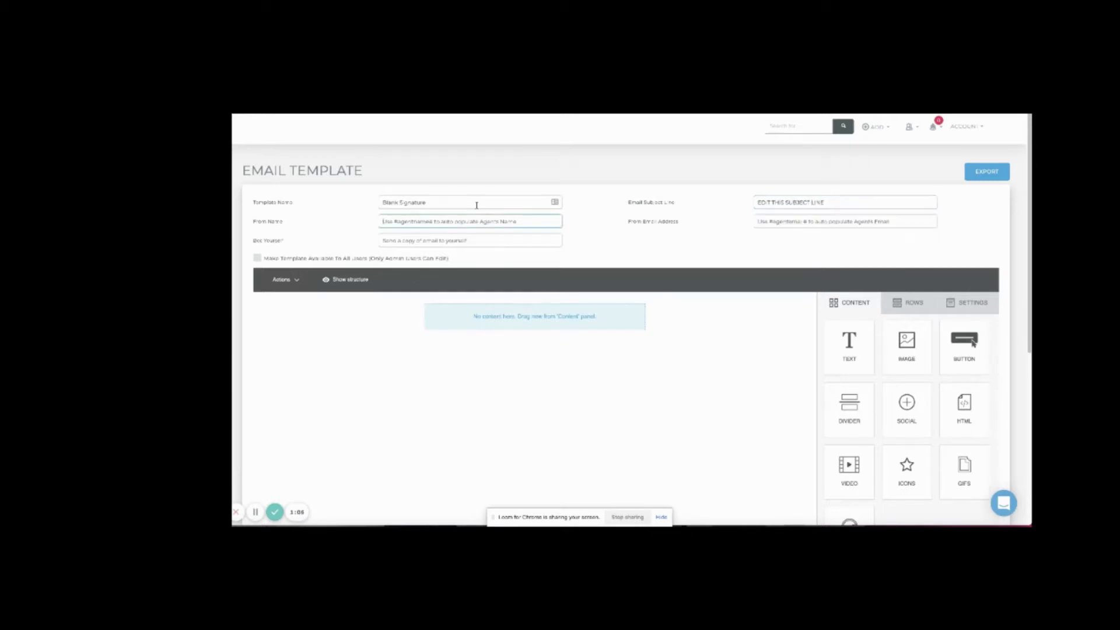
# Step: Set From Name to #agentname# and From Email Address to #agentemail#
pyautogui.write('#agent')
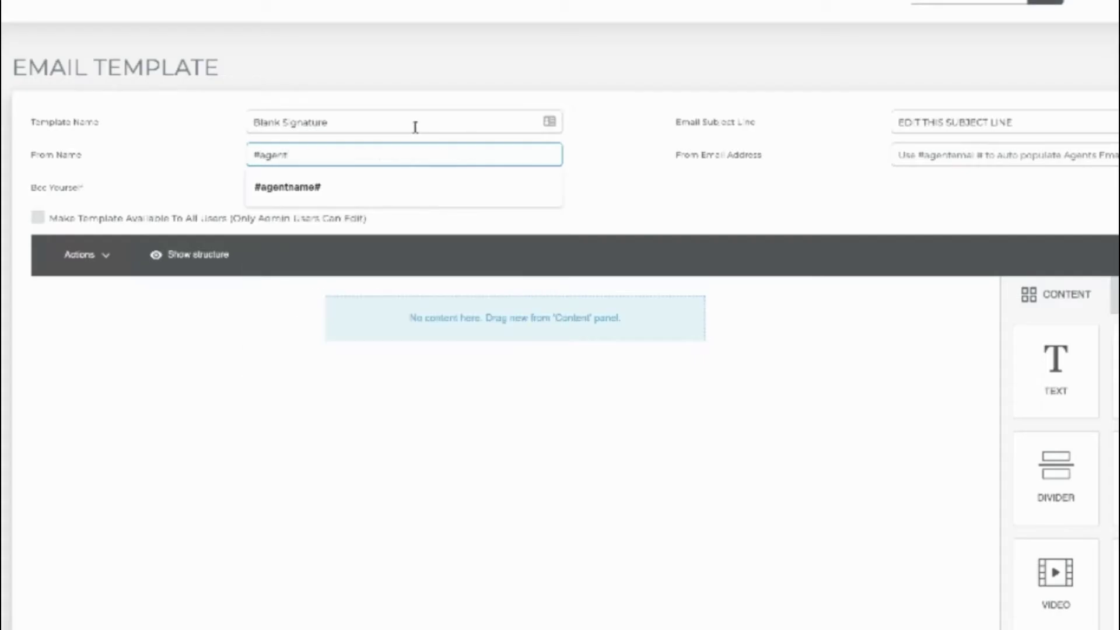
pyautogui.write('name#')
pyautogui.press('Tab')
pyautogui.write('#age')
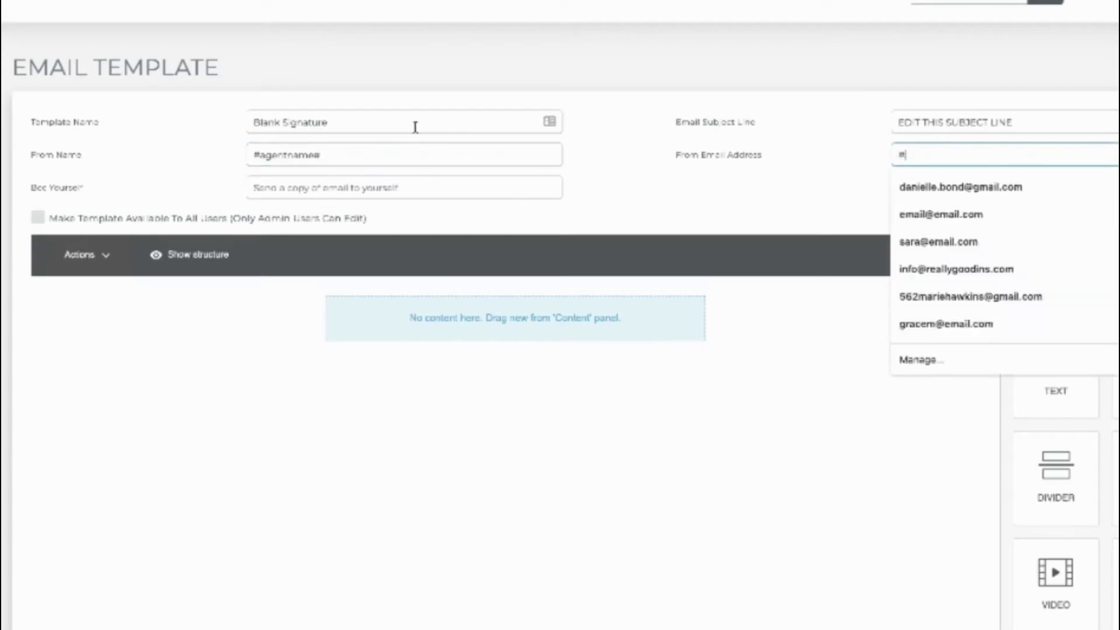
pyautogui.write('ntem')
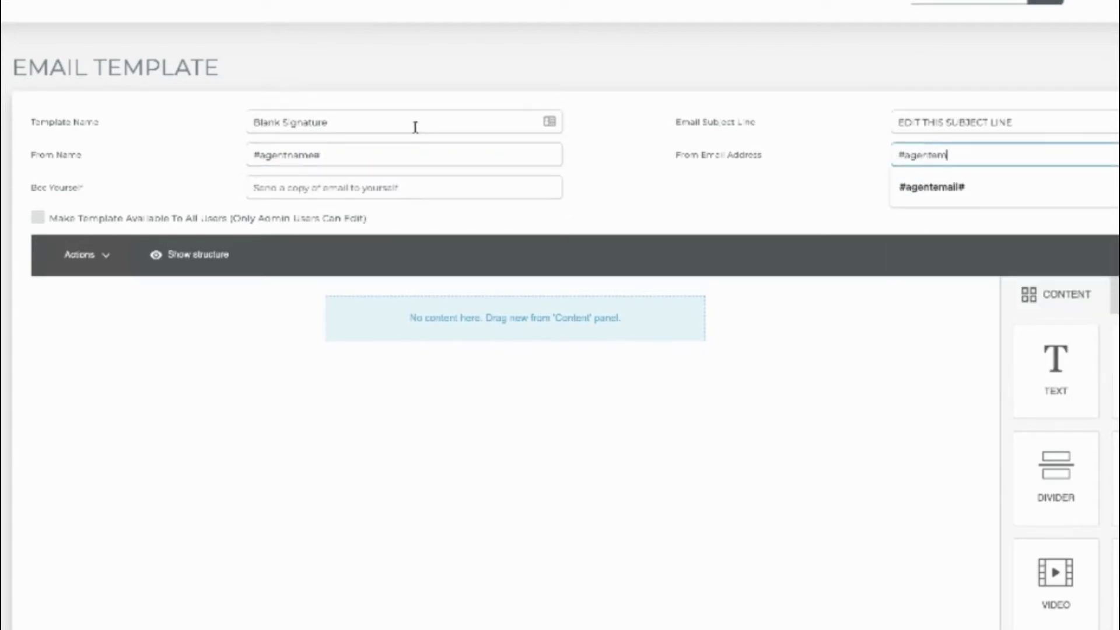
pyautogui.write('ail#')
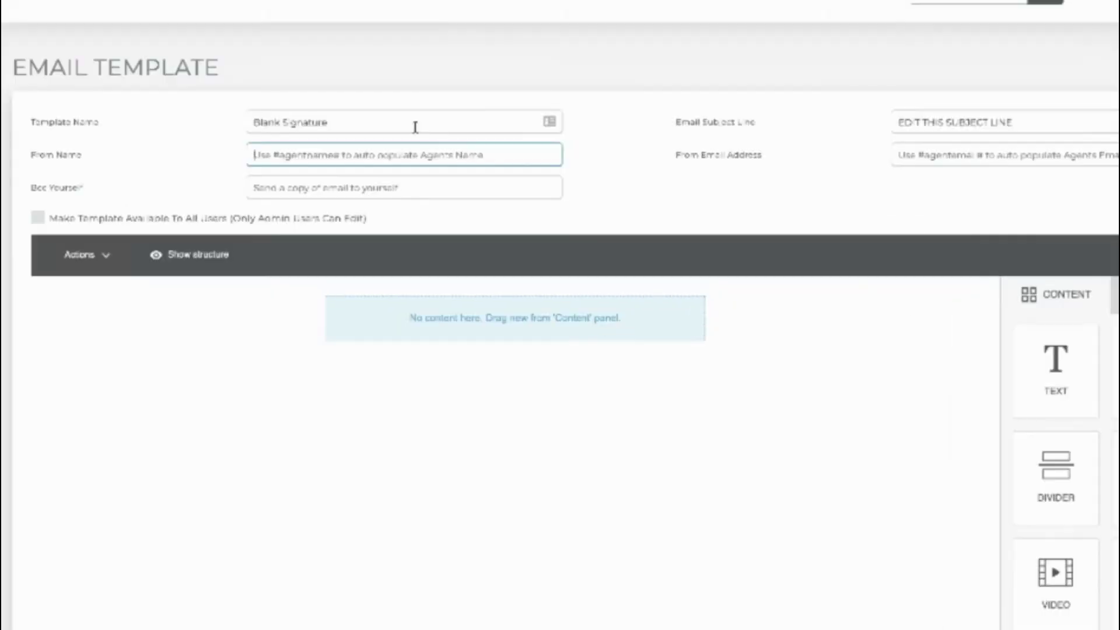
pyautogui.write('#age')
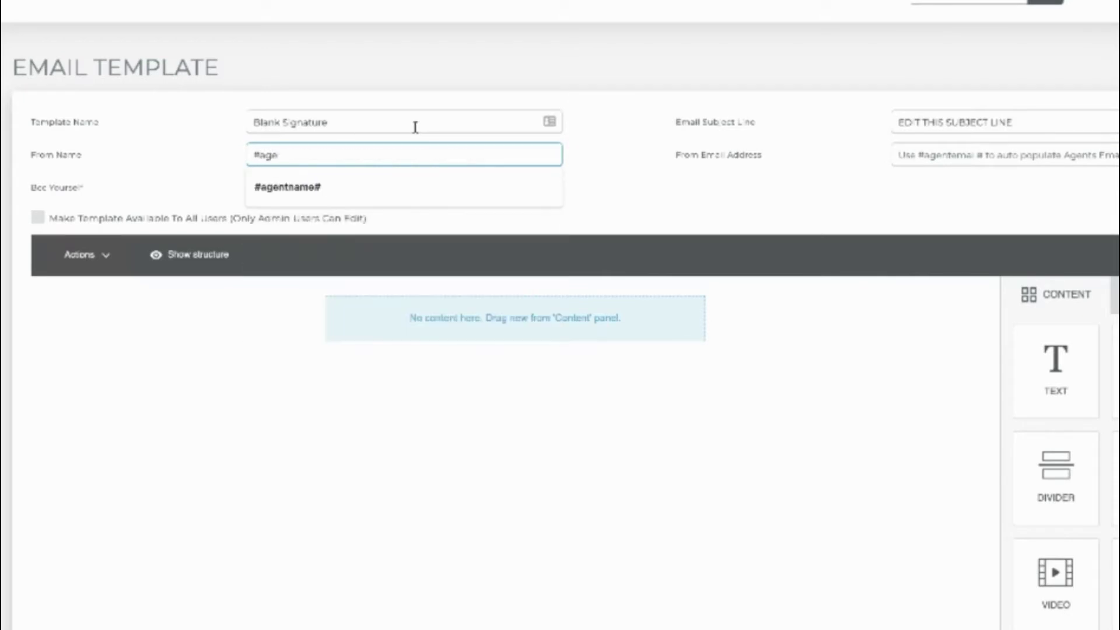
pyautogui.write('ntname#')
pyautogui.press('Tab')
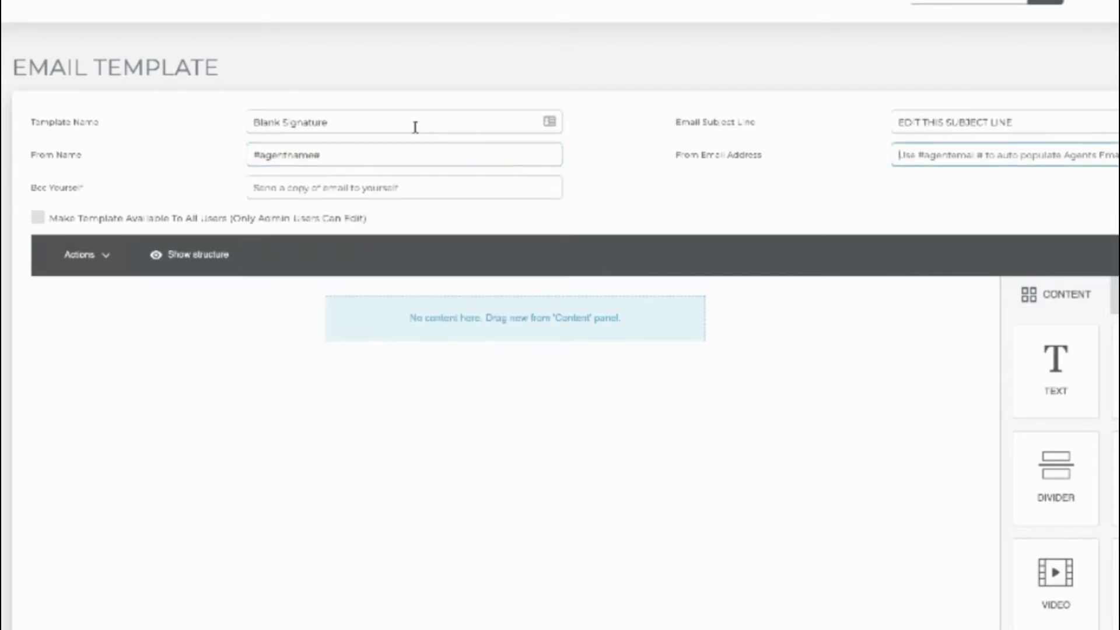
pyautogui.write('#agen')
pyautogui.write('tem')
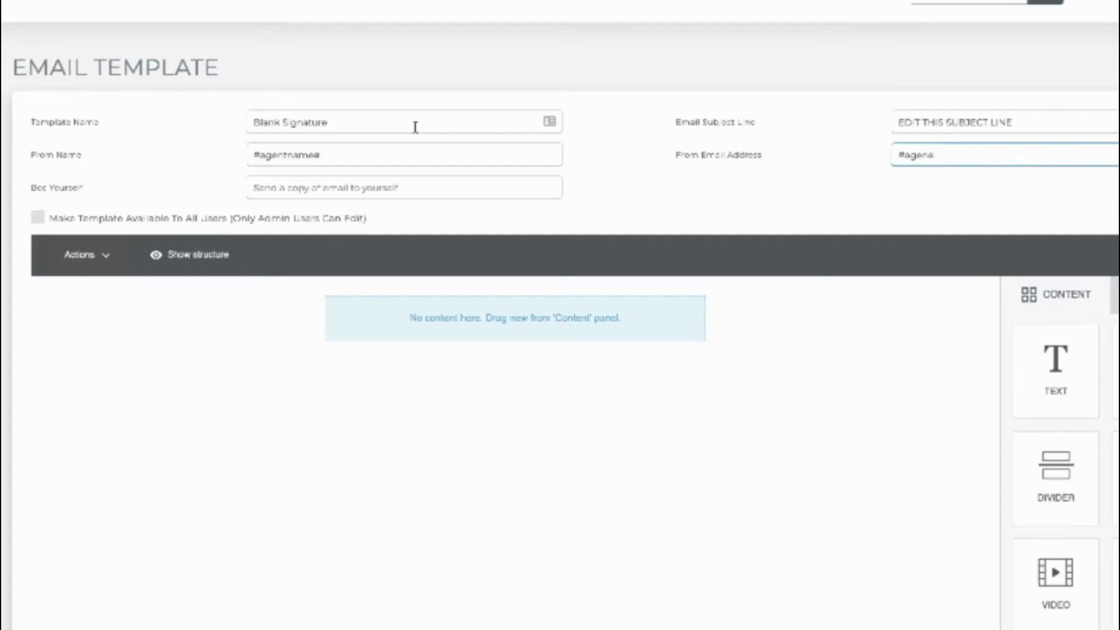
pyautogui.write('ail#')
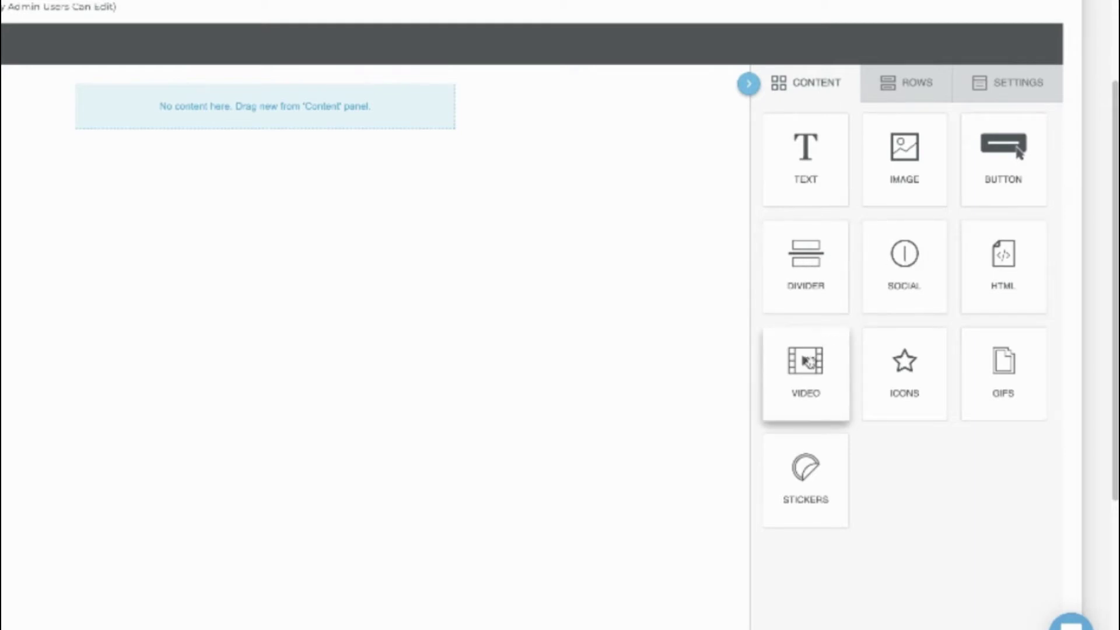
# Step: Show the template's General Options: 500px width, centred, #FFFFFF background, Arial font
pyautogui.click(909, 92)
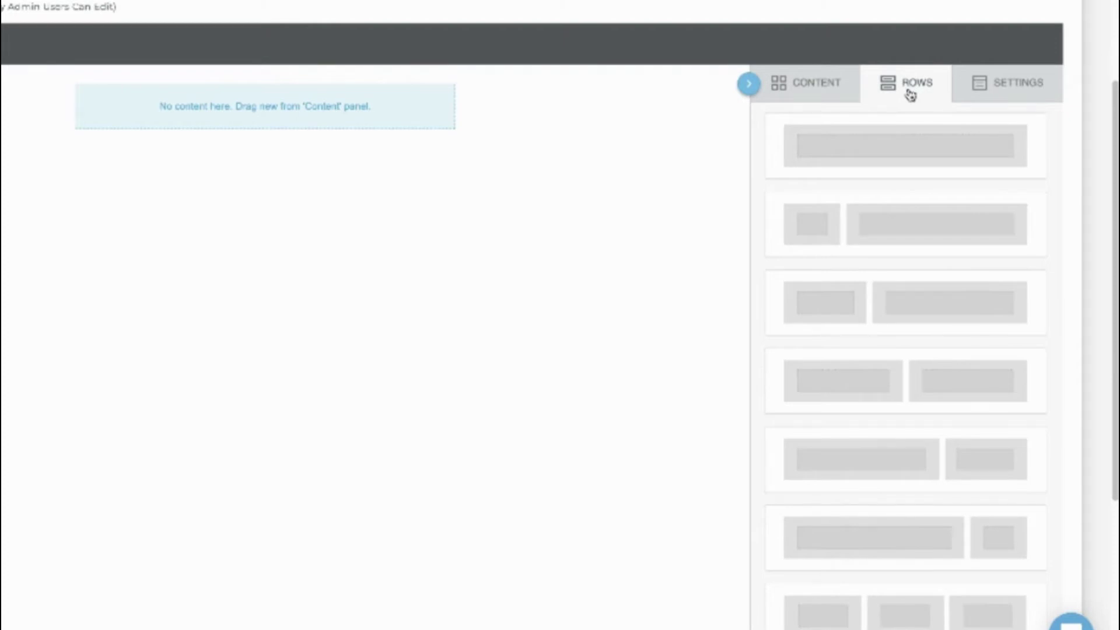
pyautogui.click(1020, 89)
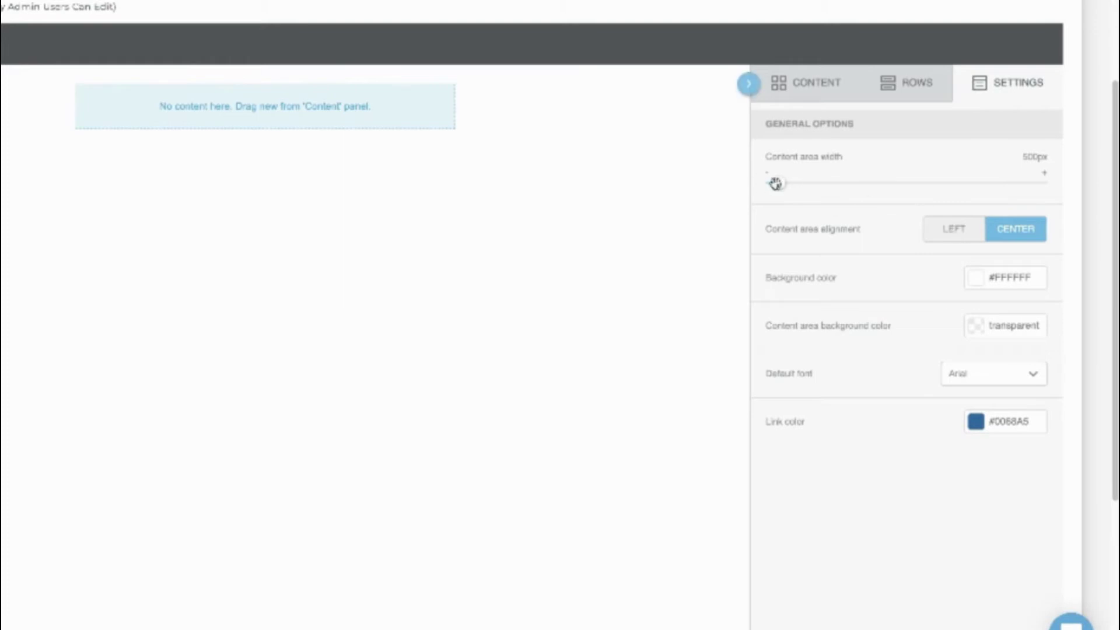
# Step: Set the content area width to 640px and keep it centred
pyautogui.moveTo(778, 183); pyautogui.dragTo(929, 183)
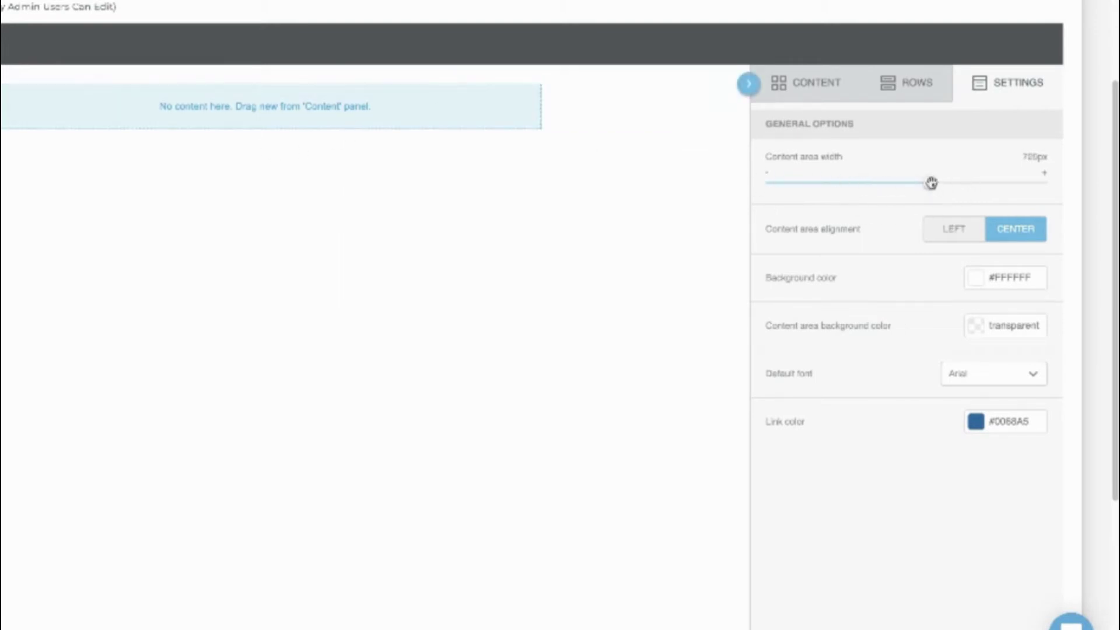
pyautogui.moveTo(930, 184); pyautogui.dragTo(873, 184)
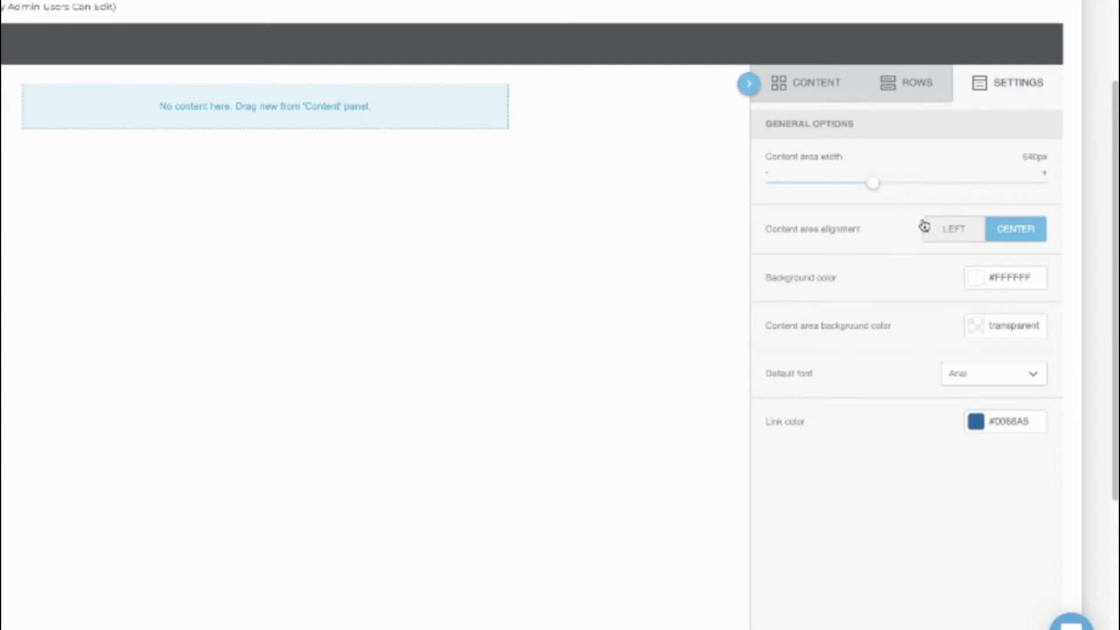
pyautogui.click(945, 231)
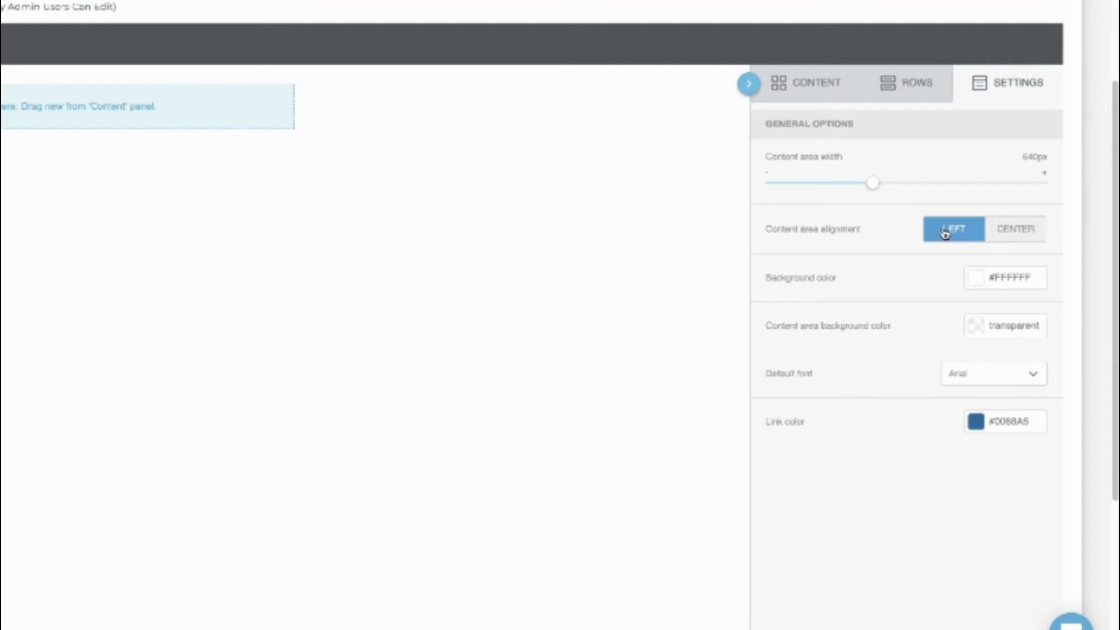
pyautogui.click(1004, 231)
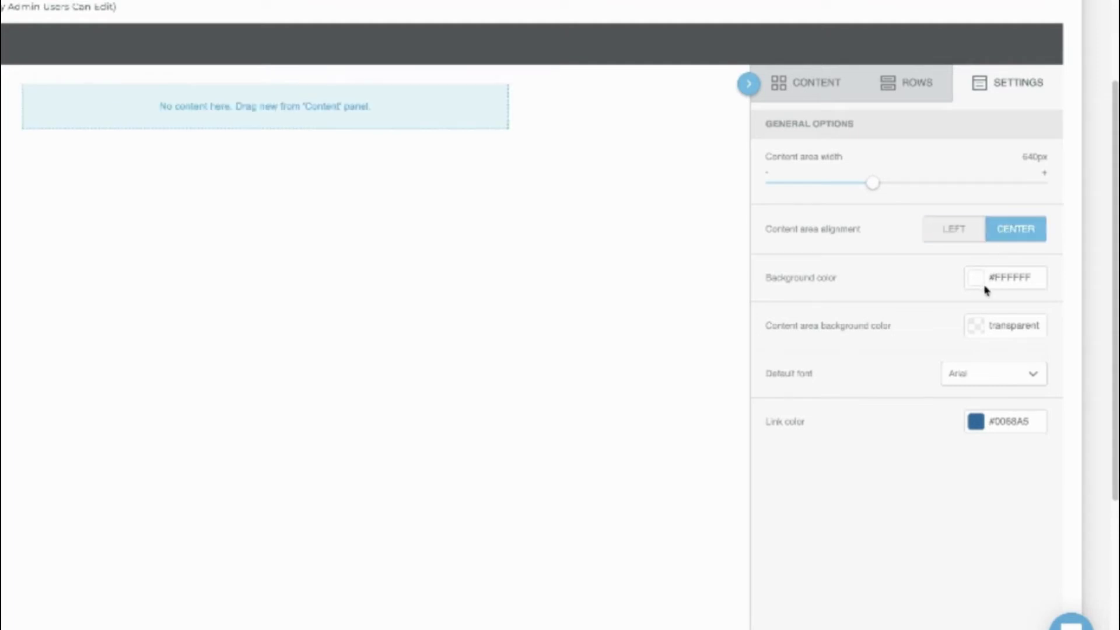
# Step: Try a dark blue background, then clear it back to transparent
pyautogui.click(973, 278)
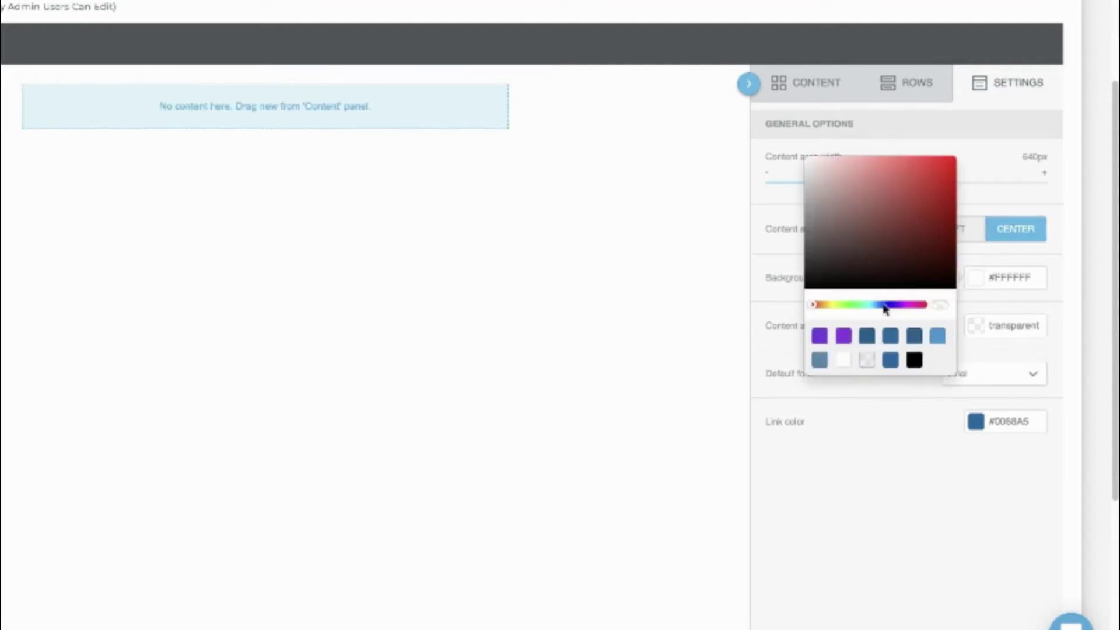
pyautogui.click(882, 305)
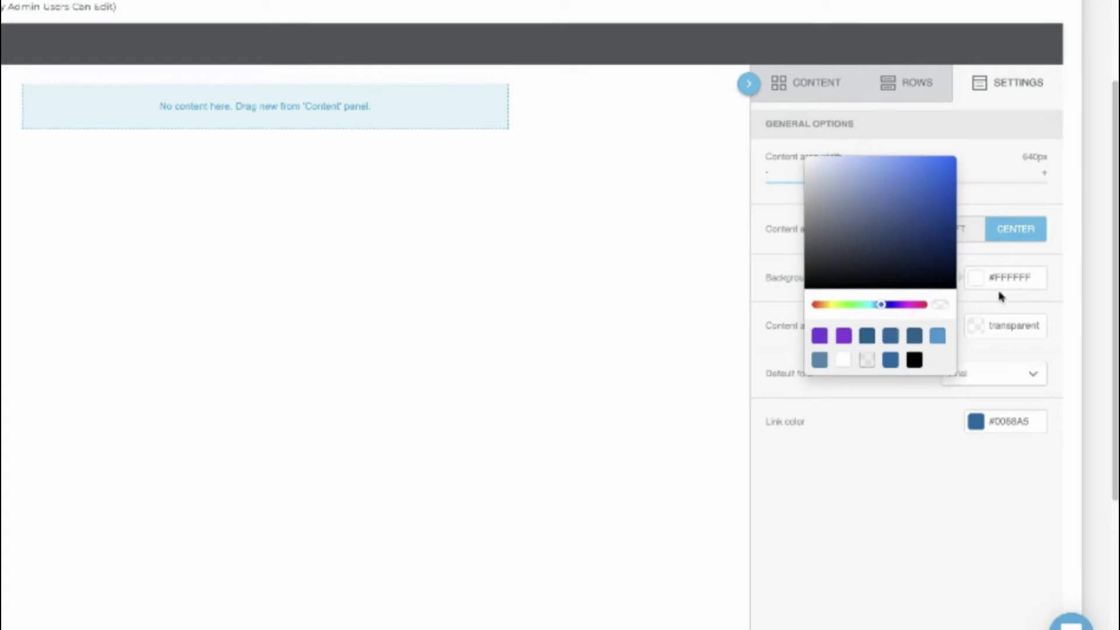
pyautogui.click(910, 227)
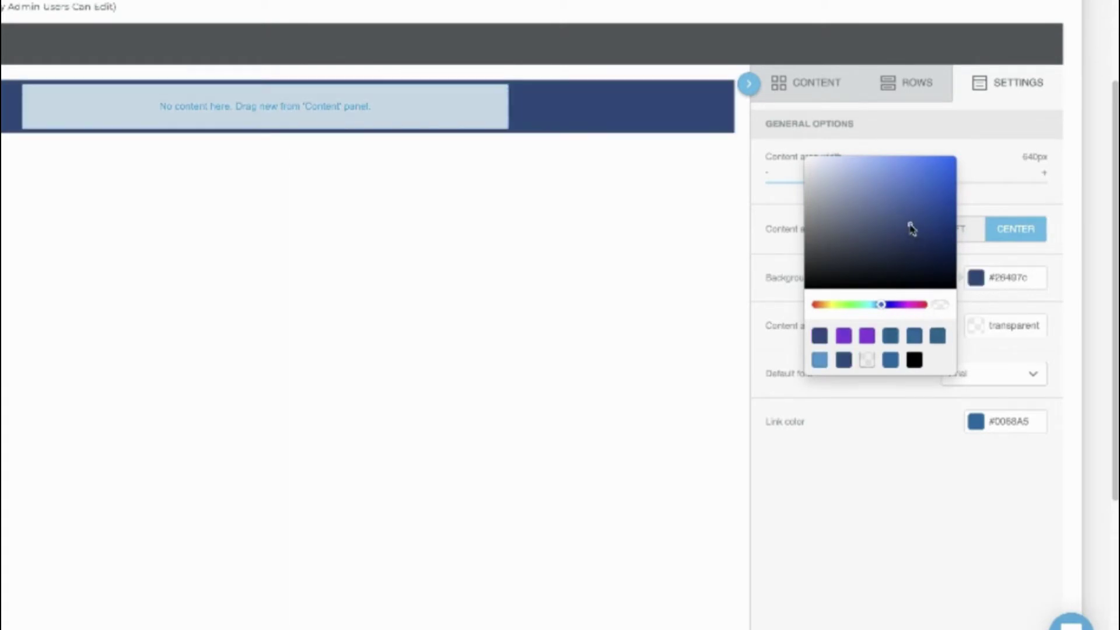
pyautogui.click(942, 309)
pyautogui.click(909, 85)
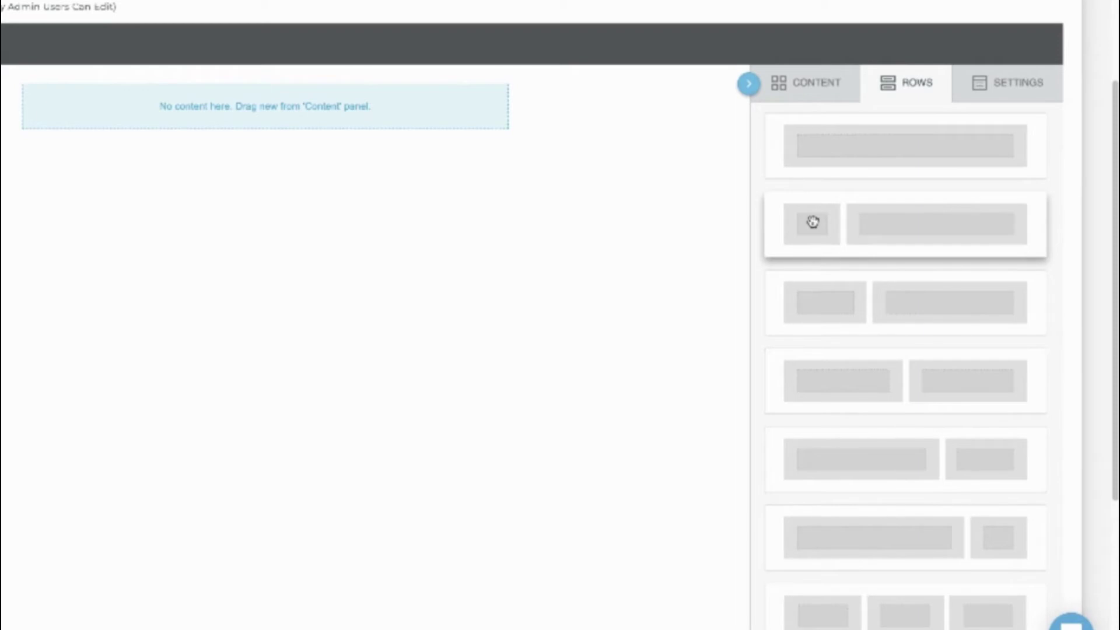
# Step: Drag the narrow-left, wide-right two-column row layout just below the top content block
pyautogui.moveTo(812, 221); pyautogui.dragTo(303, 123)
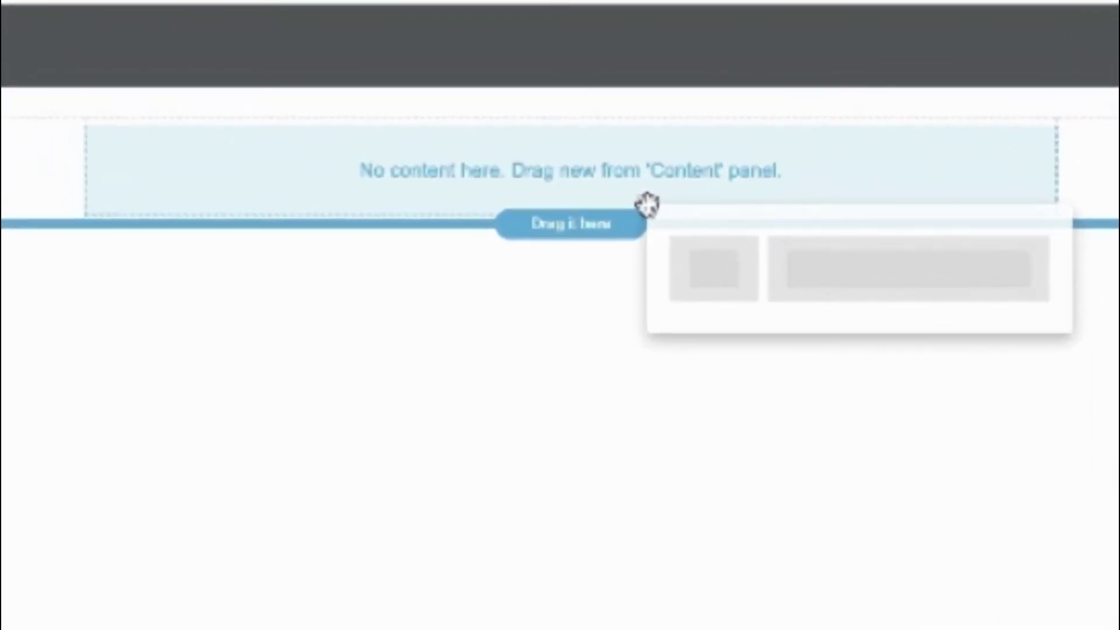
pyautogui.moveTo(648, 204); pyautogui.dragTo(651, 213)
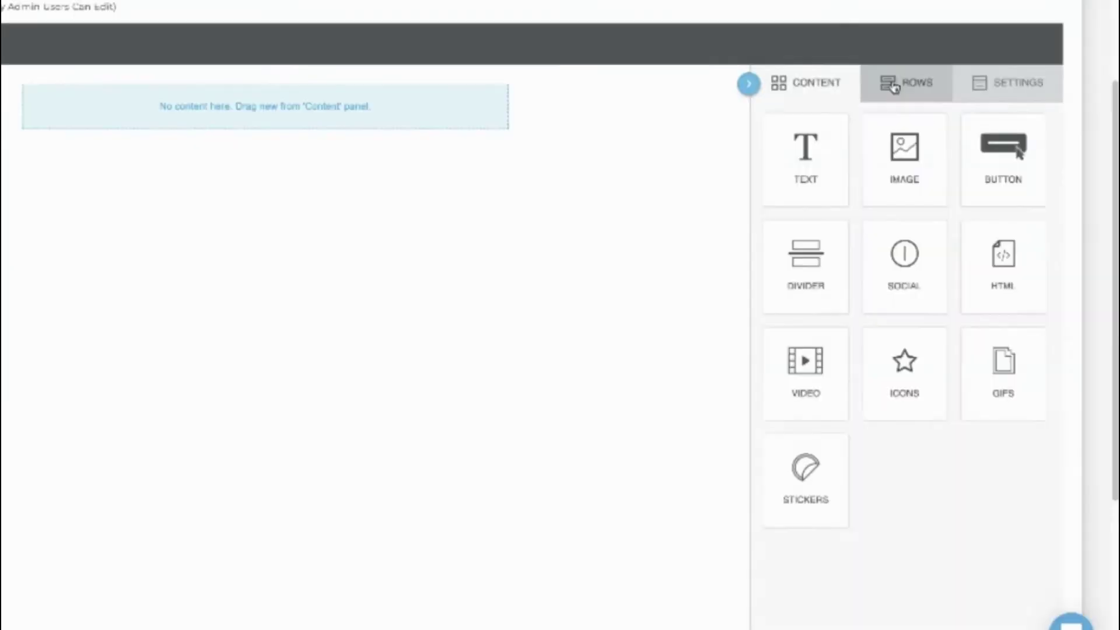
pyautogui.click(894, 86)
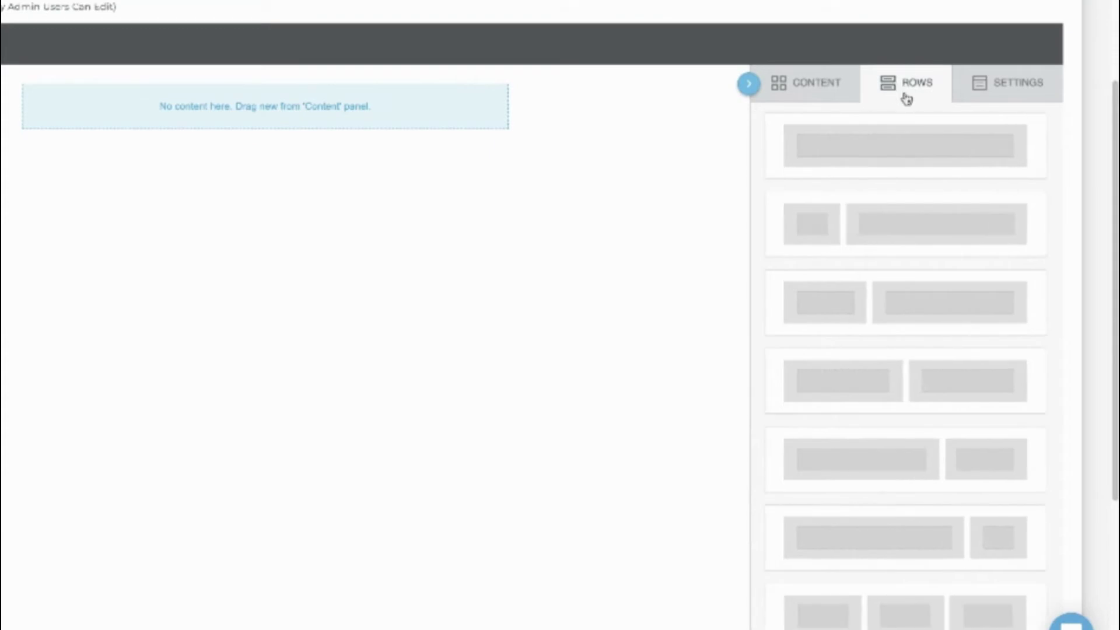
pyautogui.moveTo(812, 220); pyautogui.dragTo(599, 169)
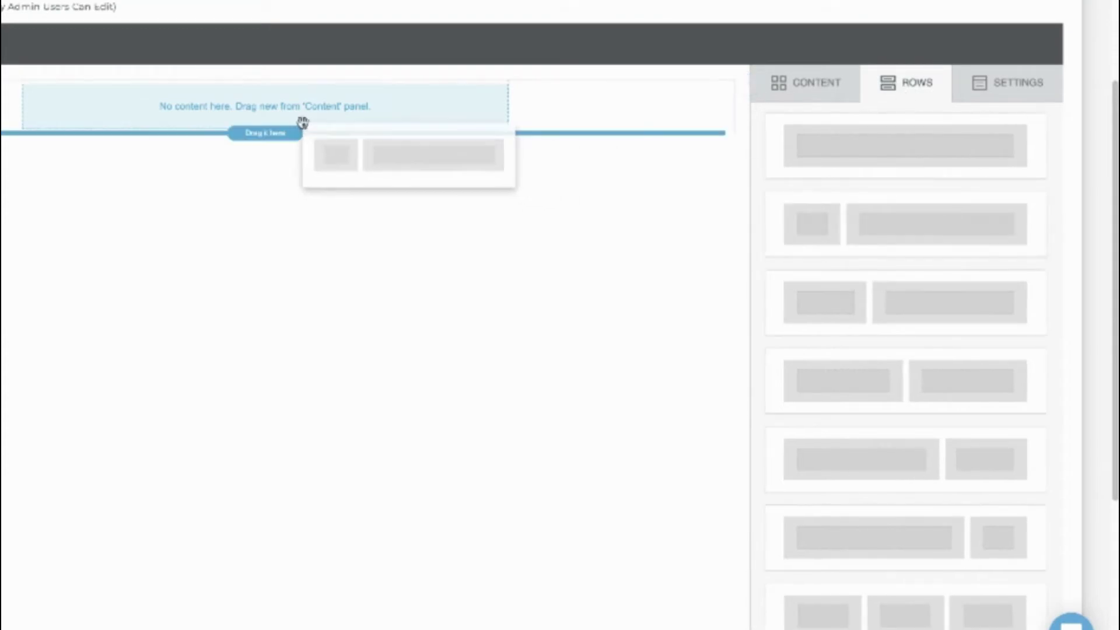
pyautogui.moveTo(302, 121); pyautogui.dragTo(303, 124)
# Step: Drop the two-column row and add a top text block reading 'Hello #FIRSTNAME#'
pyautogui.moveTo(303, 123); pyautogui.dragTo(305, 124)
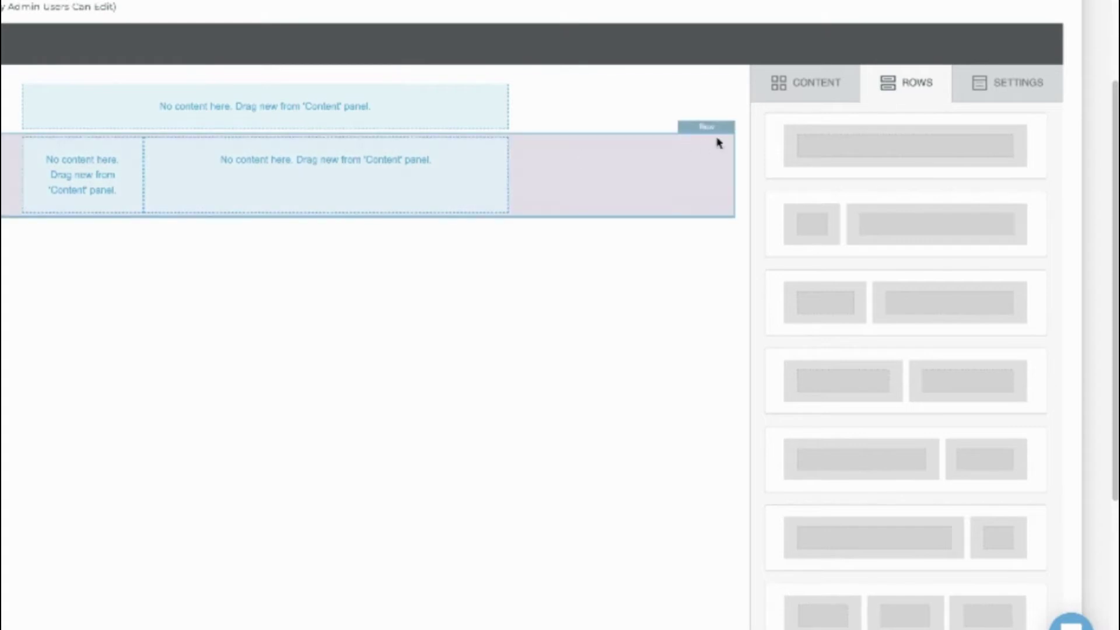
pyautogui.click(797, 86)
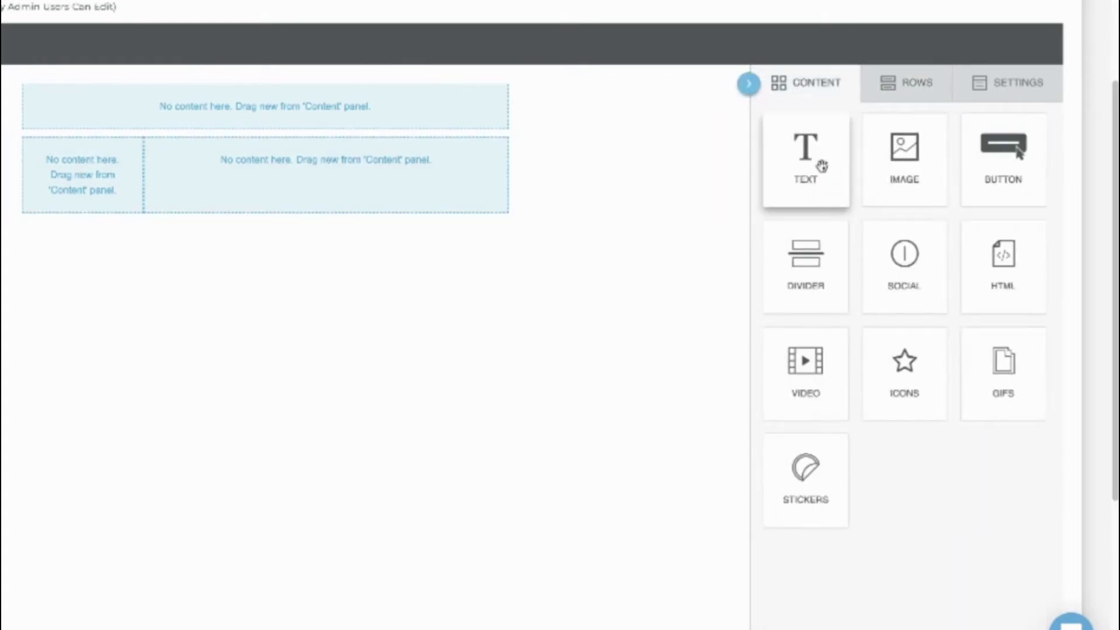
pyautogui.moveTo(814, 161); pyautogui.dragTo(167, 85)
pyautogui.click(314, 98)
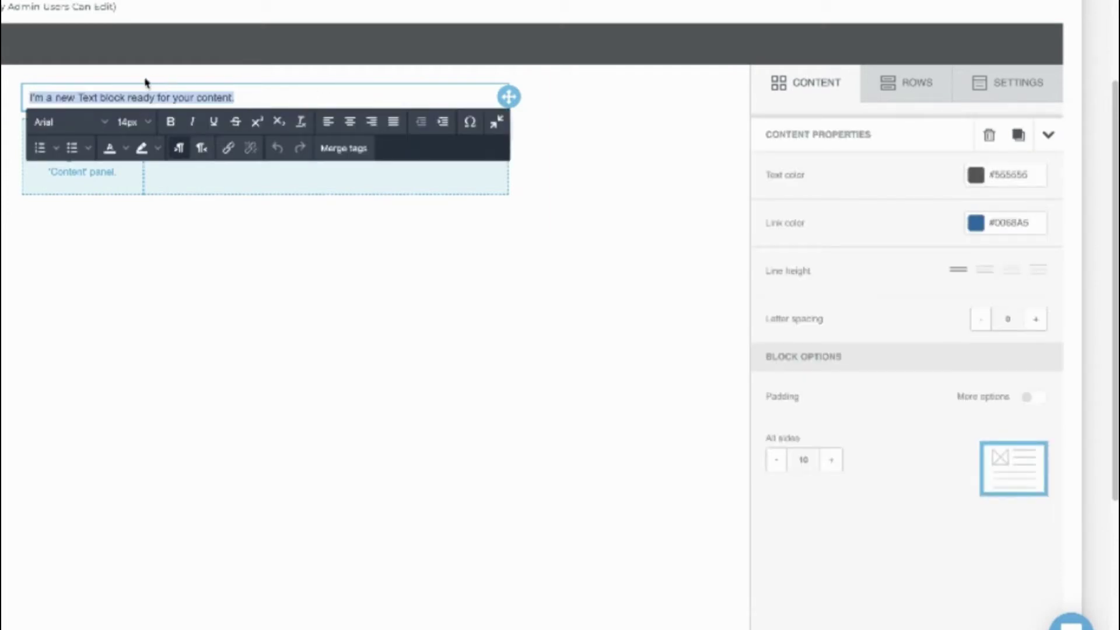
pyautogui.write('Hello')
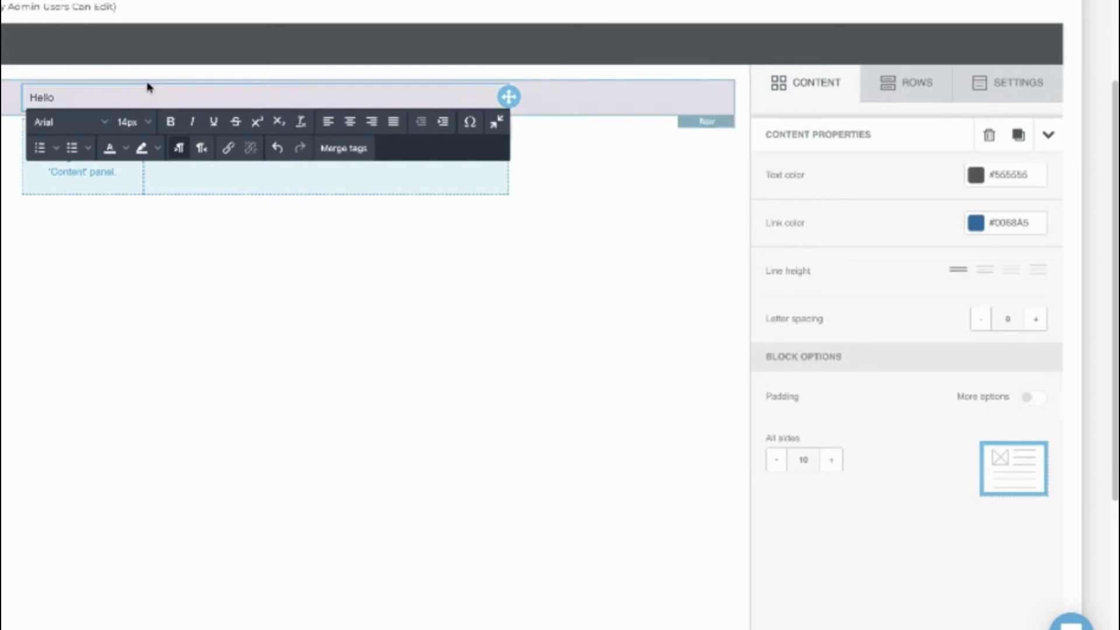
pyautogui.click(357, 148)
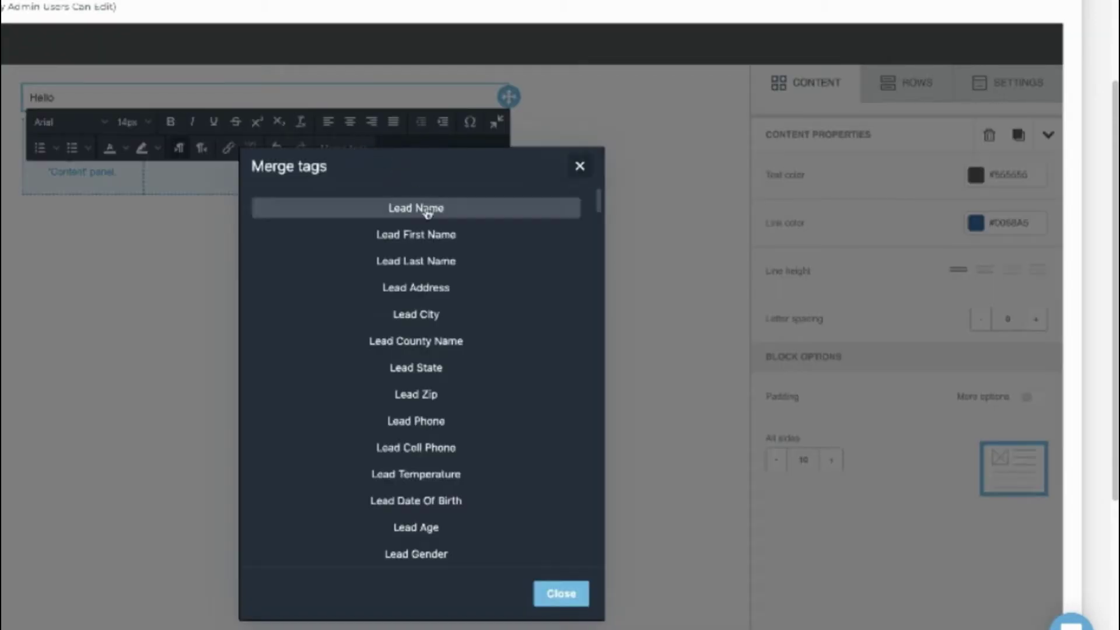
pyautogui.click(443, 246)
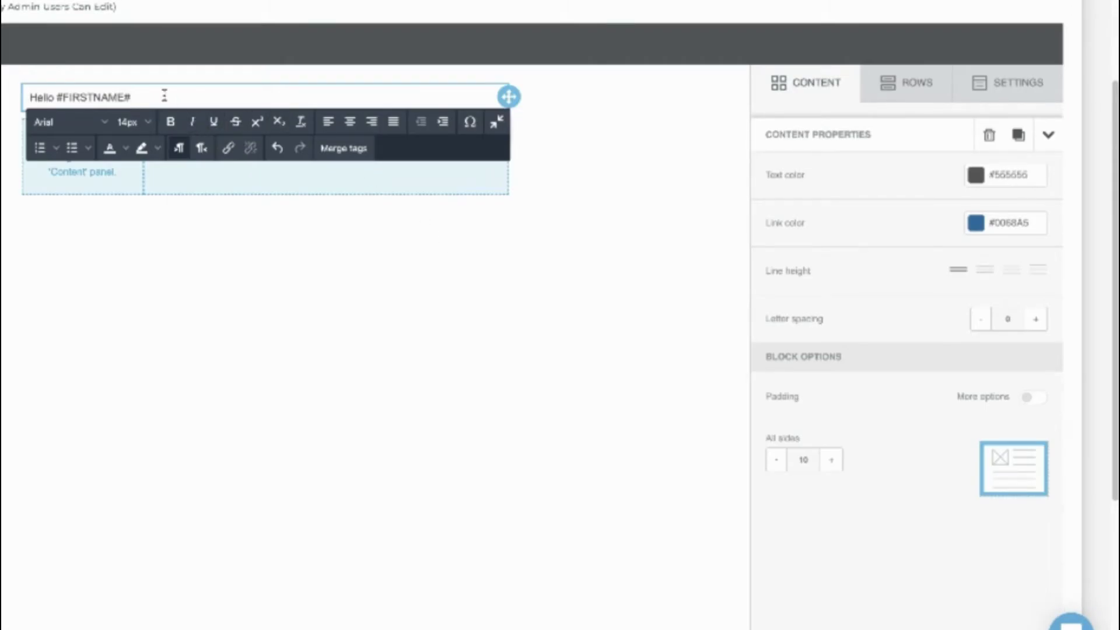
# Step: Format the greeting line in Georgia at 16px
pyautogui.click(496, 124)
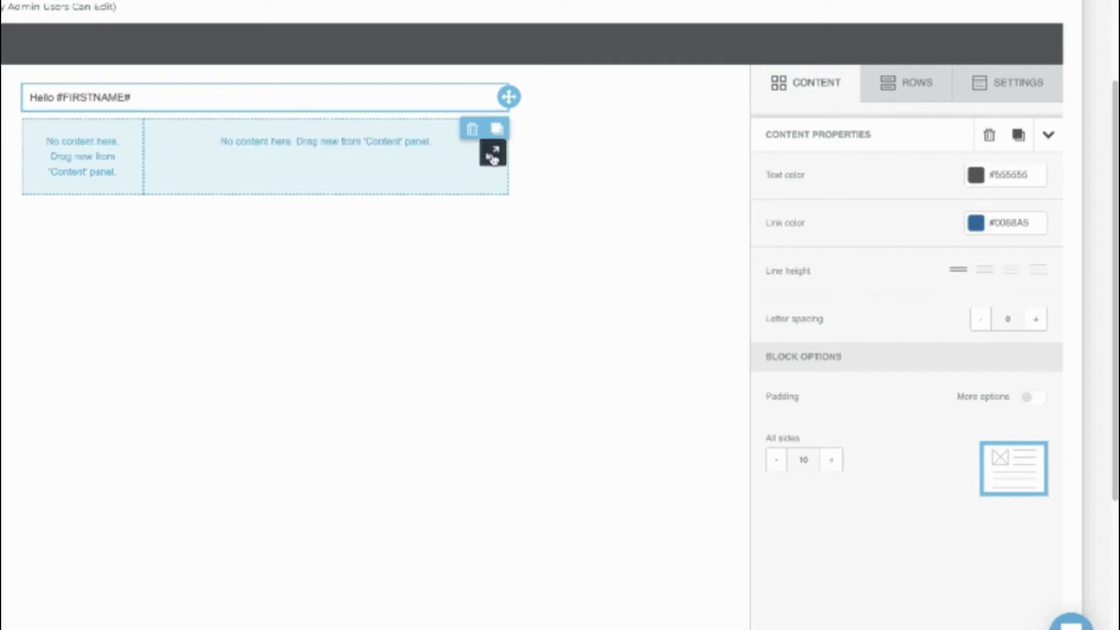
pyautogui.click(492, 155)
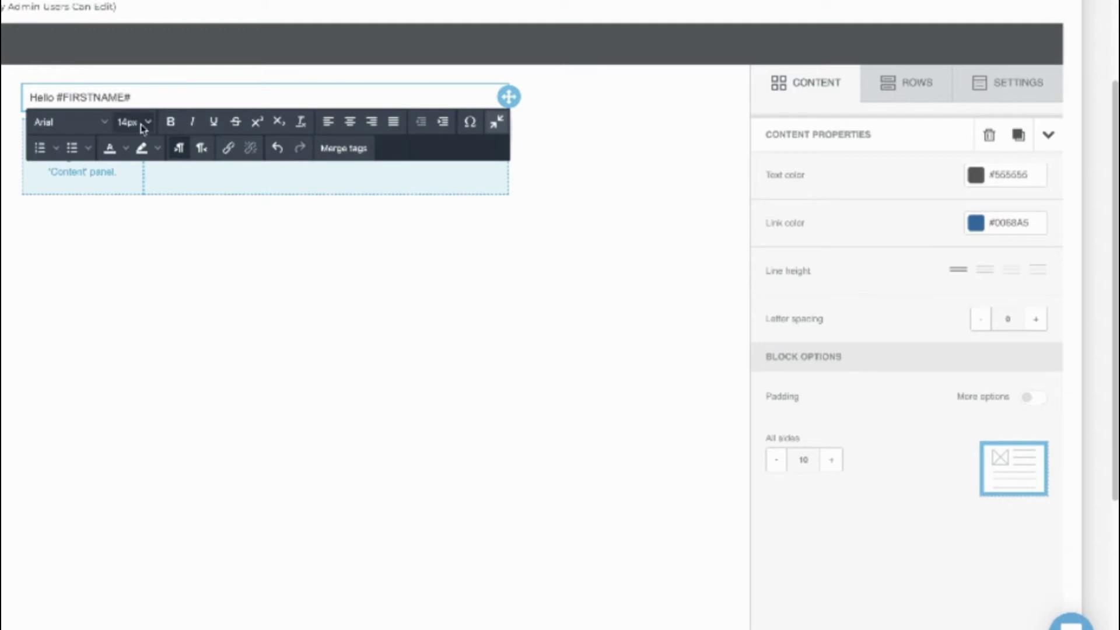
pyautogui.moveTo(137, 94); pyautogui.dragTo(26, 97)
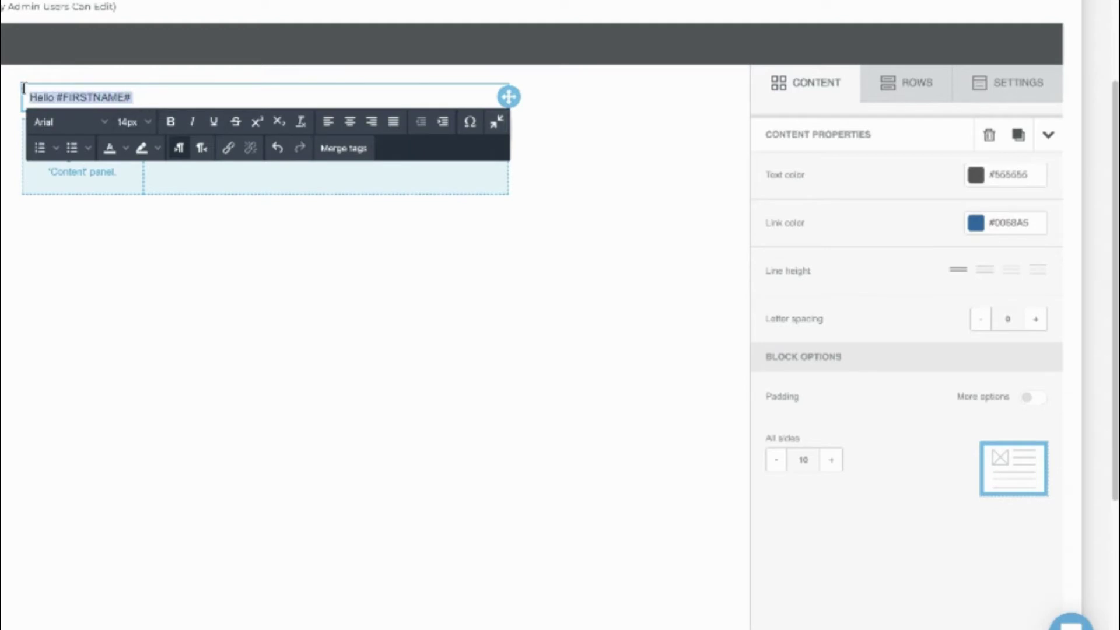
pyautogui.click(104, 123)
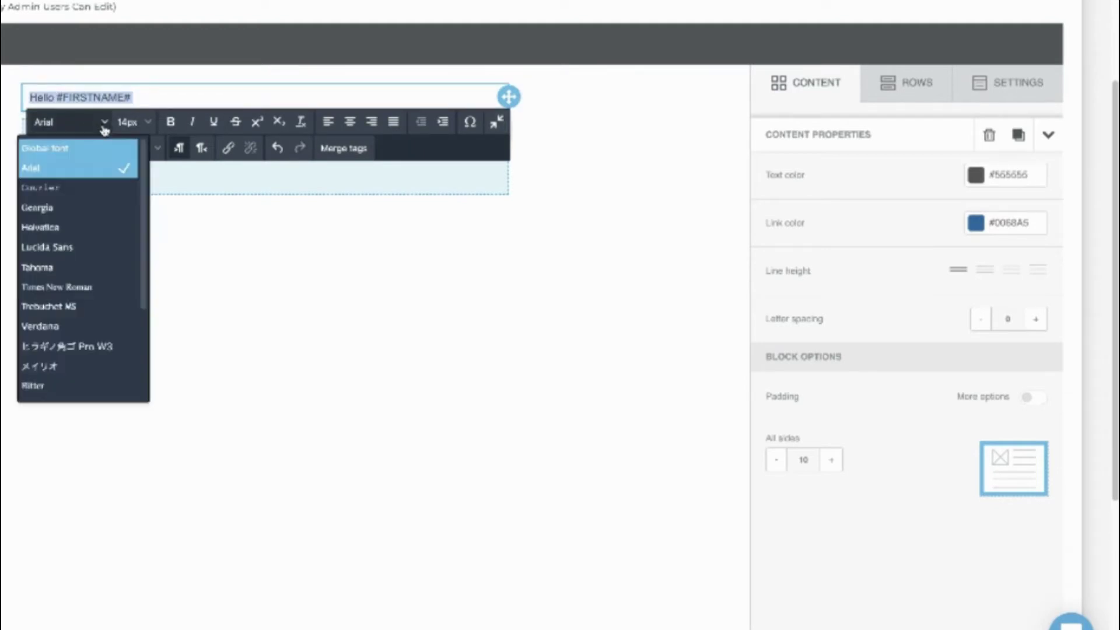
pyautogui.click(63, 211)
pyautogui.click(146, 121)
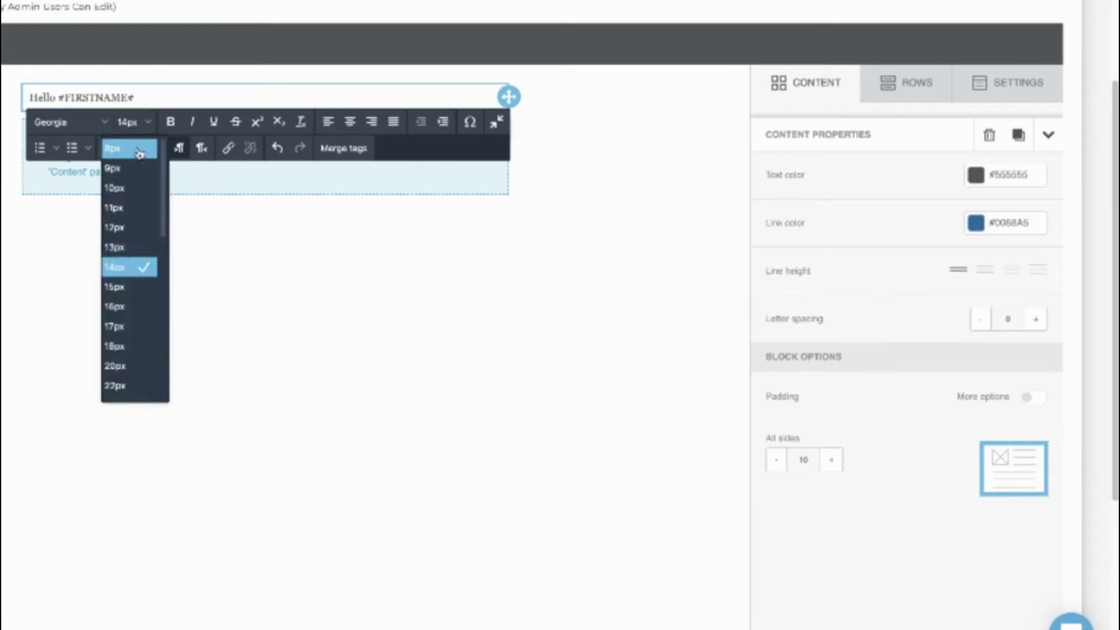
pyautogui.click(115, 306)
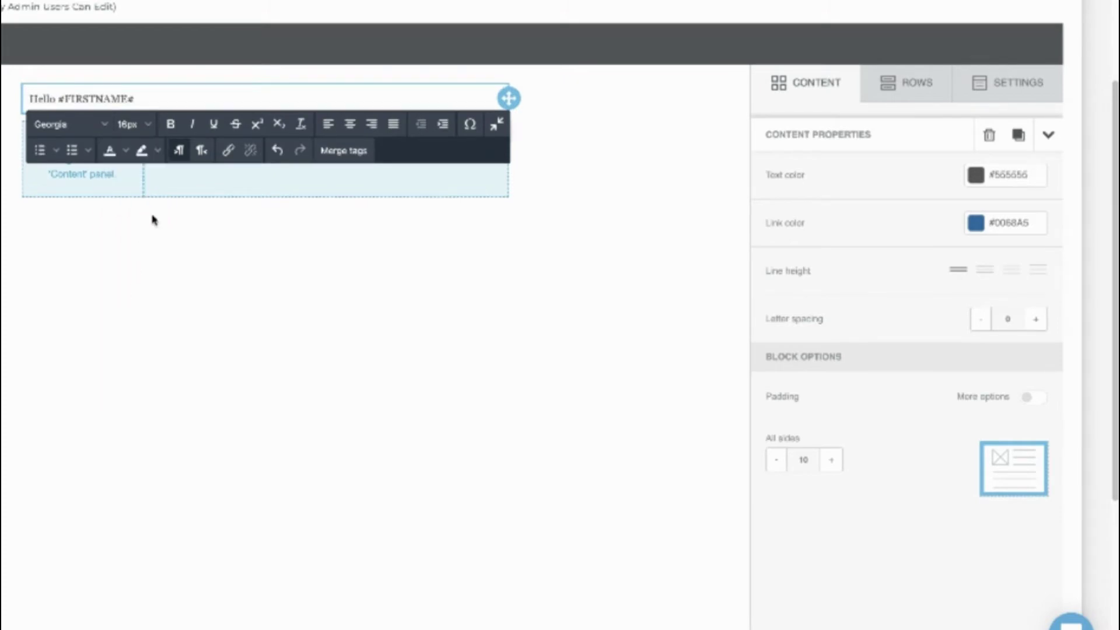
# Step: Switch the greeting font to Tahoma and reapply the 16px size
pyautogui.moveTo(163, 99); pyautogui.dragTo(30, 98)
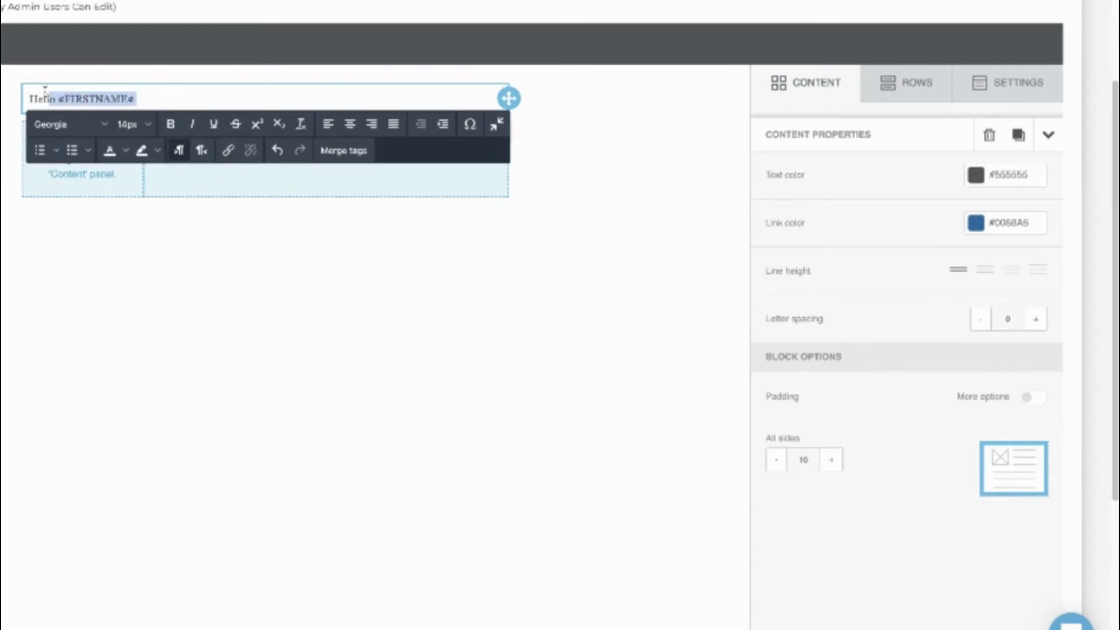
pyautogui.click(104, 125)
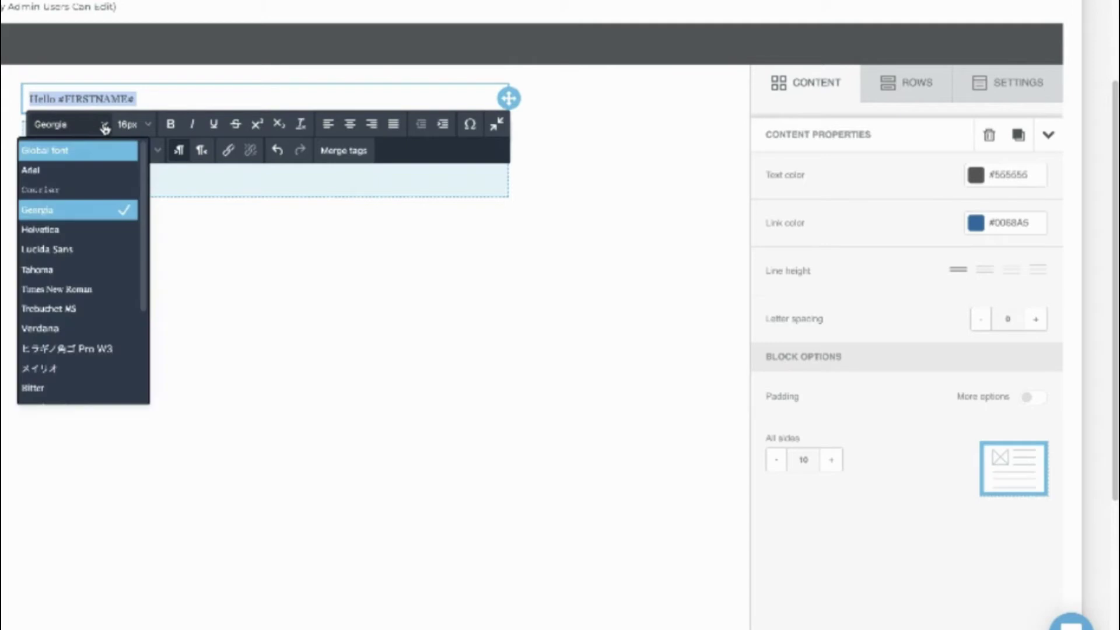
pyautogui.click(66, 270)
pyautogui.tripleClick(157, 92)
pyautogui.click(125, 93)
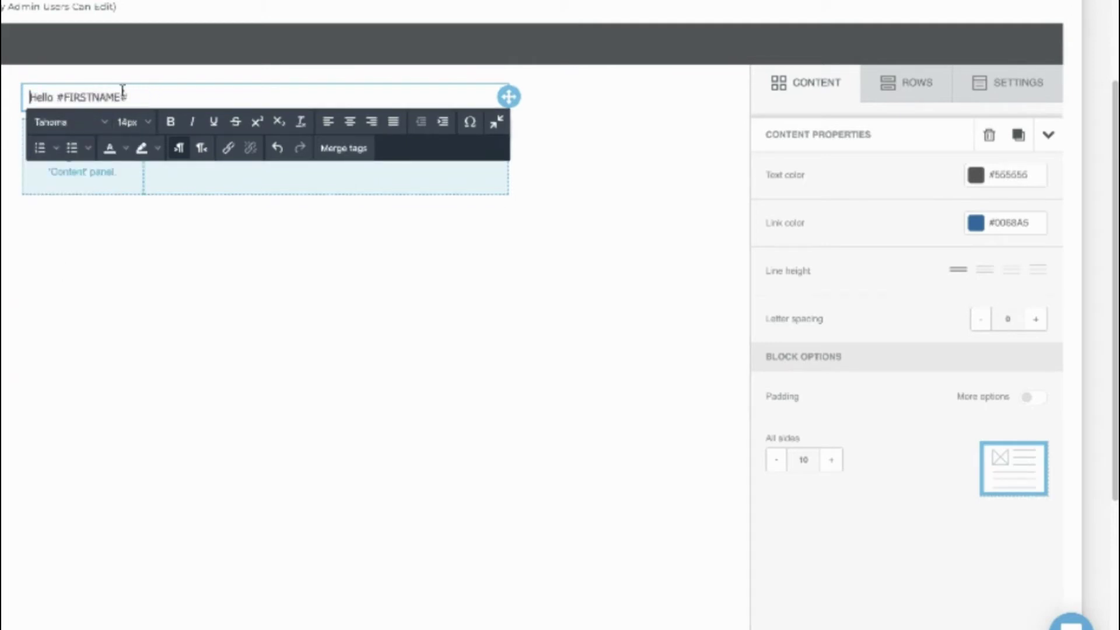
pyautogui.tripleClick(147, 98)
pyautogui.click(146, 122)
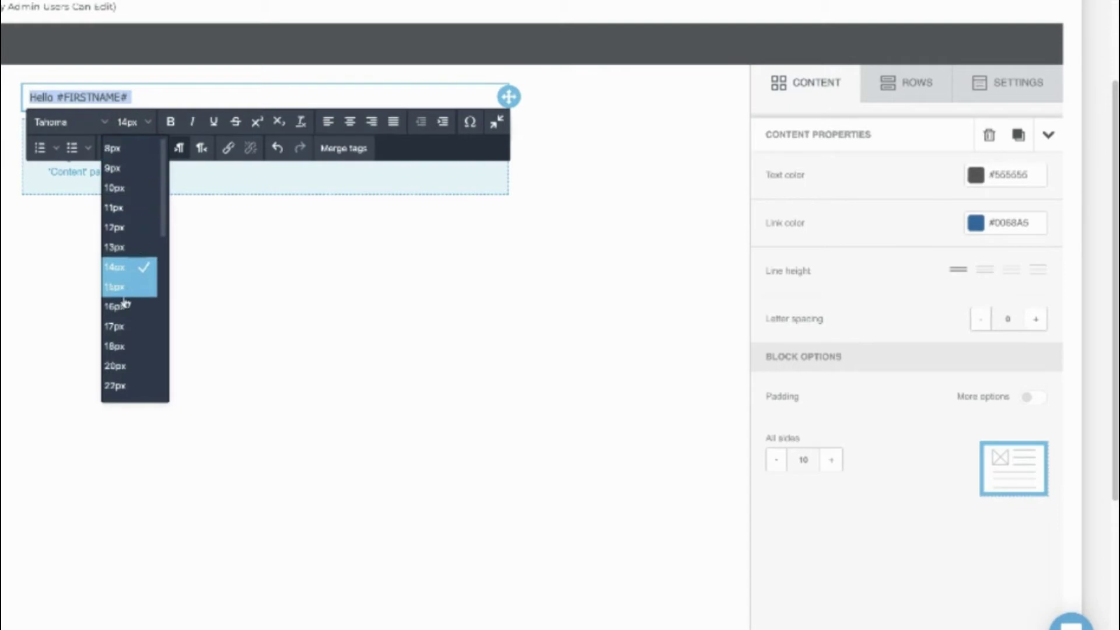
pyautogui.click(122, 307)
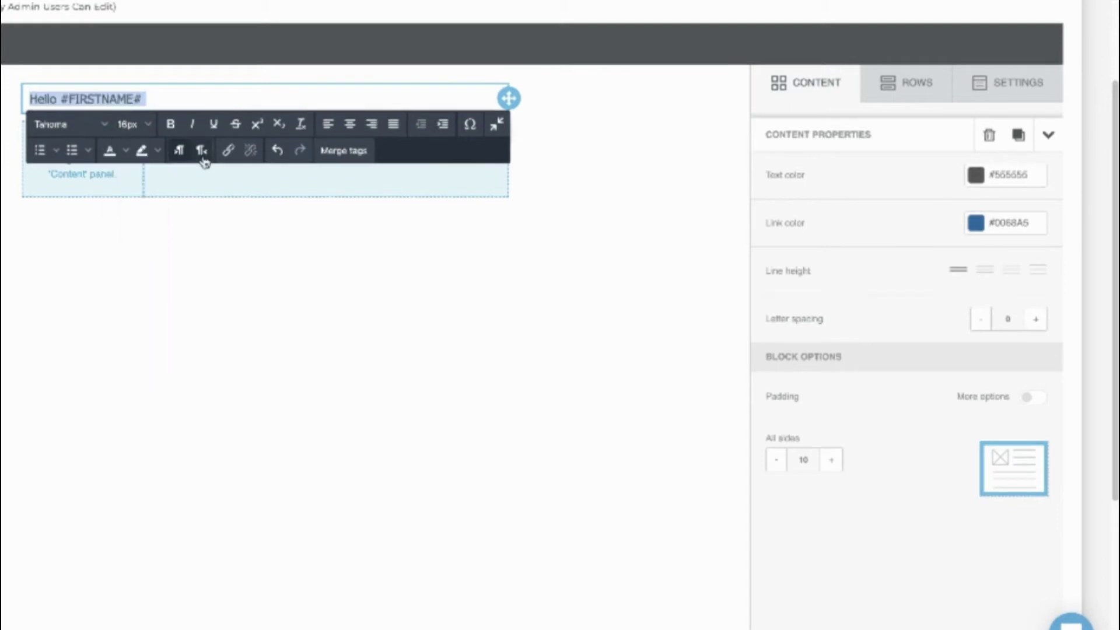
pyautogui.click(210, 92)
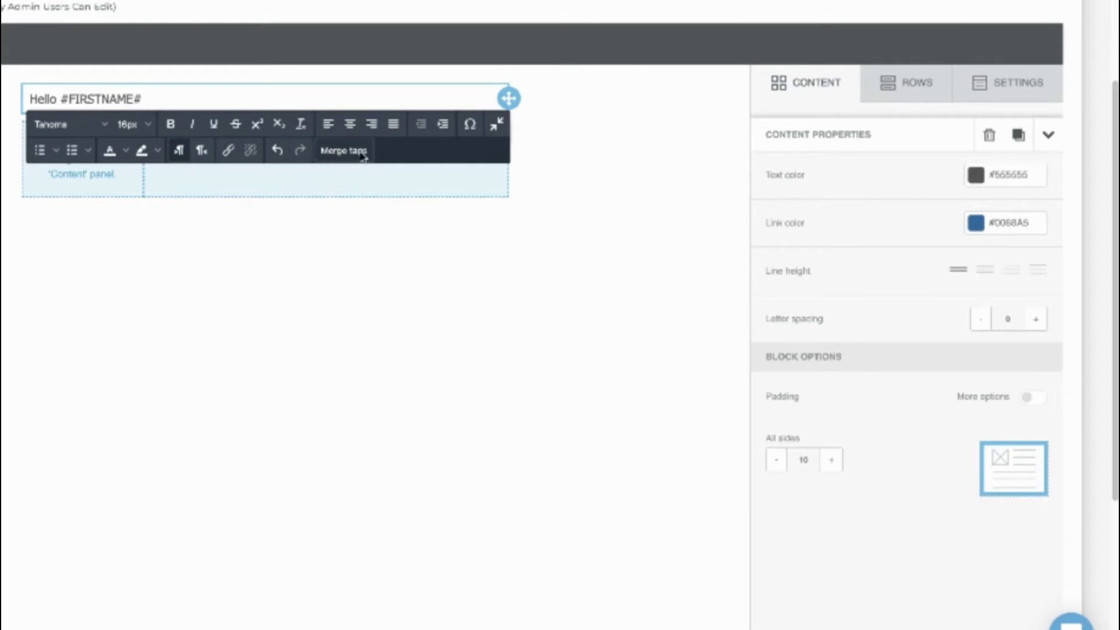
# Step: Add a text block to the empty right column and delete its placeholder text
pyautogui.click(213, 245)
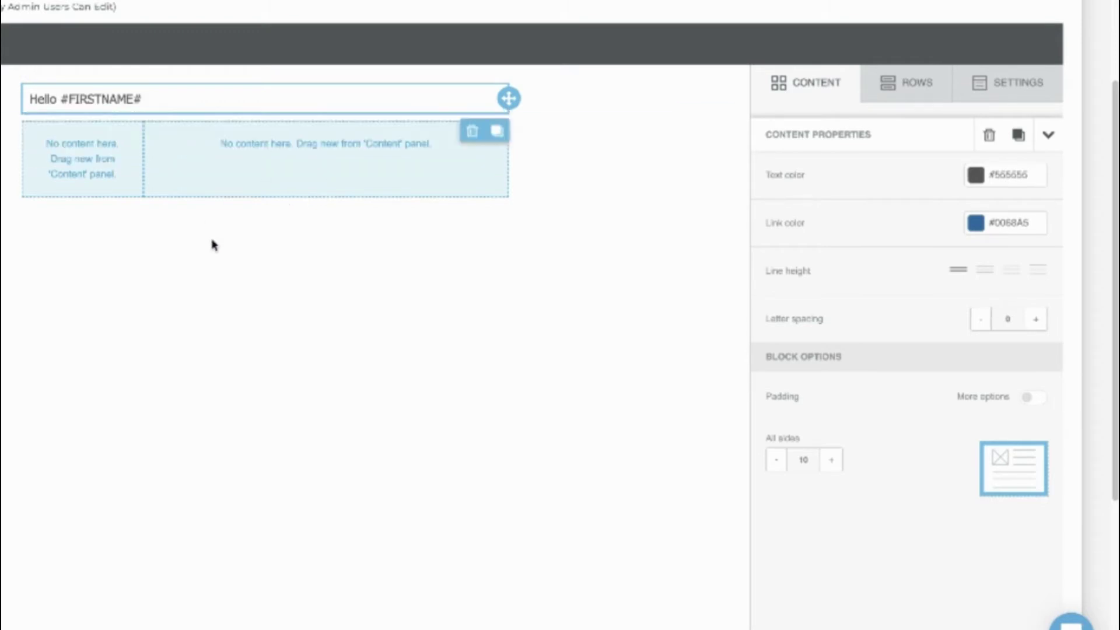
pyautogui.click(803, 91)
pyautogui.moveTo(805, 155); pyautogui.dragTo(148, 134)
pyautogui.click(333, 132)
pyautogui.press('BackSpace')
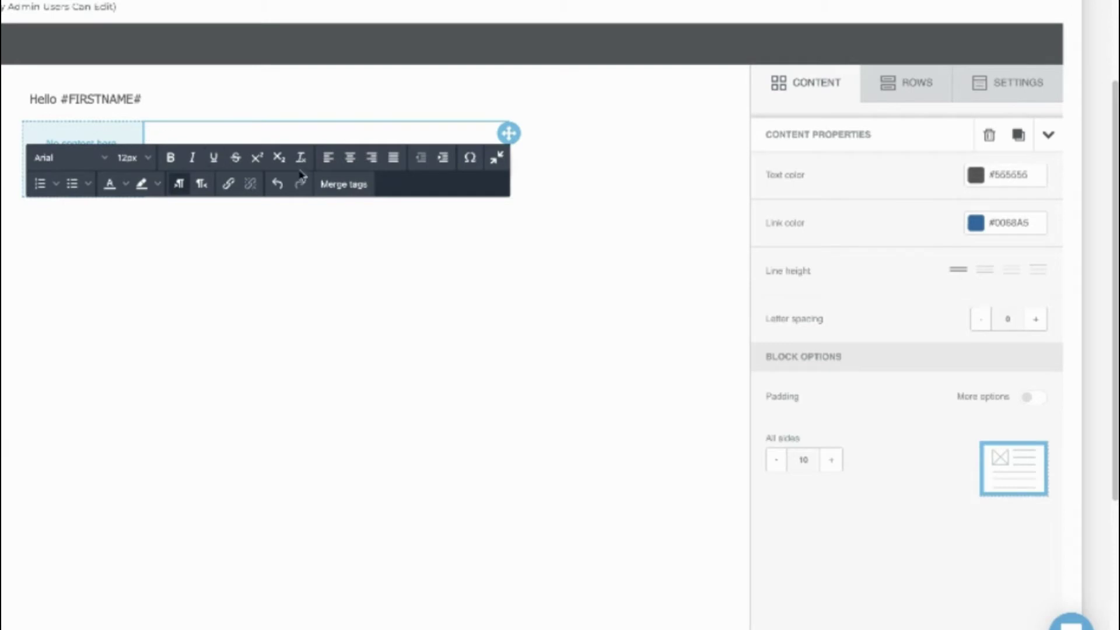
# Step: Insert #AGENTNAME#, #AGENTPHONE# and #AGENTCELLPHONE# merge tags on separate lines
pyautogui.click(350, 185)
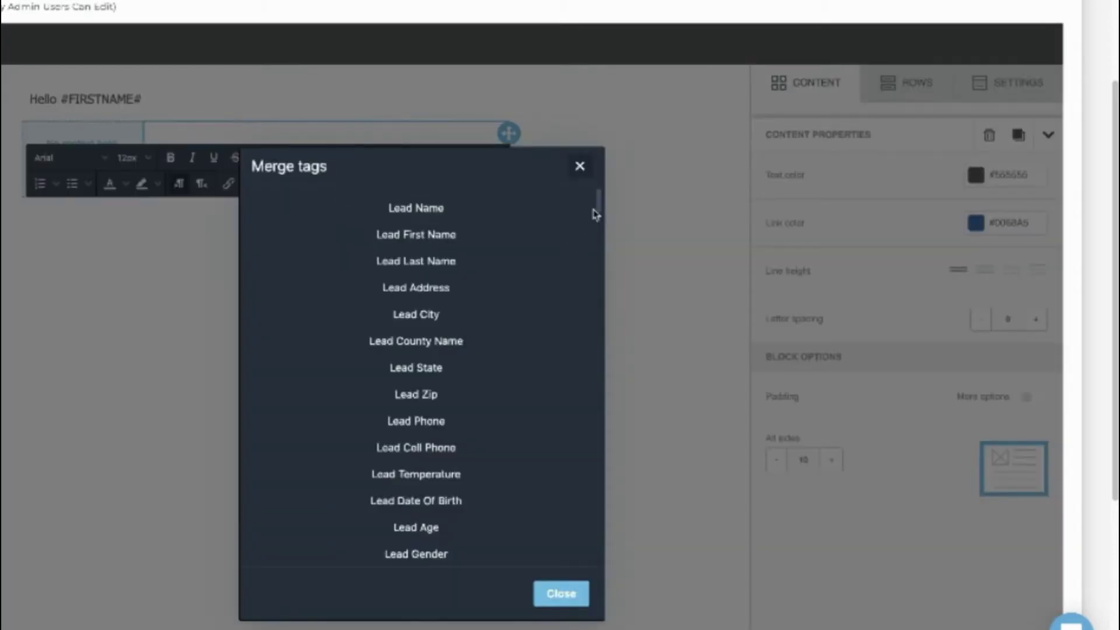
pyautogui.moveTo(603, 210); pyautogui.dragTo(607, 268)
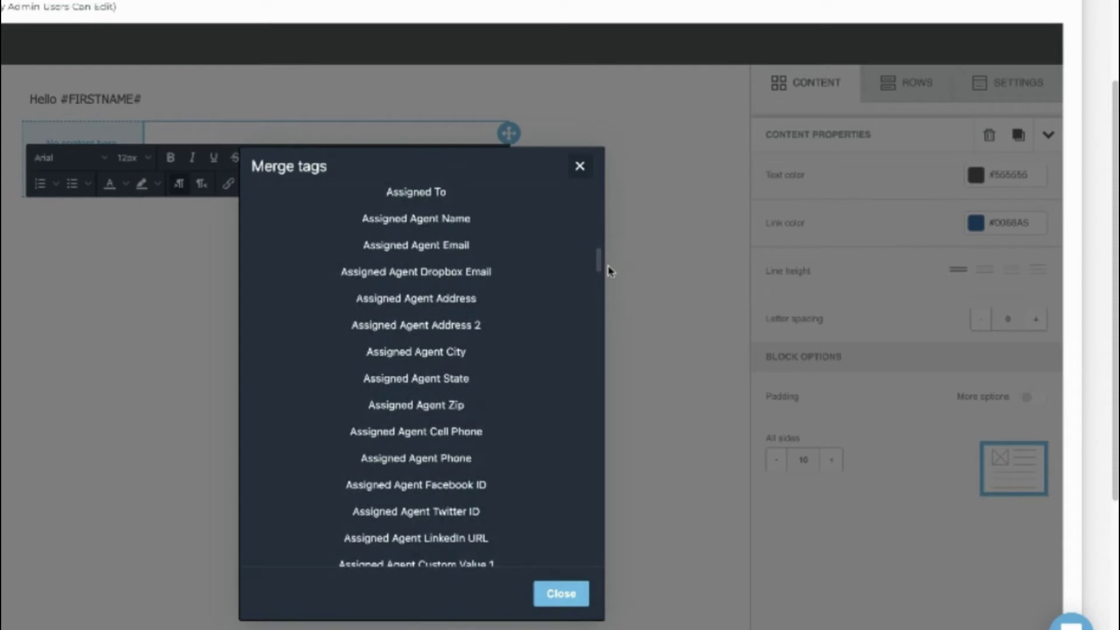
pyautogui.click(449, 225)
pyautogui.press('Return')
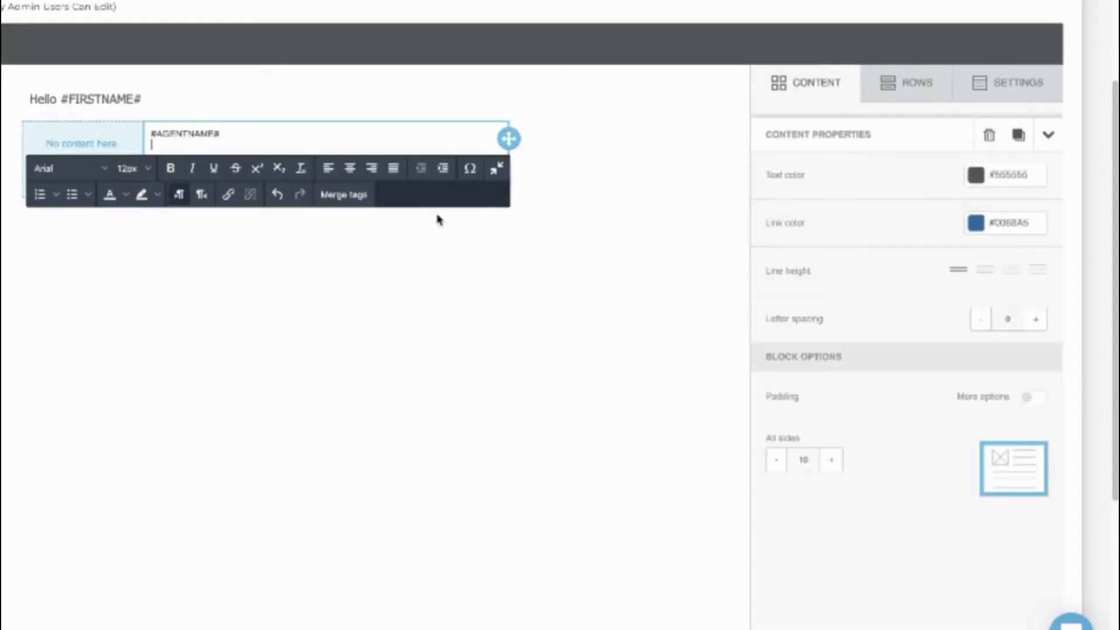
pyautogui.click(362, 201)
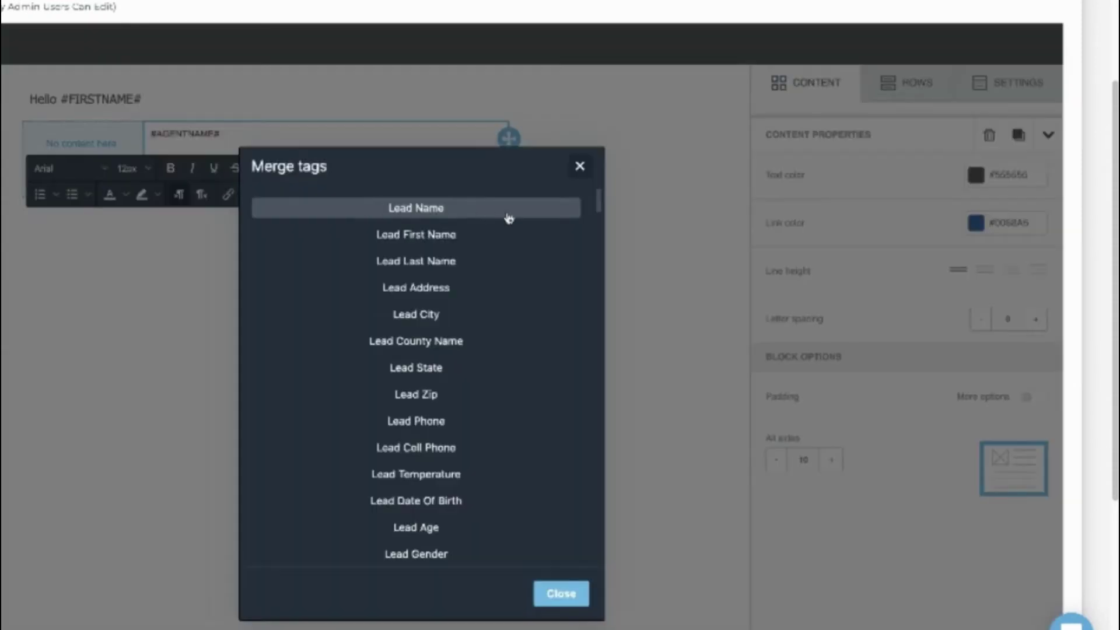
pyautogui.moveTo(599, 201); pyautogui.dragTo(603, 263)
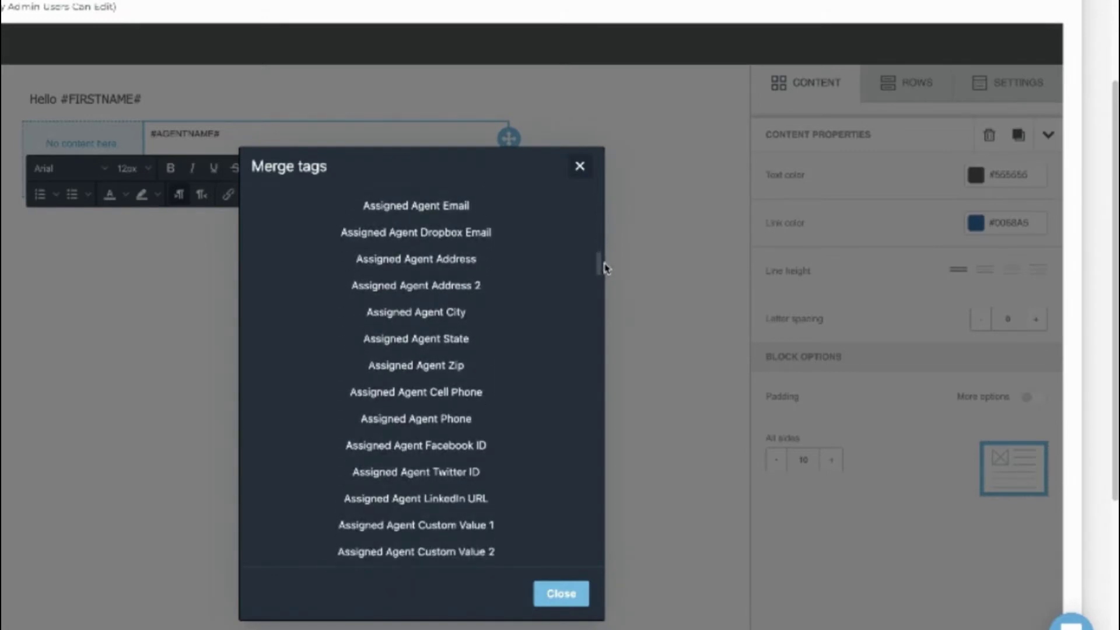
pyautogui.click(447, 426)
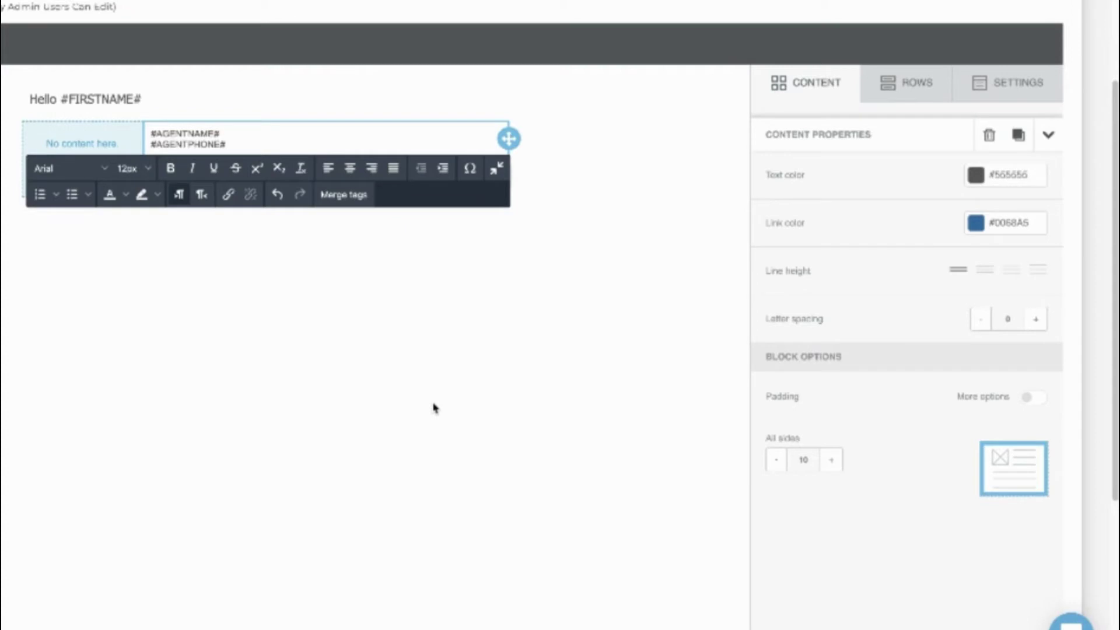
pyautogui.press('Return')
pyautogui.click(343, 204)
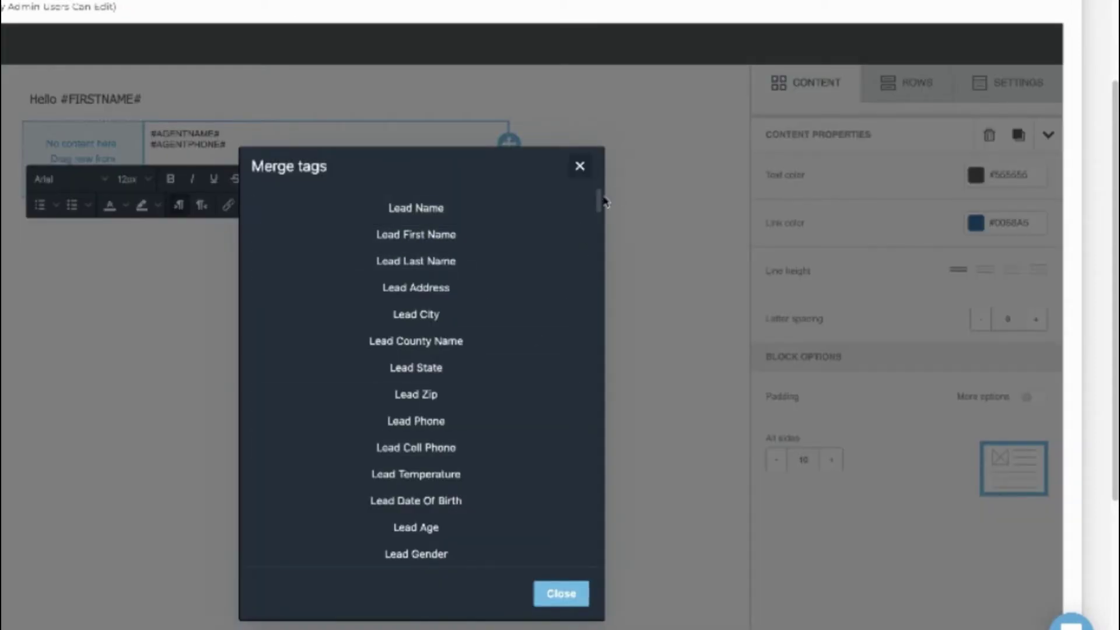
pyautogui.moveTo(604, 202); pyautogui.dragTo(602, 269)
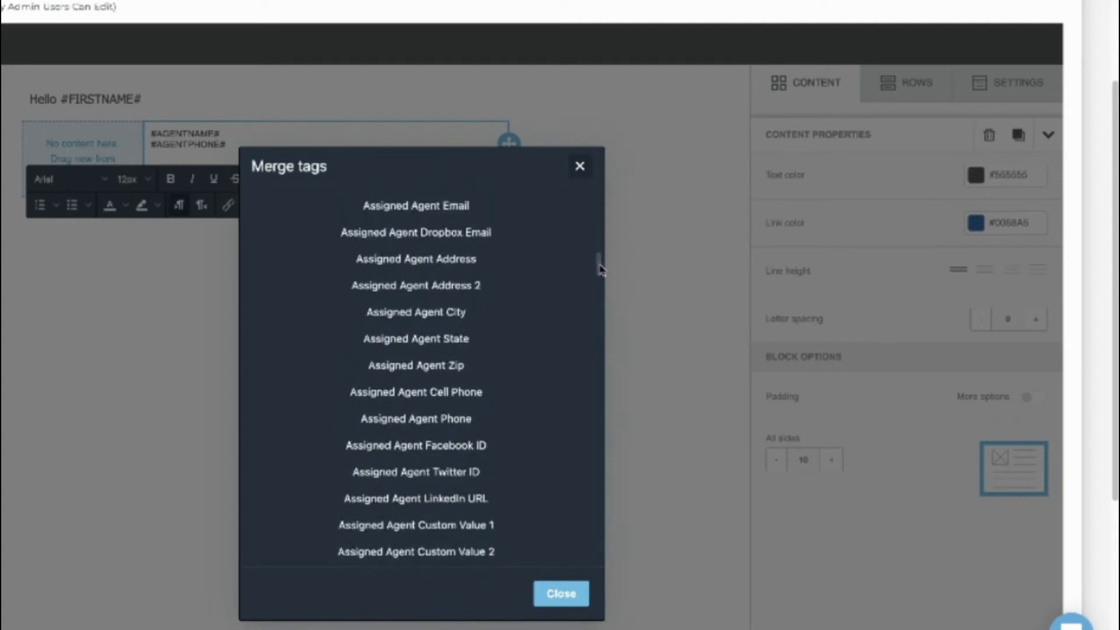
pyautogui.click(468, 393)
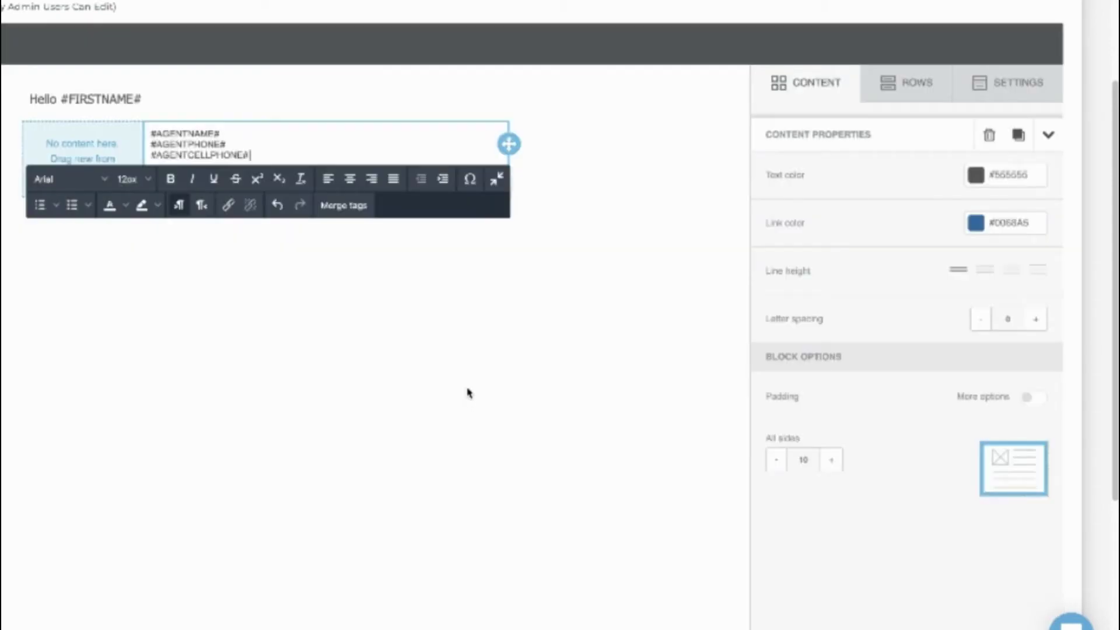
pyautogui.press('Return')
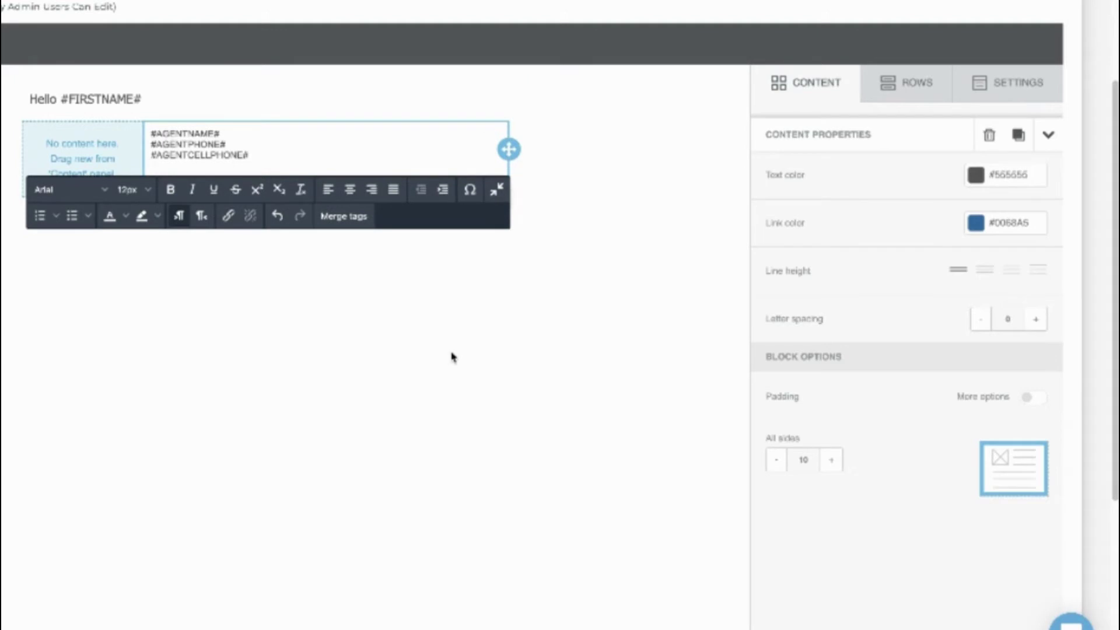
# Step: Insert the #AGENTEMAIL# merge tag followed by a new line
pyautogui.click(346, 216)
pyautogui.moveTo(600, 210); pyautogui.dragTo(603, 275)
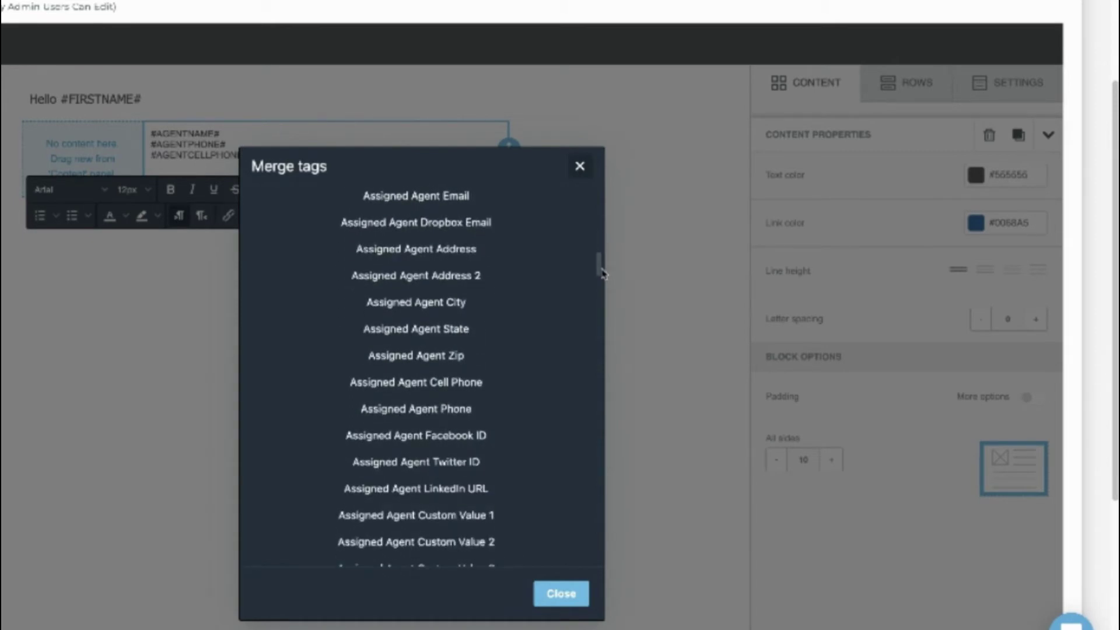
pyautogui.click(467, 195)
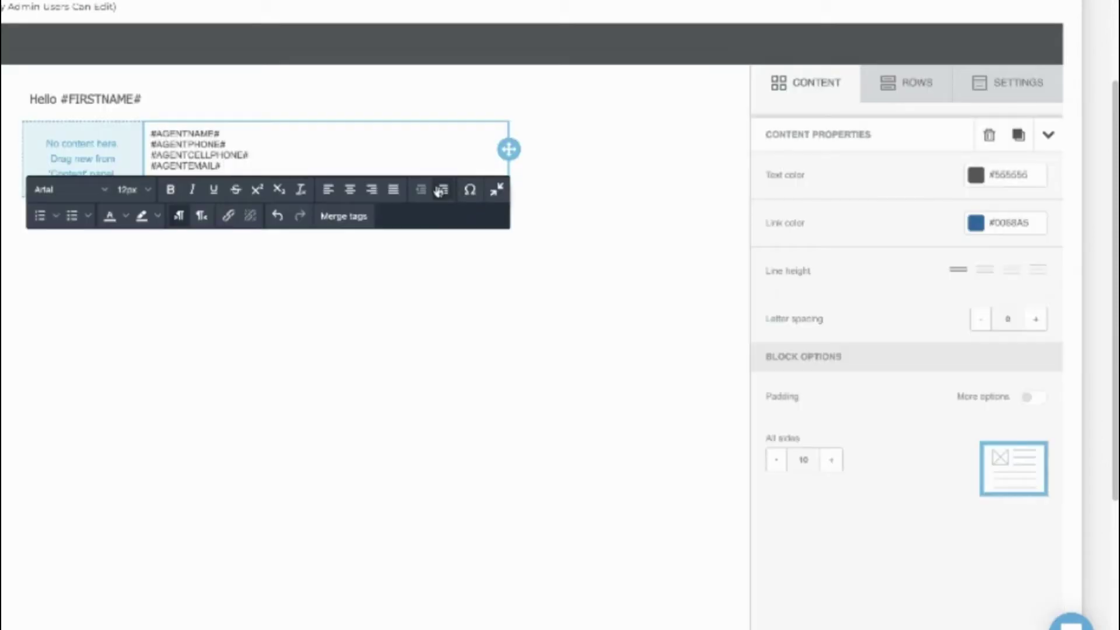
pyautogui.press('Return')
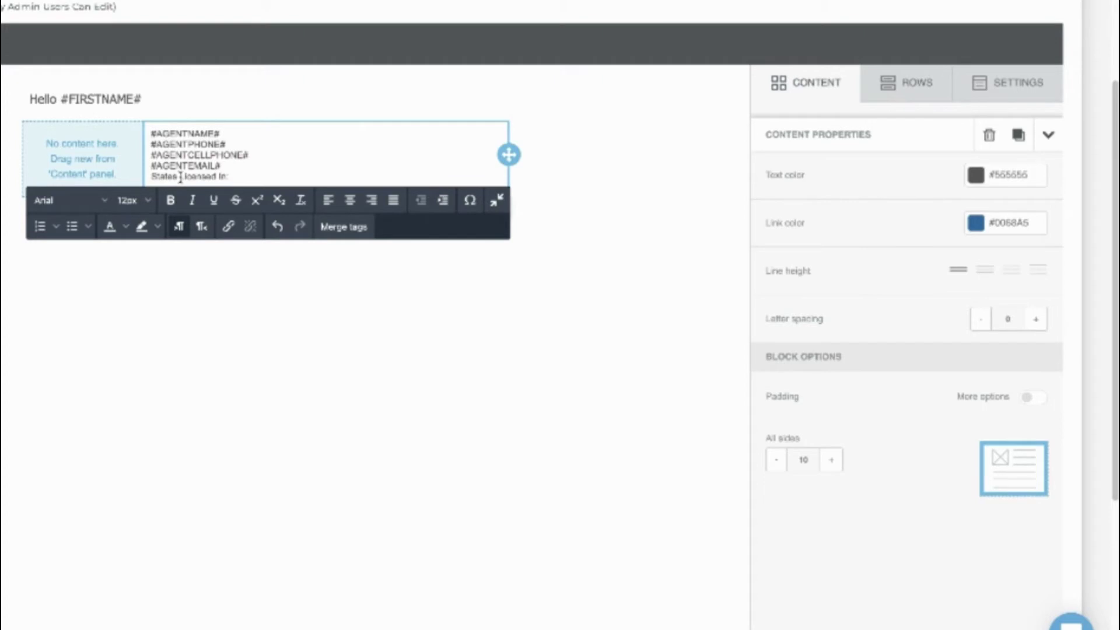
# Step: Trim the last line to 'Licensed In' by deleting 'States'
pyautogui.moveTo(181, 176); pyautogui.dragTo(144, 176)
pyautogui.press('BackSpace')
pyautogui.press('Delete')
pyautogui.click(344, 227)
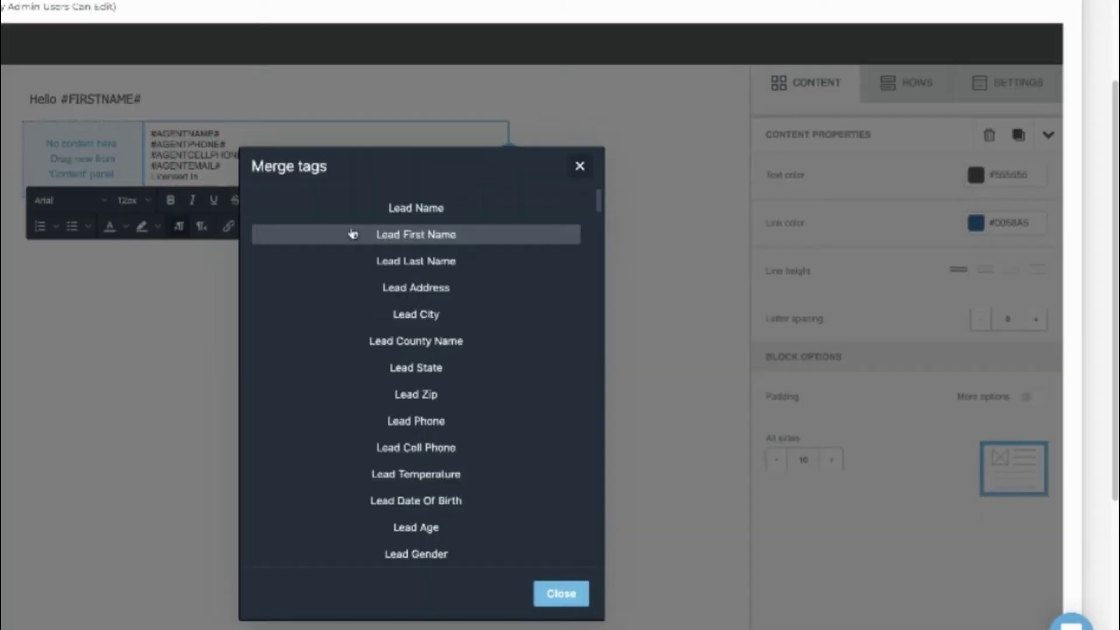
pyautogui.moveTo(597, 201); pyautogui.dragTo(596, 284)
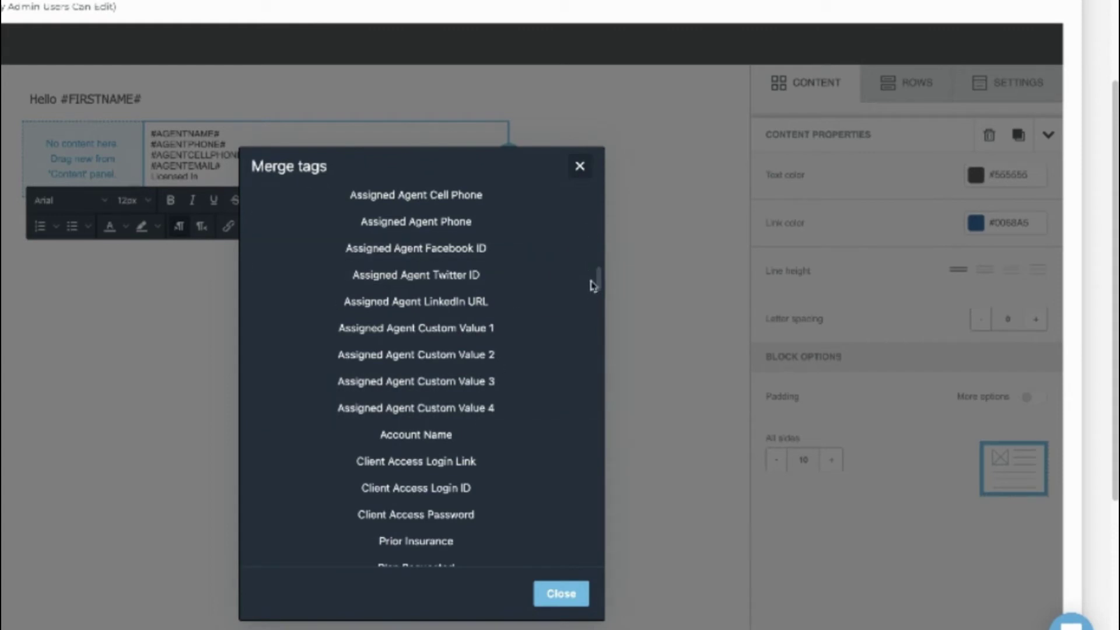
pyautogui.moveTo(601, 284); pyautogui.dragTo(601, 307)
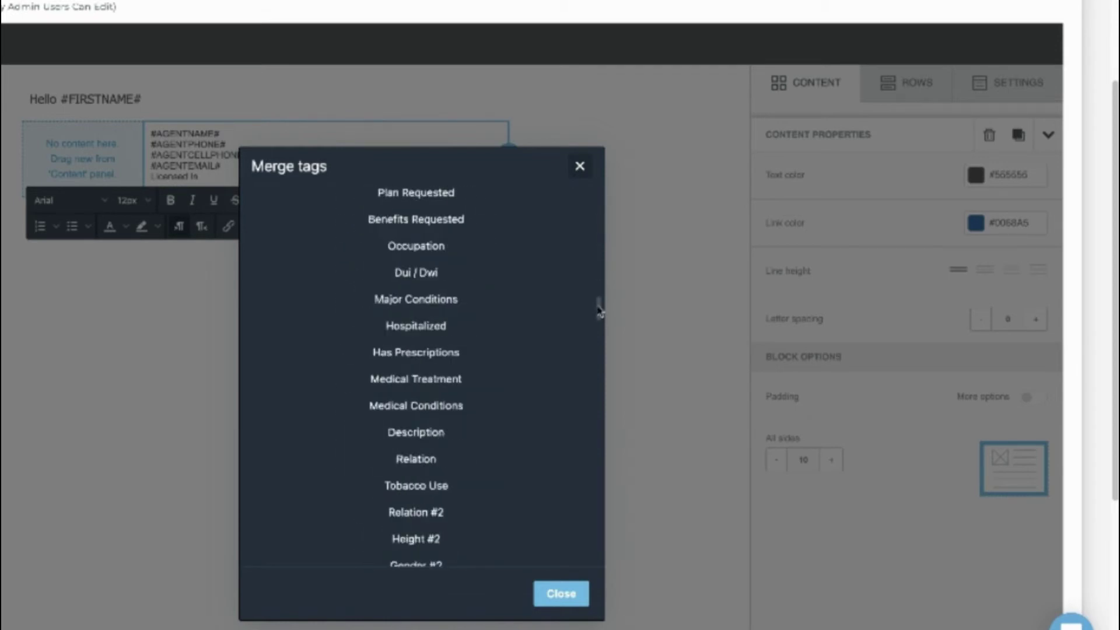
pyautogui.click(581, 168)
pyautogui.moveTo(217, 175); pyautogui.dragTo(142, 177)
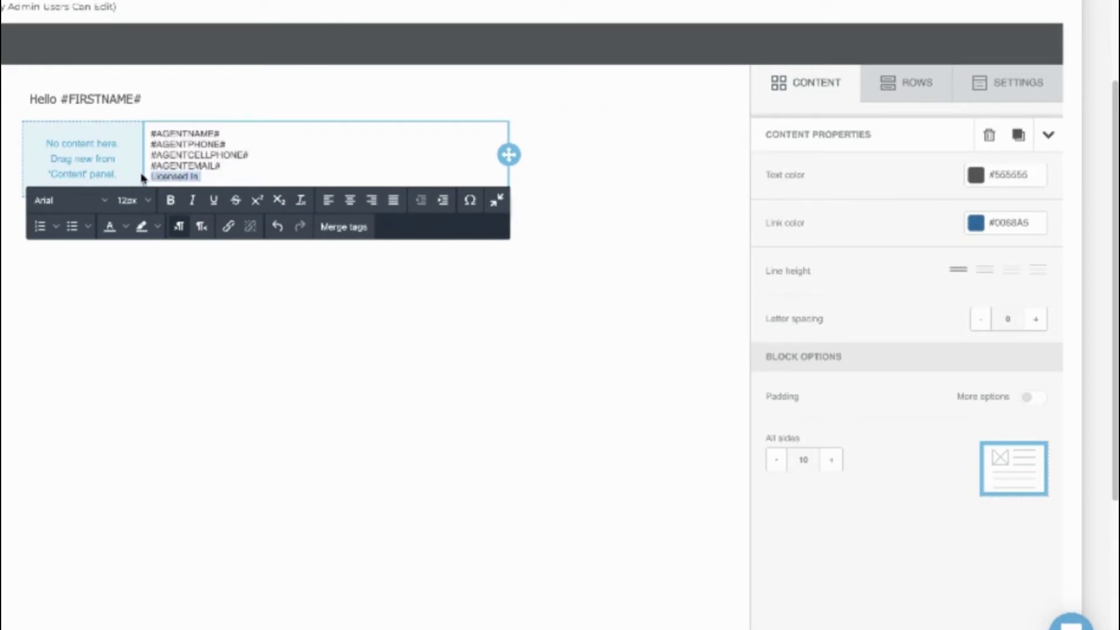
pyautogui.write('www.YOURWEBSITE.com')
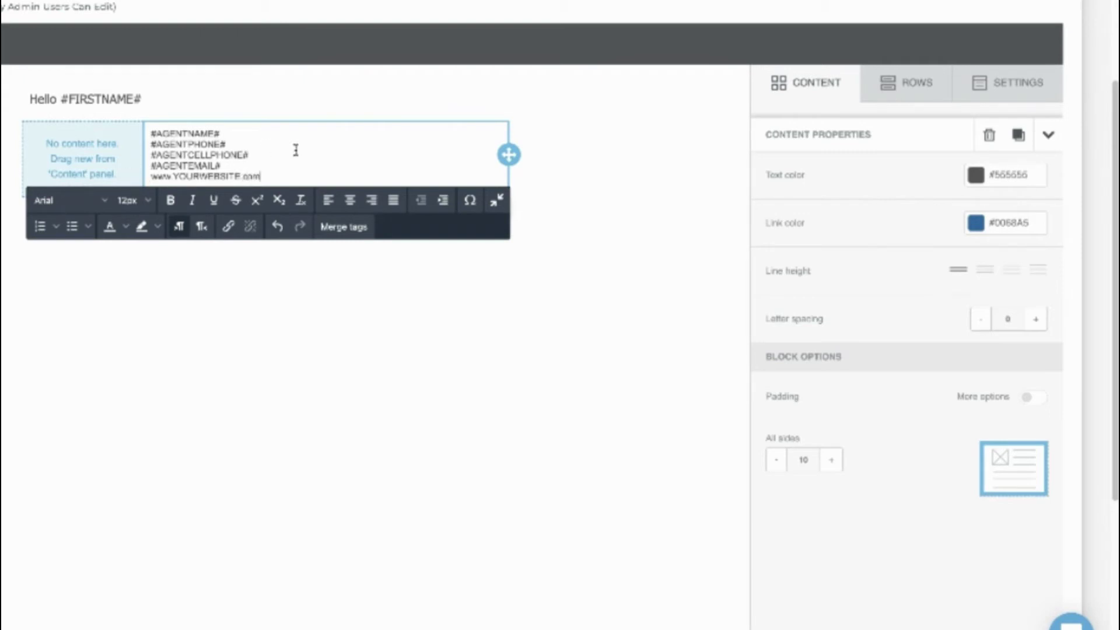
pyautogui.moveTo(263, 177); pyautogui.dragTo(151, 173)
pyautogui.hotkey('ctrl', 'c')
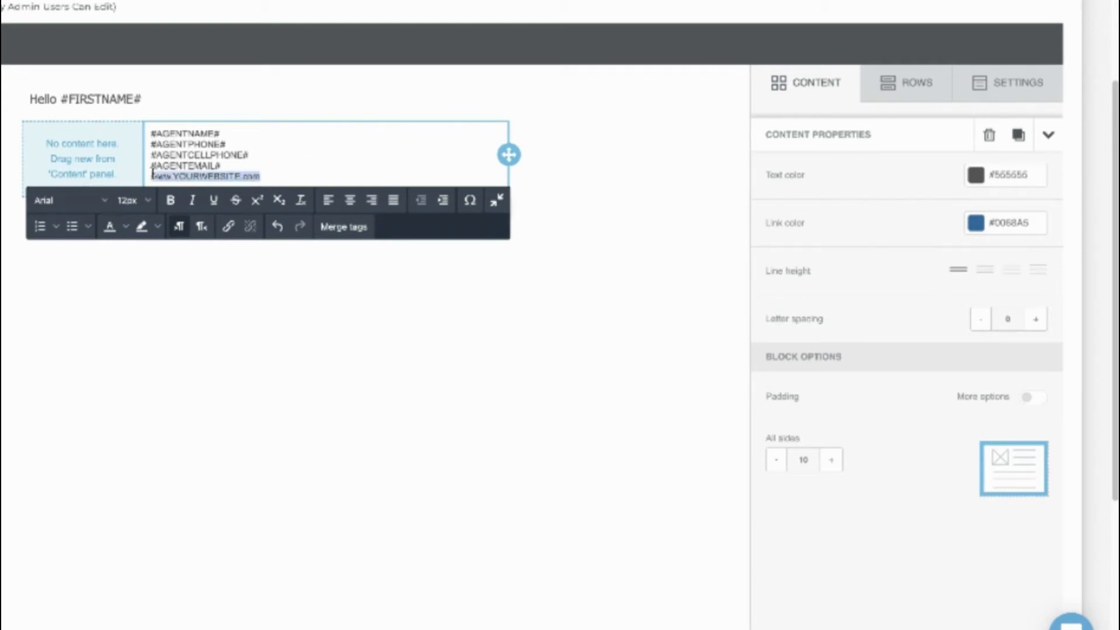
pyautogui.click(227, 227)
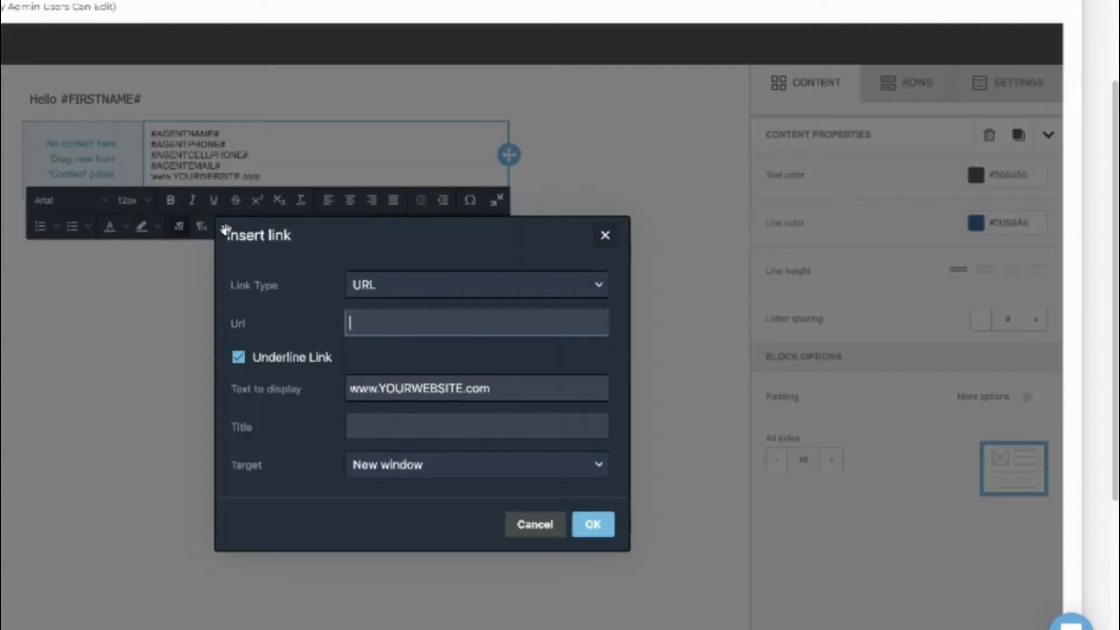
pyautogui.hotkey('ctrl', 'v')
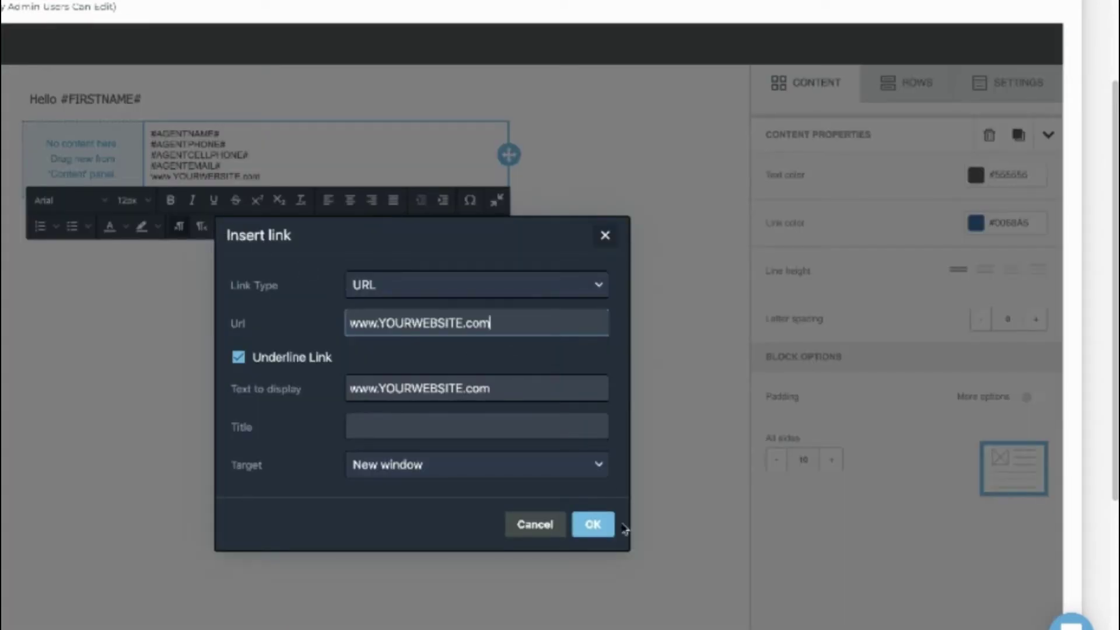
pyautogui.click(593, 525)
pyautogui.click(573, 414)
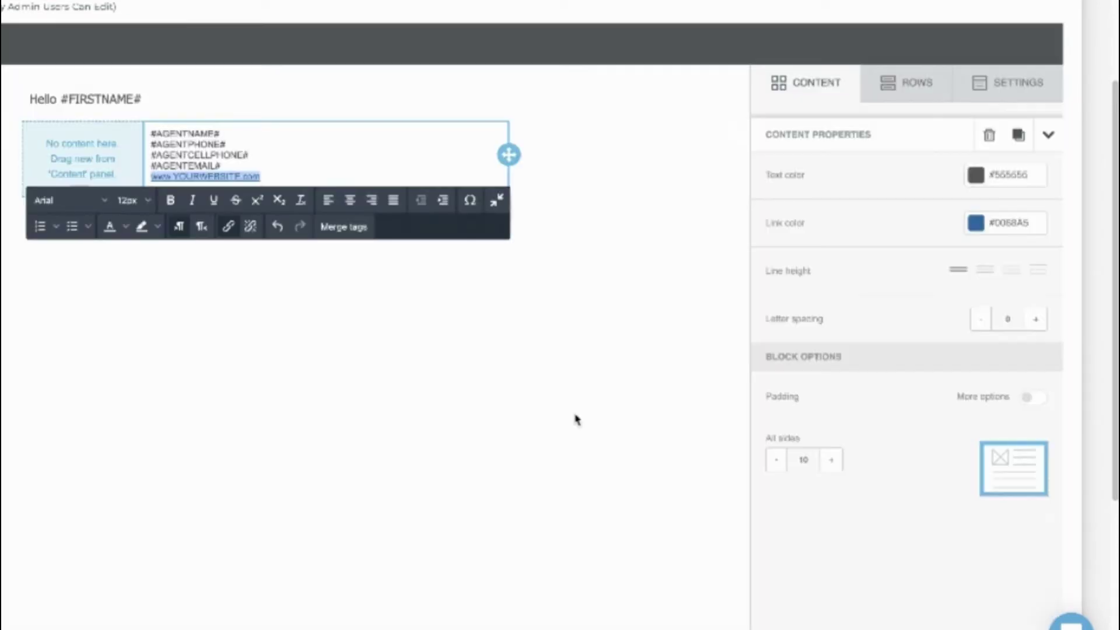
pyautogui.click(290, 181)
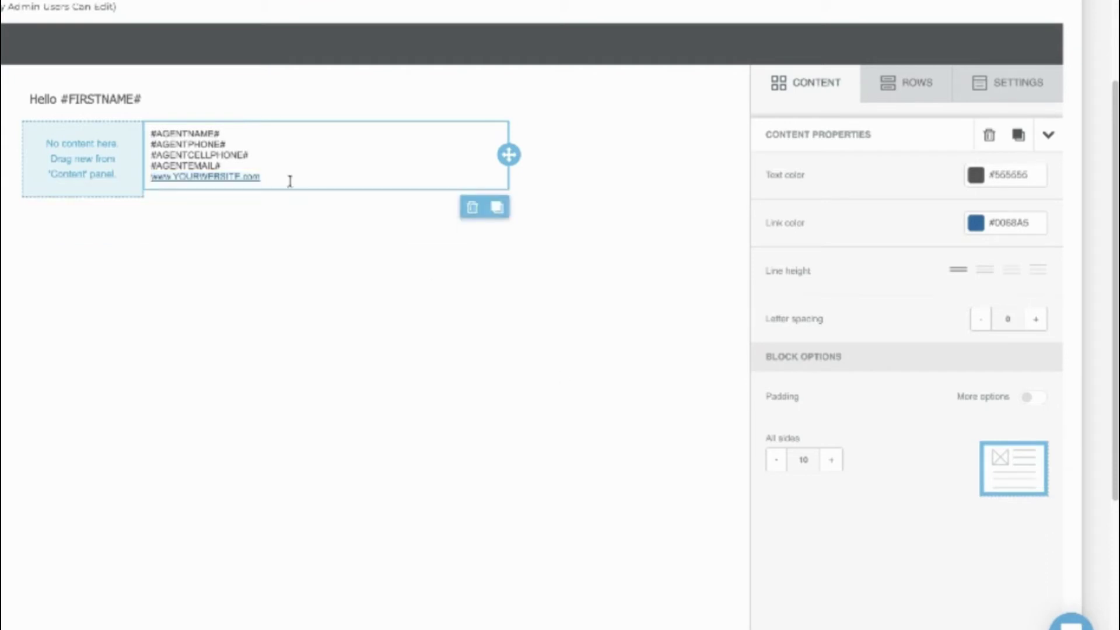
pyautogui.click(794, 95)
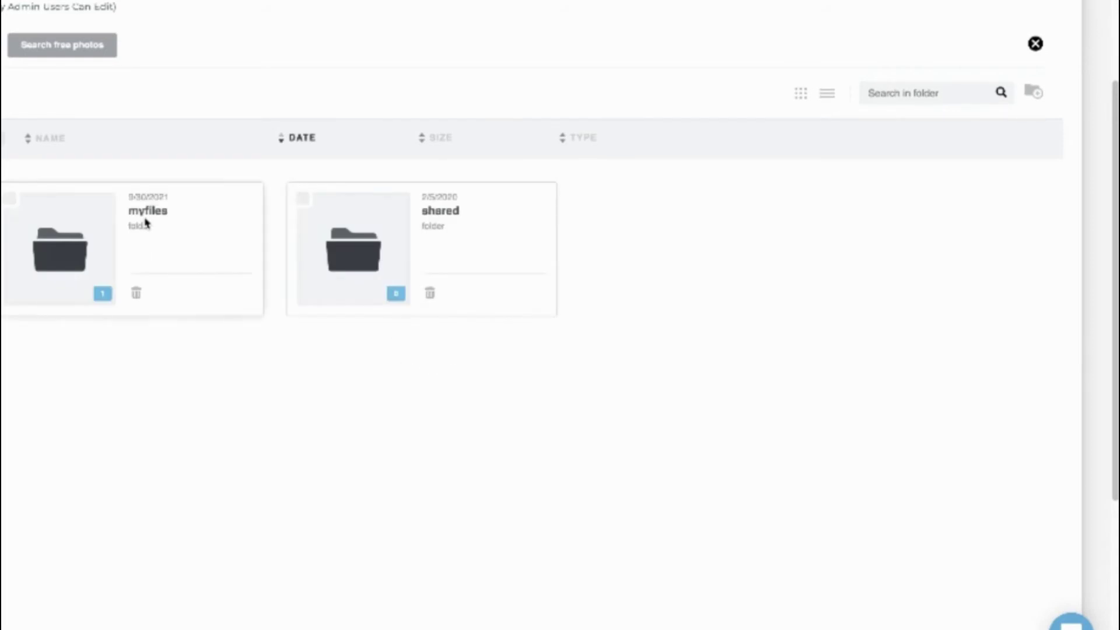
# Step: Import the gold ornamental frame image from a free 'logo' photo search into myfiles
pyautogui.click(76, 239)
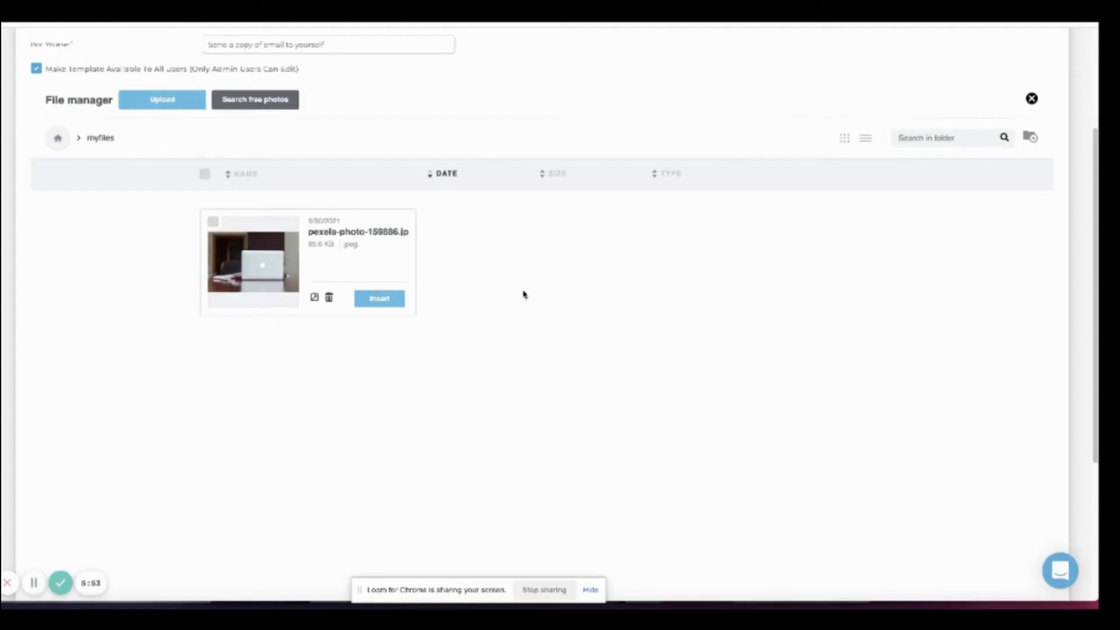
pyautogui.click(257, 100)
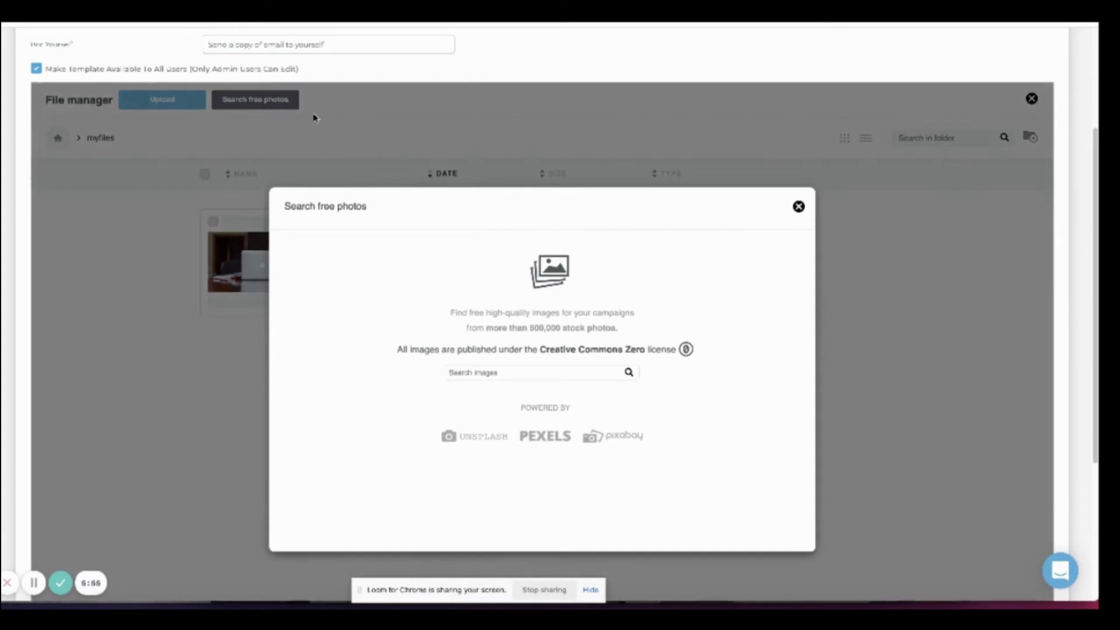
pyautogui.click(479, 374)
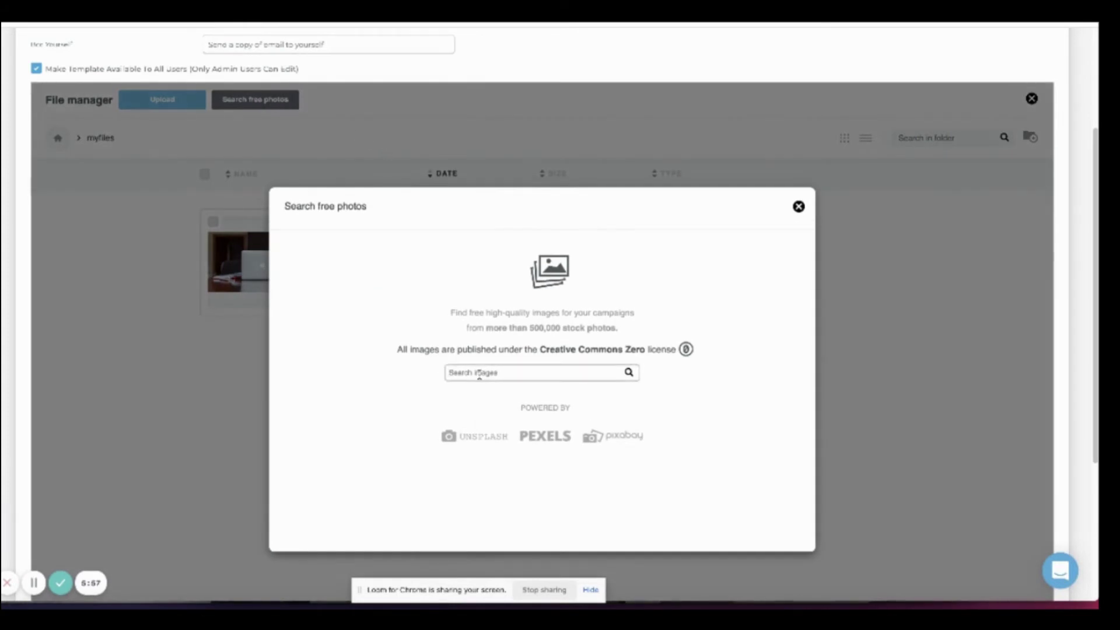
pyautogui.click(479, 374)
pyautogui.press('Return')
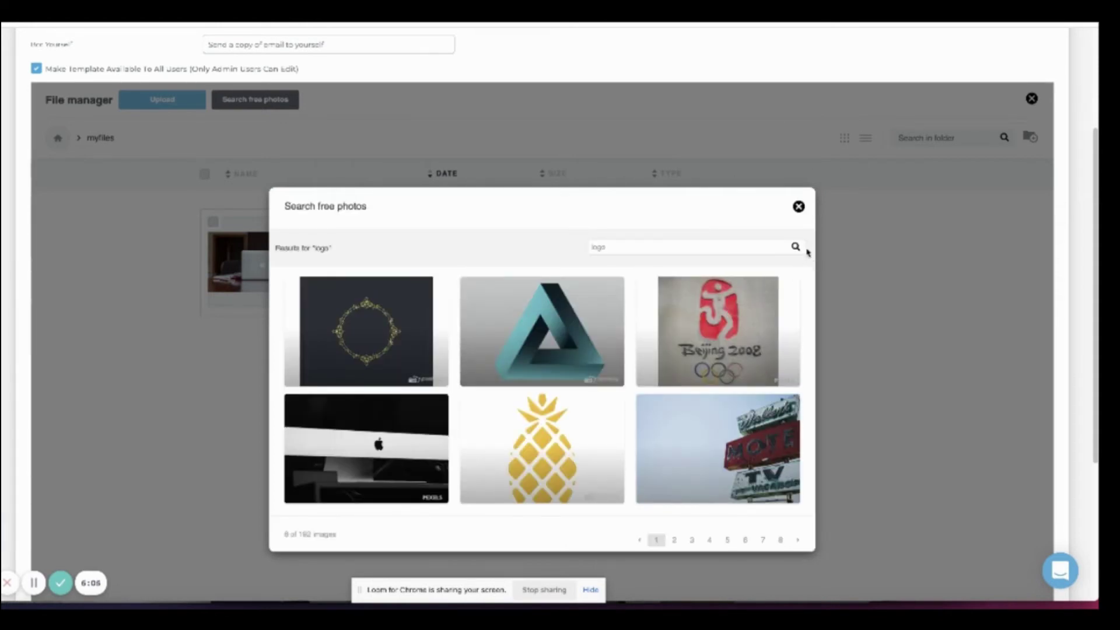
pyautogui.moveTo(356, 353)
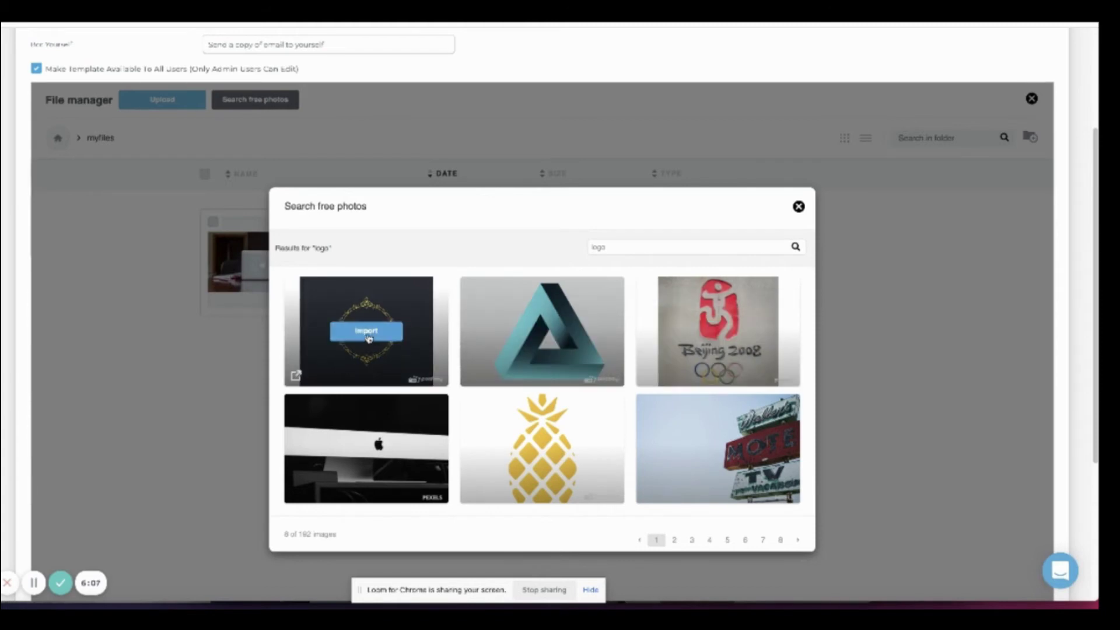
pyautogui.click(367, 332)
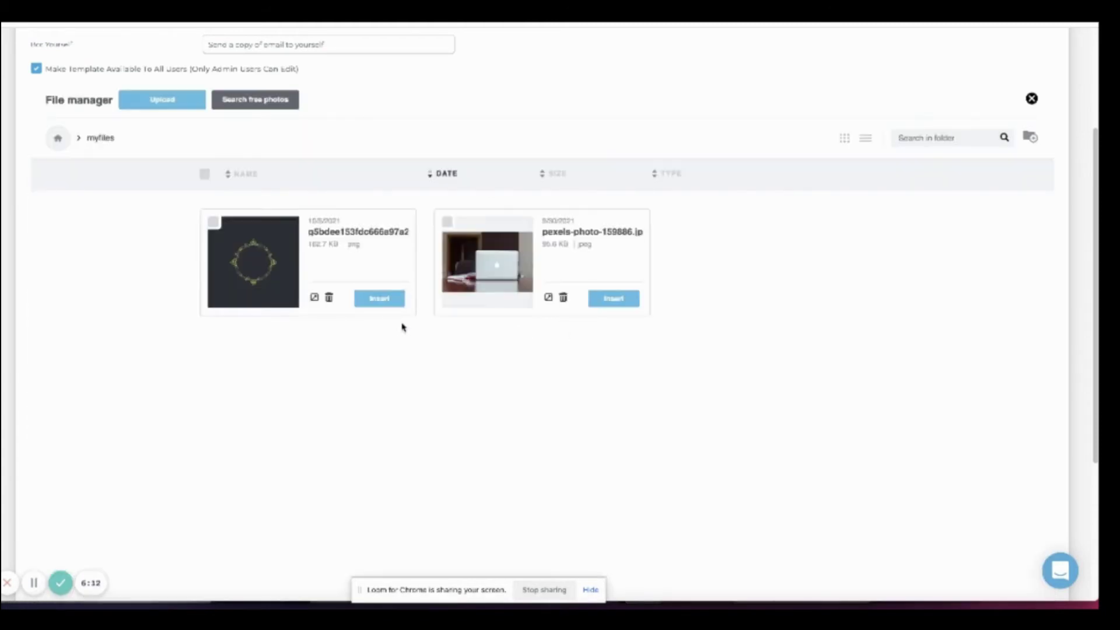
# Step: Insert the gold frame image and set YOUR LOGO in Architects Daughter on two lines
pyautogui.click(379, 298)
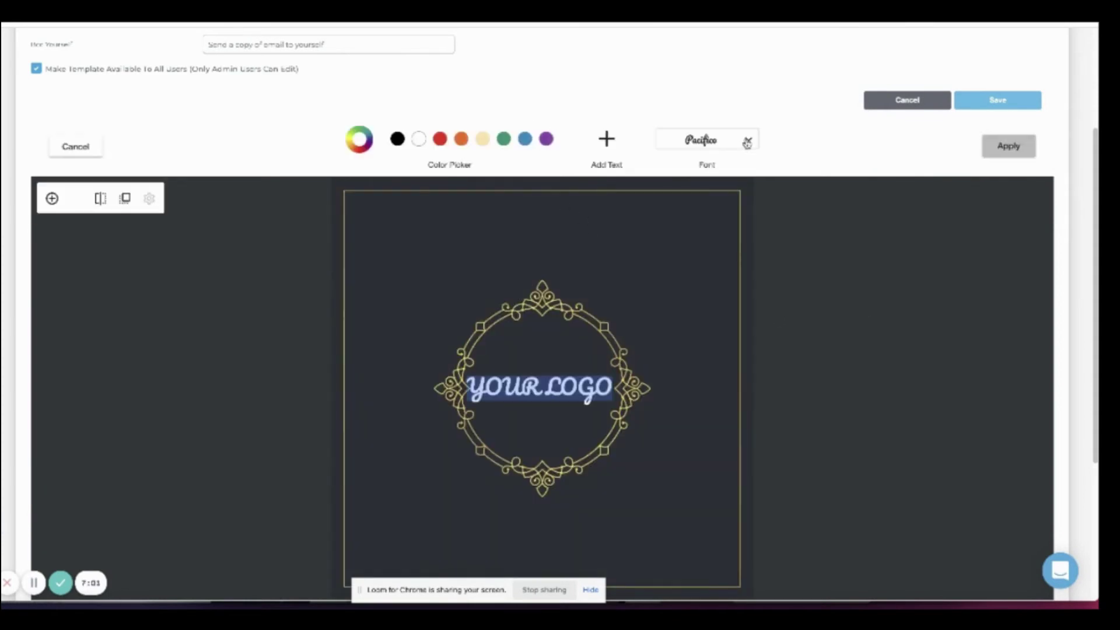
pyautogui.click(748, 142)
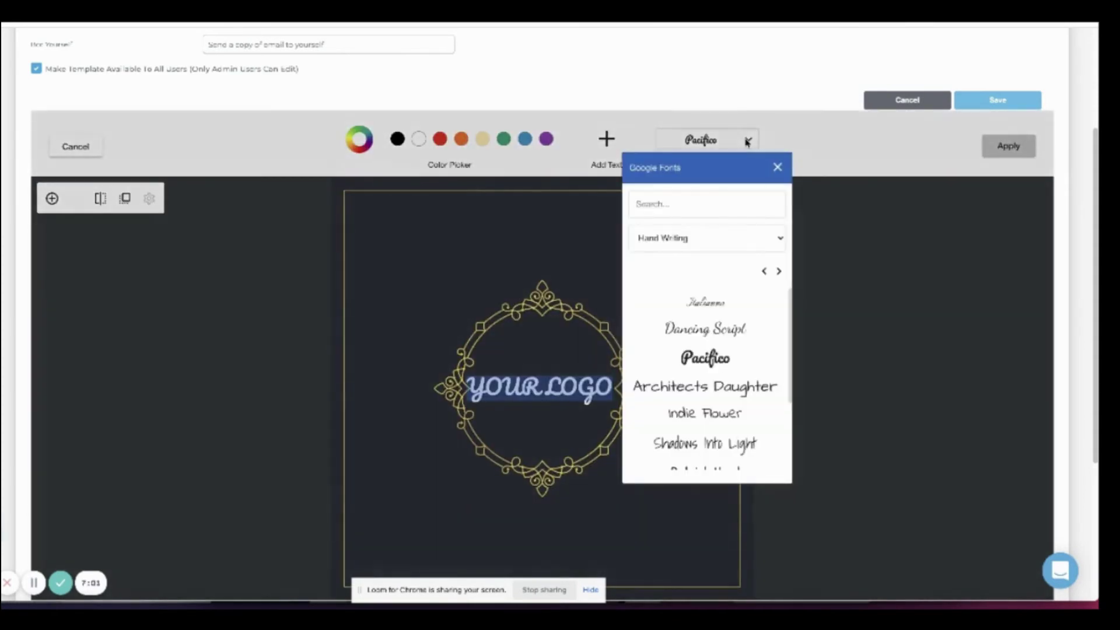
pyautogui.click(732, 387)
pyautogui.click(526, 389)
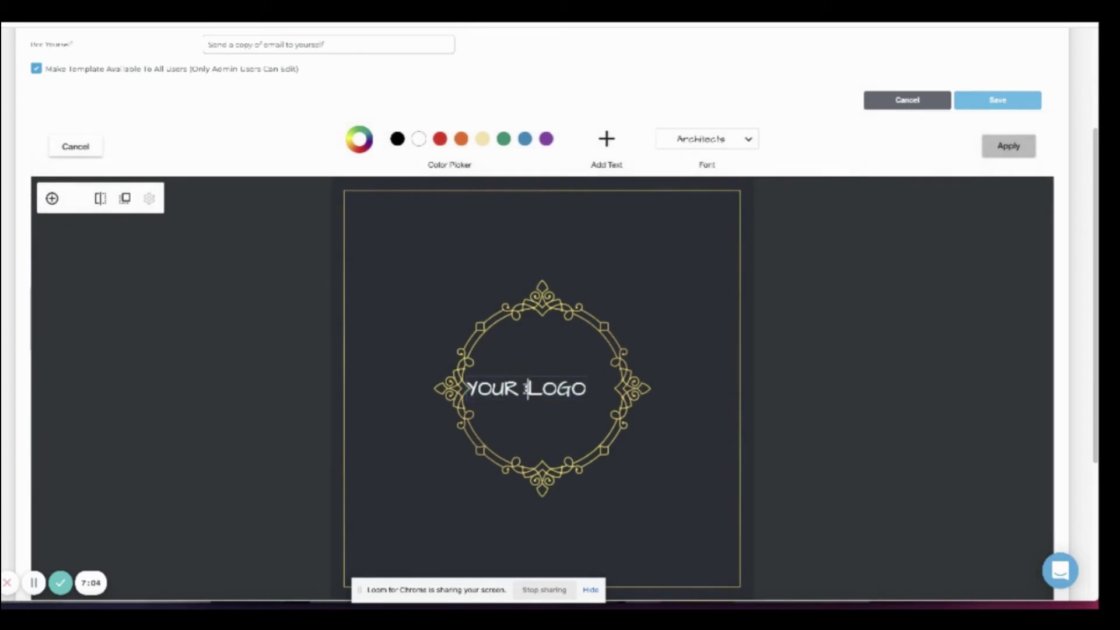
pyautogui.press('Return')
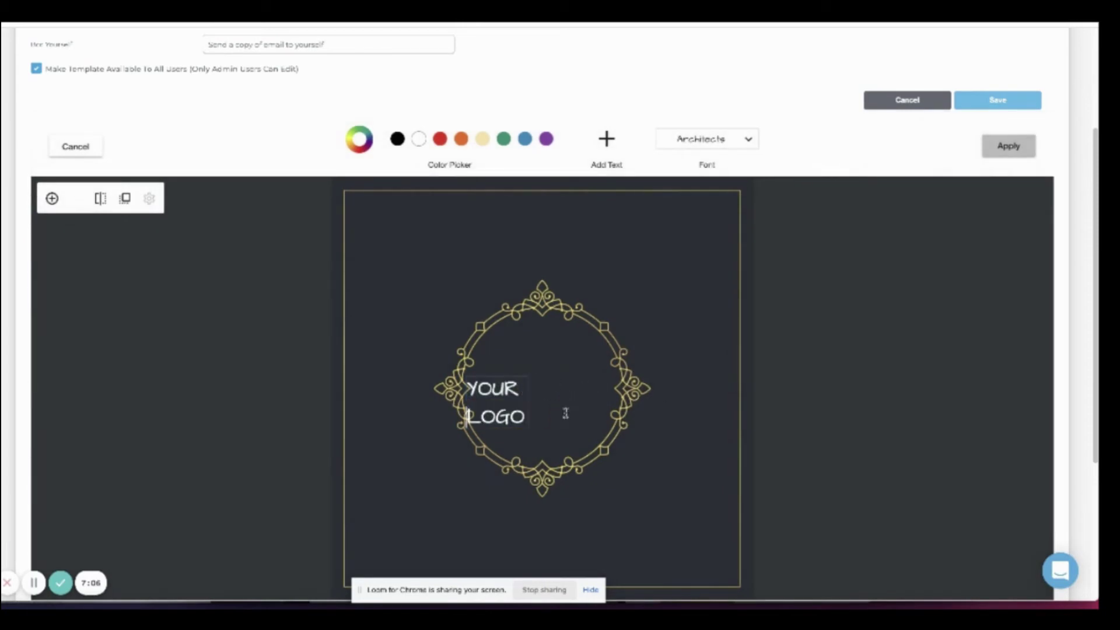
# Step: Center the YOUR LOGO text in the frame and enlarge it
pyautogui.click(544, 415)
pyautogui.moveTo(496, 402); pyautogui.dragTo(495, 337)
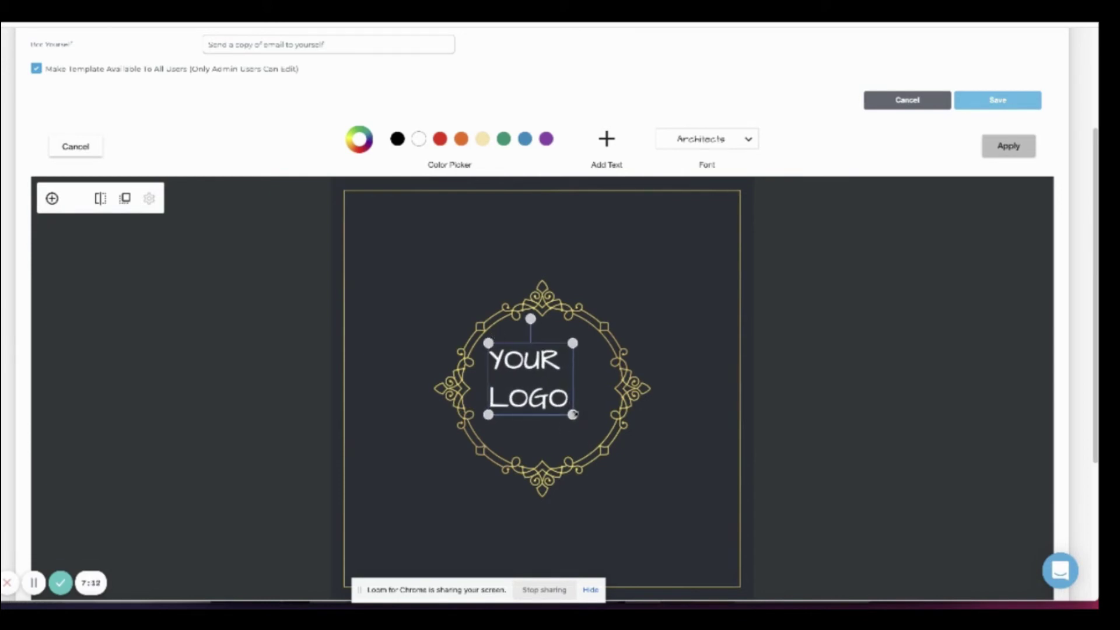
pyautogui.moveTo(574, 414); pyautogui.dragTo(595, 434)
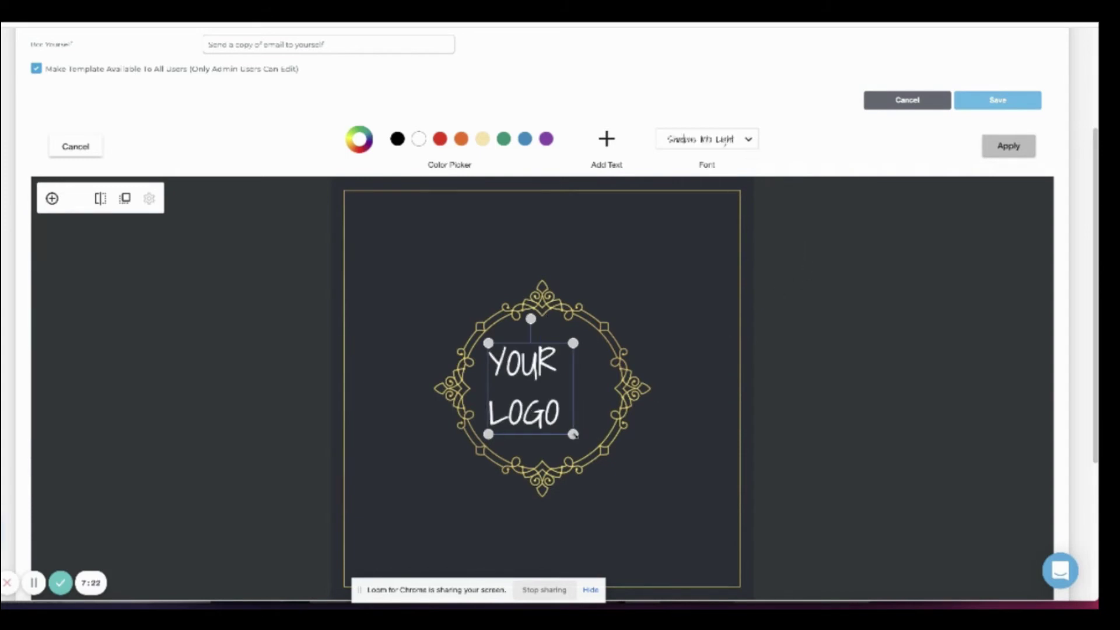
pyautogui.moveTo(572, 430); pyautogui.dragTo(588, 450)
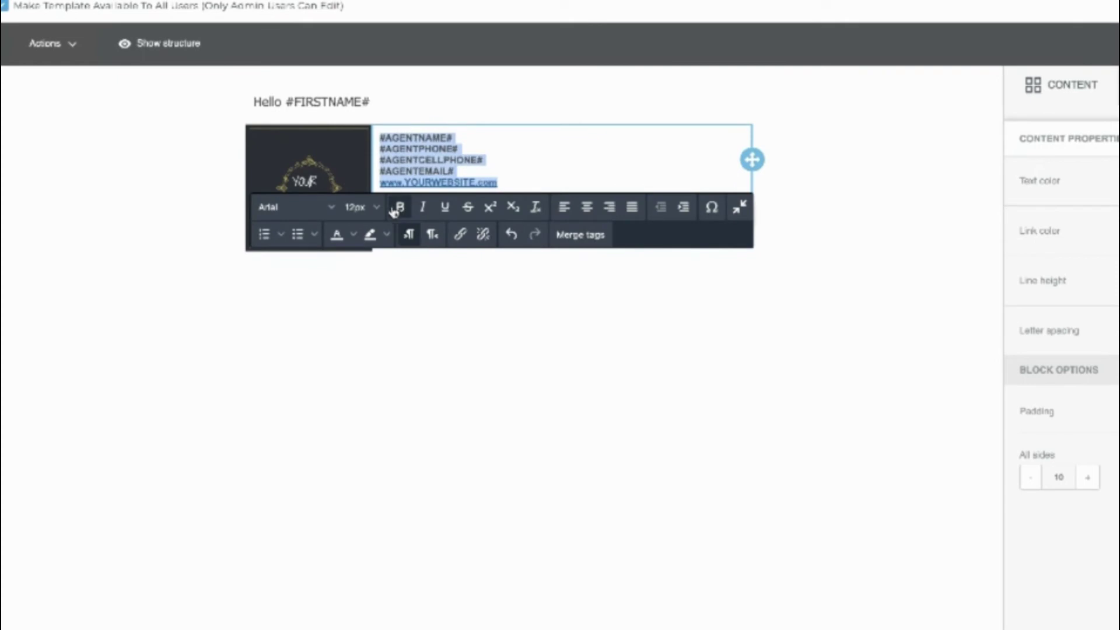
# Step: Set the signature text to 18px and add a social icons block beneath it
pyautogui.click(371, 208)
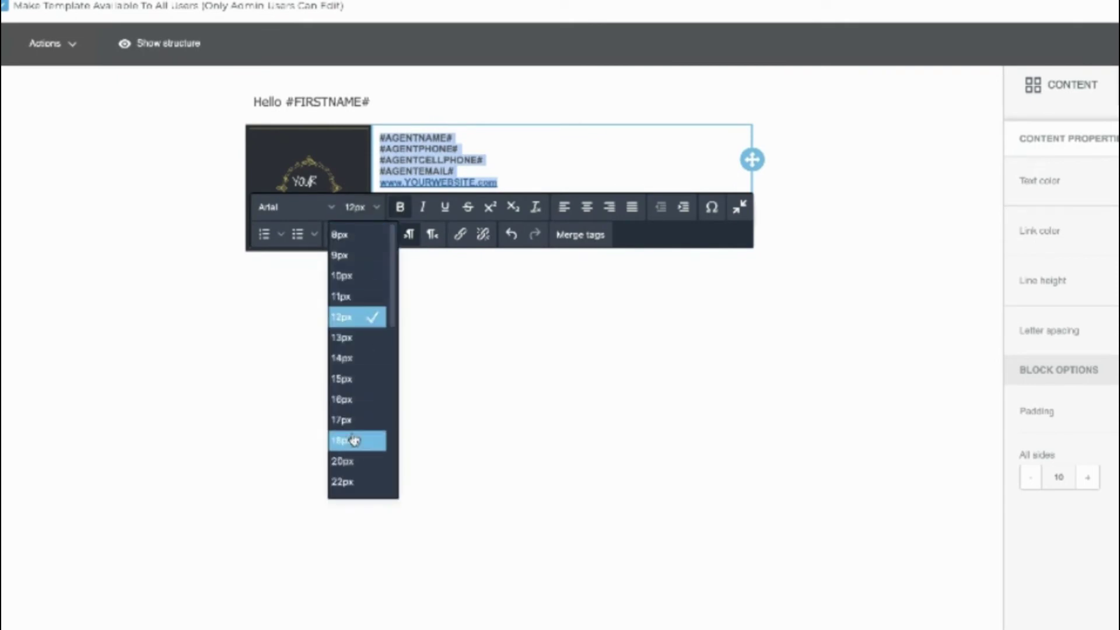
pyautogui.click(354, 437)
pyautogui.click(499, 381)
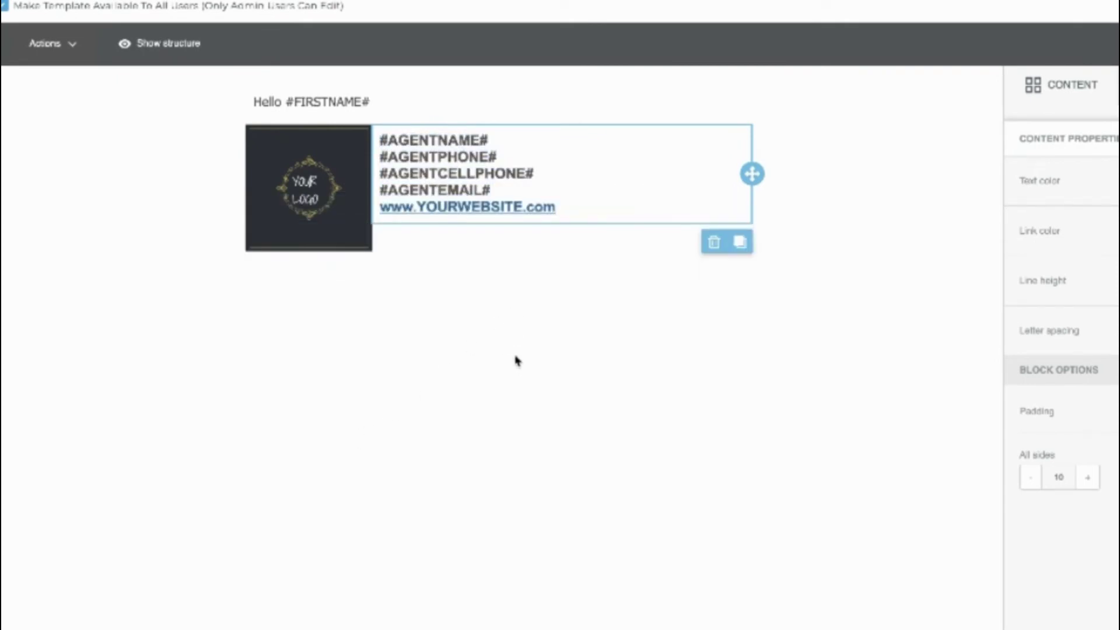
pyautogui.click(379, 135)
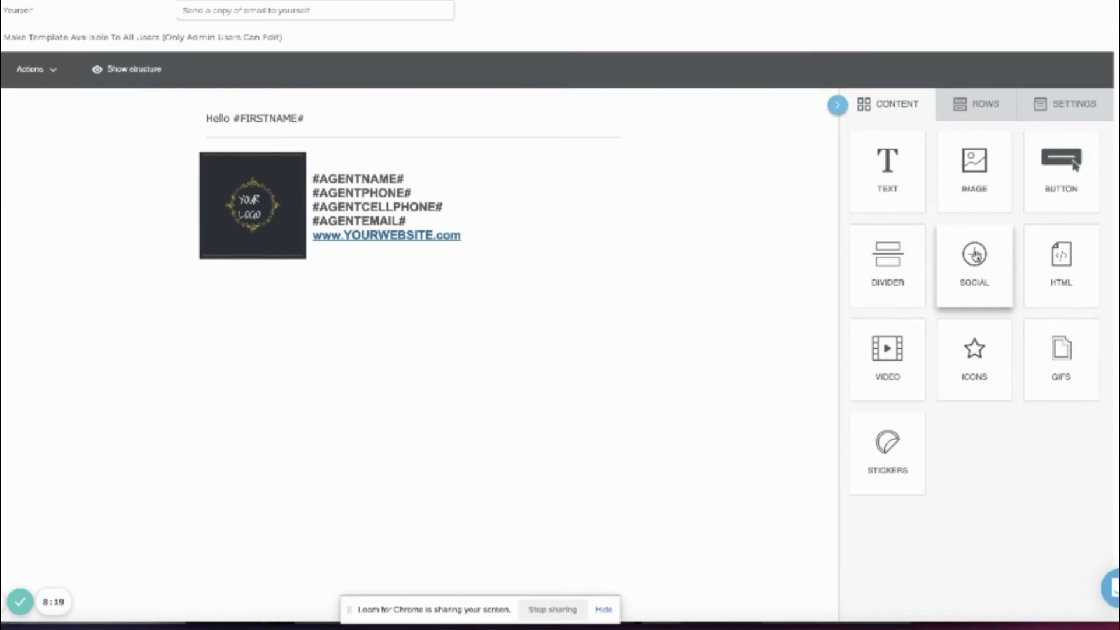
pyautogui.moveTo(974, 262)
pyautogui.mouseDown()
pyautogui.moveTo(501, 245)
pyautogui.moveTo(470, 254)
pyautogui.moveTo(482, 245)
pyautogui.moveTo(470, 265)
pyautogui.mouseUp()
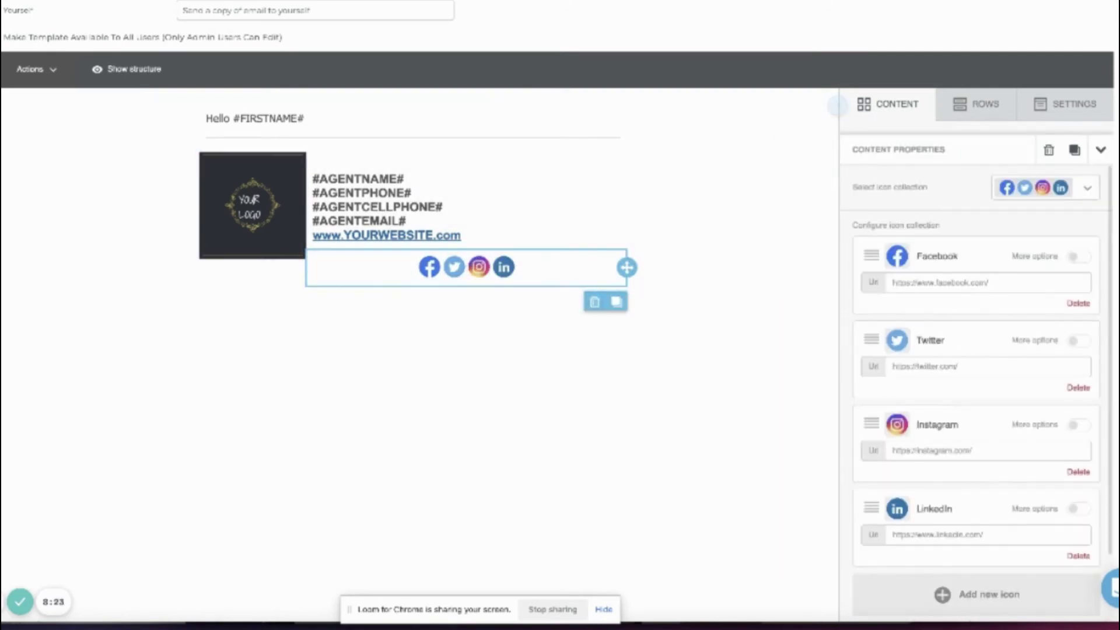
# Step: Remove Instagram, left-align the icons, and enter the Facebook, Twitter and LinkedIn profile links
pyautogui.scroll(-2, 1085, 210)
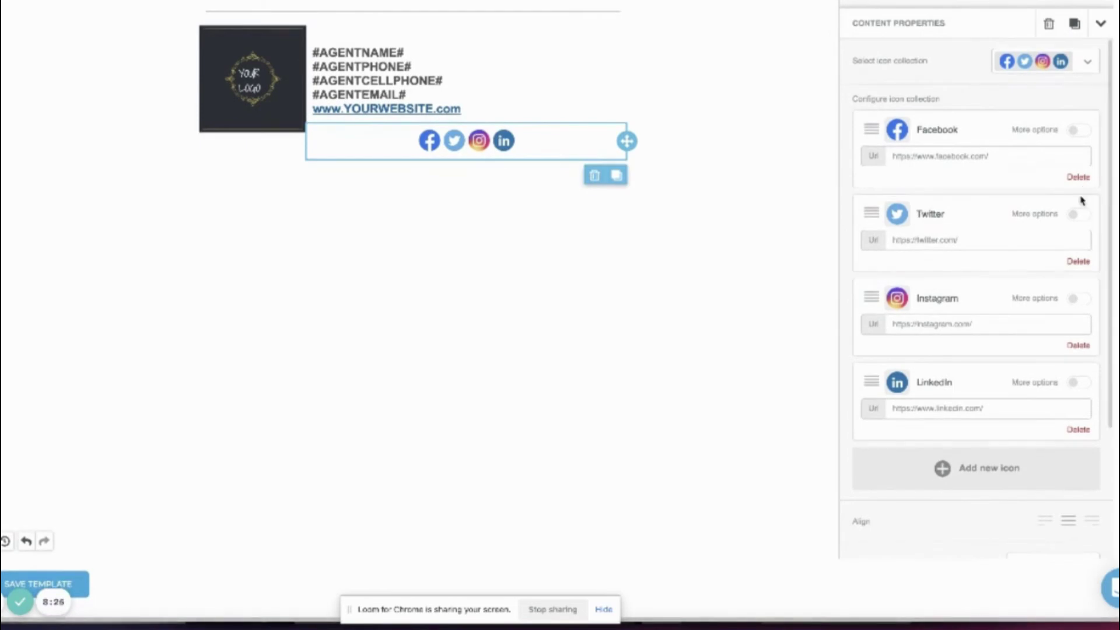
pyautogui.click(1078, 346)
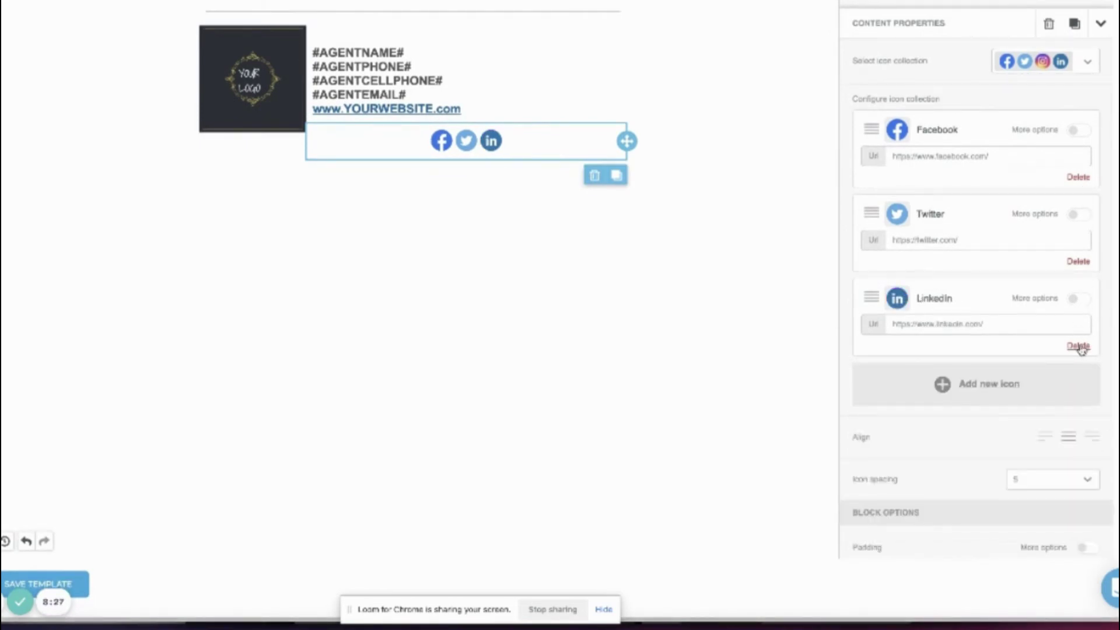
pyautogui.click(1045, 438)
pyautogui.click(1012, 163)
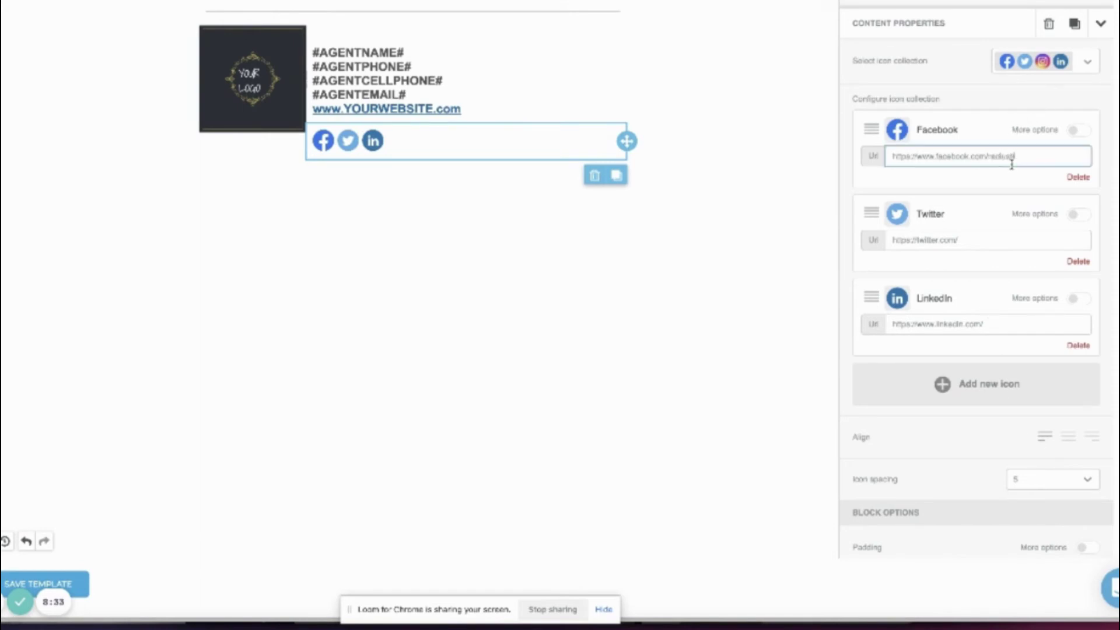
pyautogui.click(1016, 241)
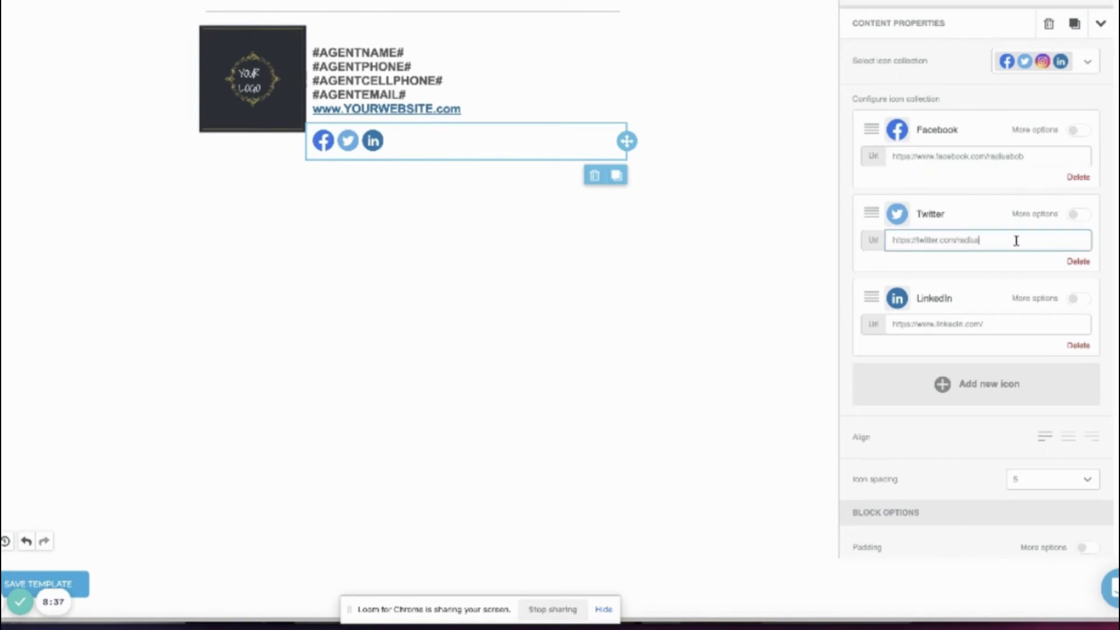
pyautogui.click(1035, 324)
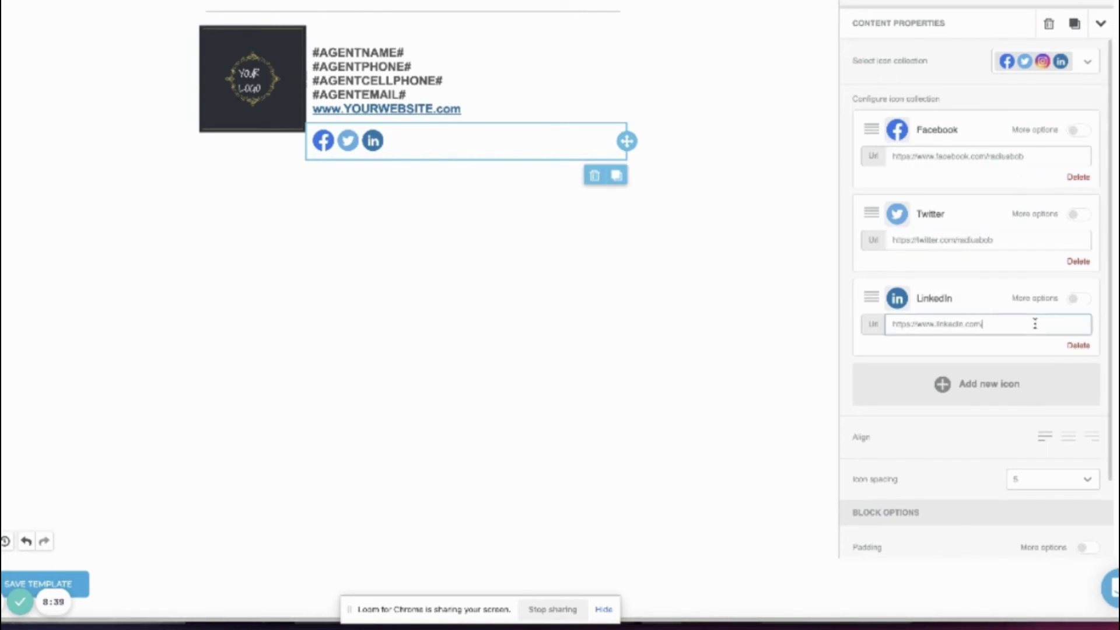
pyautogui.write('radiusbob')
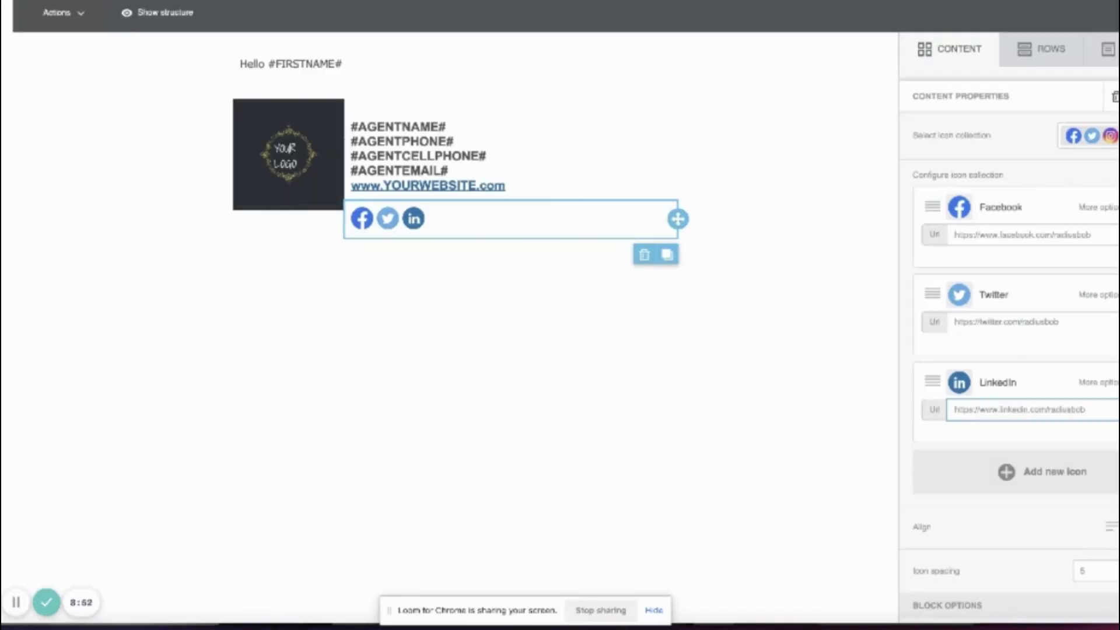
pyautogui.scroll(-5, 409, 292)
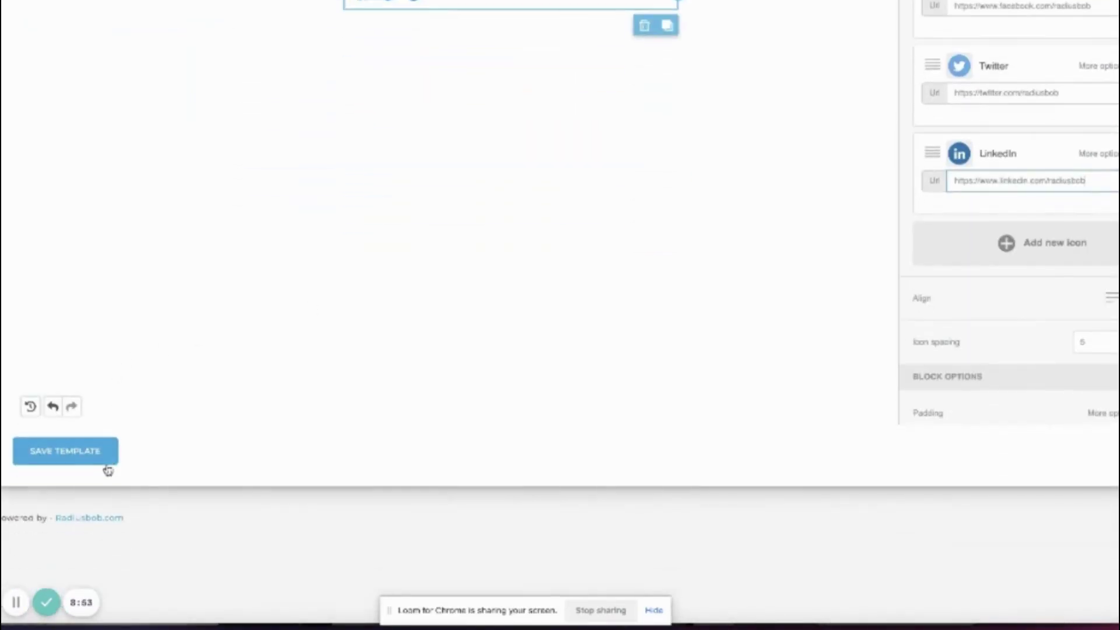
# Step: Save the signature template, filter templates by 'blank', and copy the Blank Signature template
pyautogui.click(90, 458)
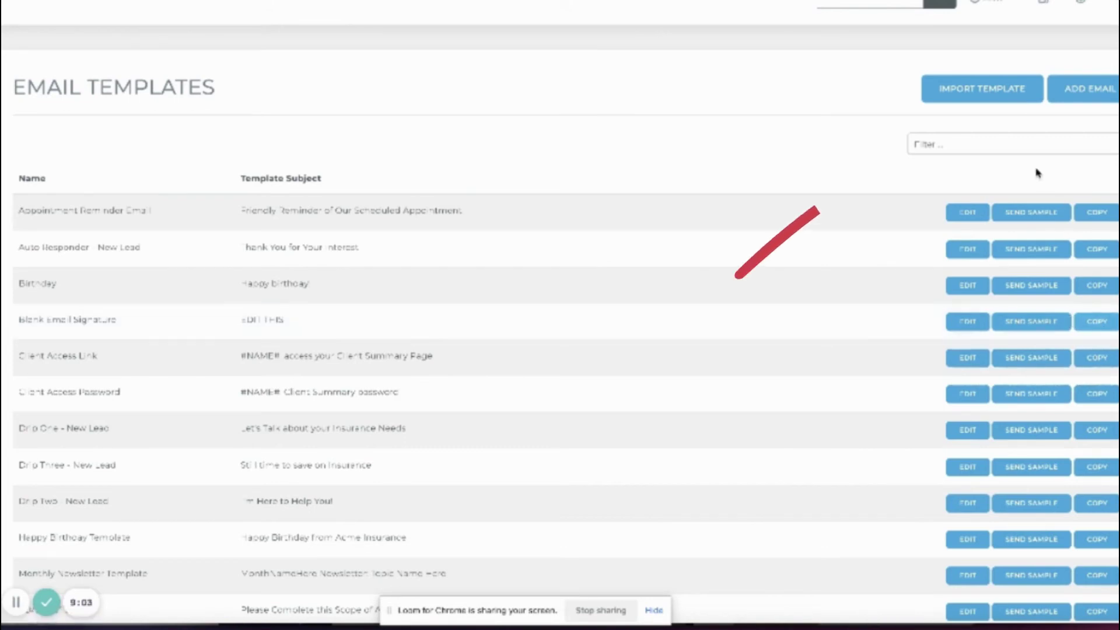
pyautogui.click(1020, 145)
pyautogui.write('blank')
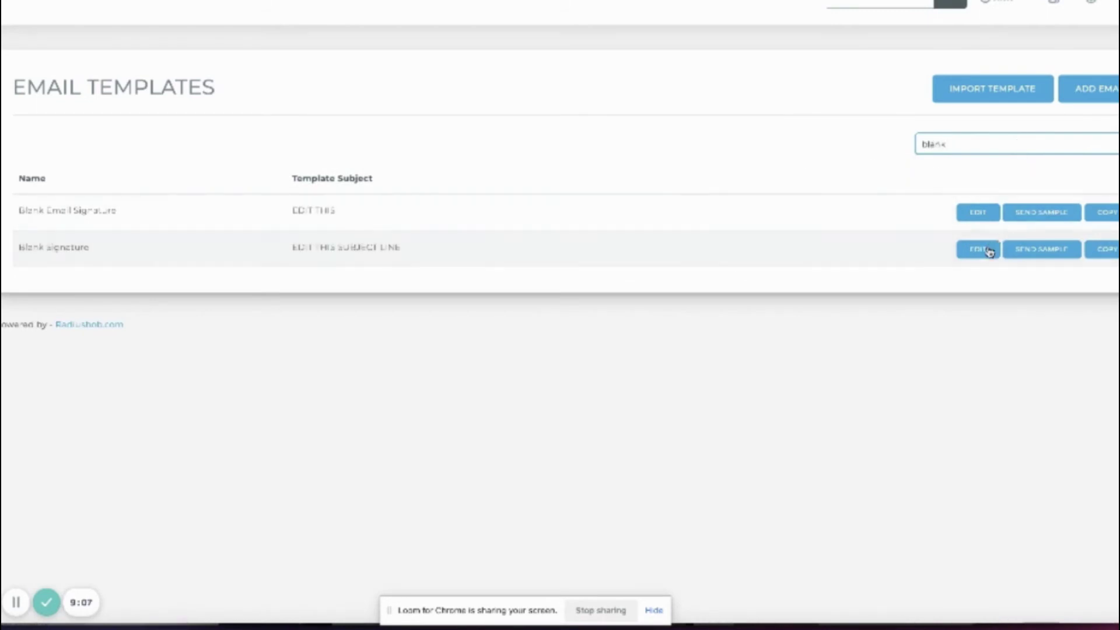
pyautogui.click(1100, 250)
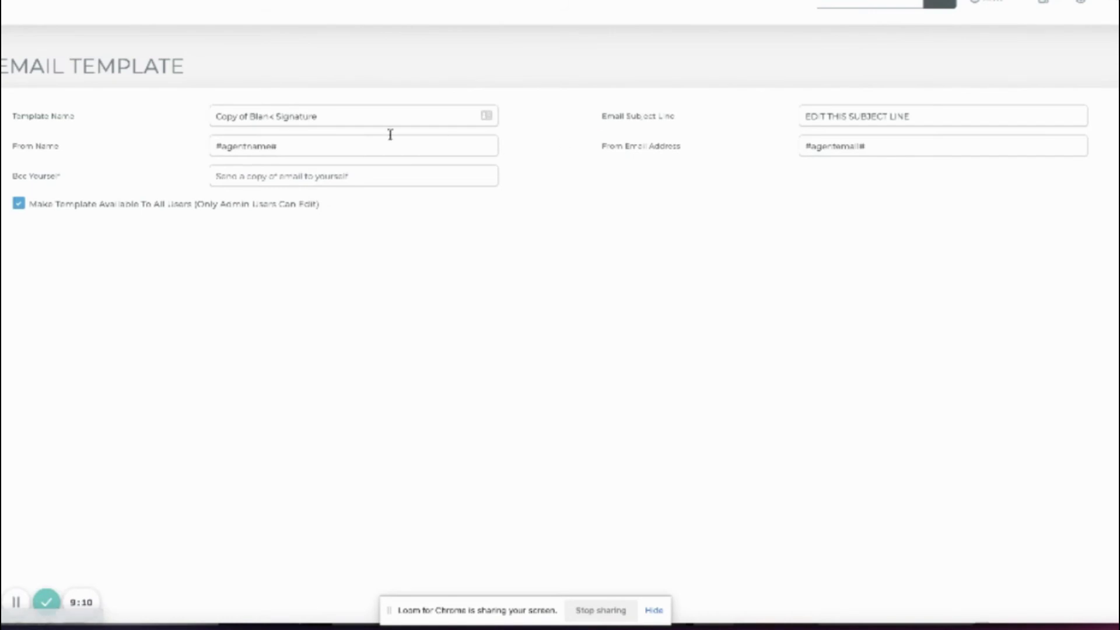
# Step: Name the template 'AEP #1' with subject 'Schedule your Medicare Health Review Now'
pyautogui.click(369, 114)
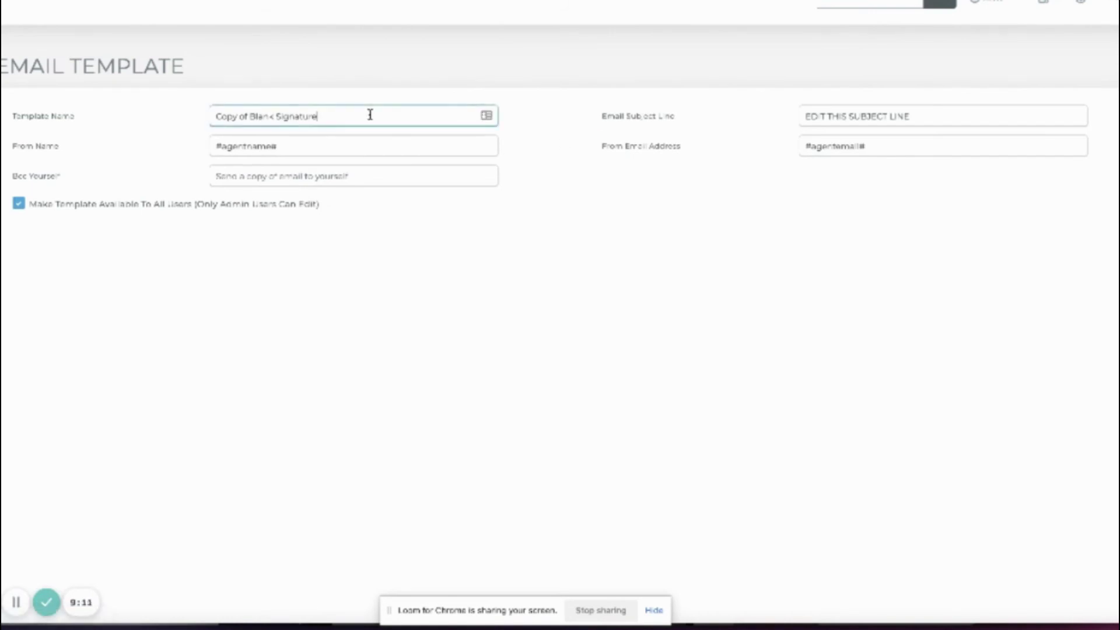
pyautogui.hotkey('ctrl', 'a')
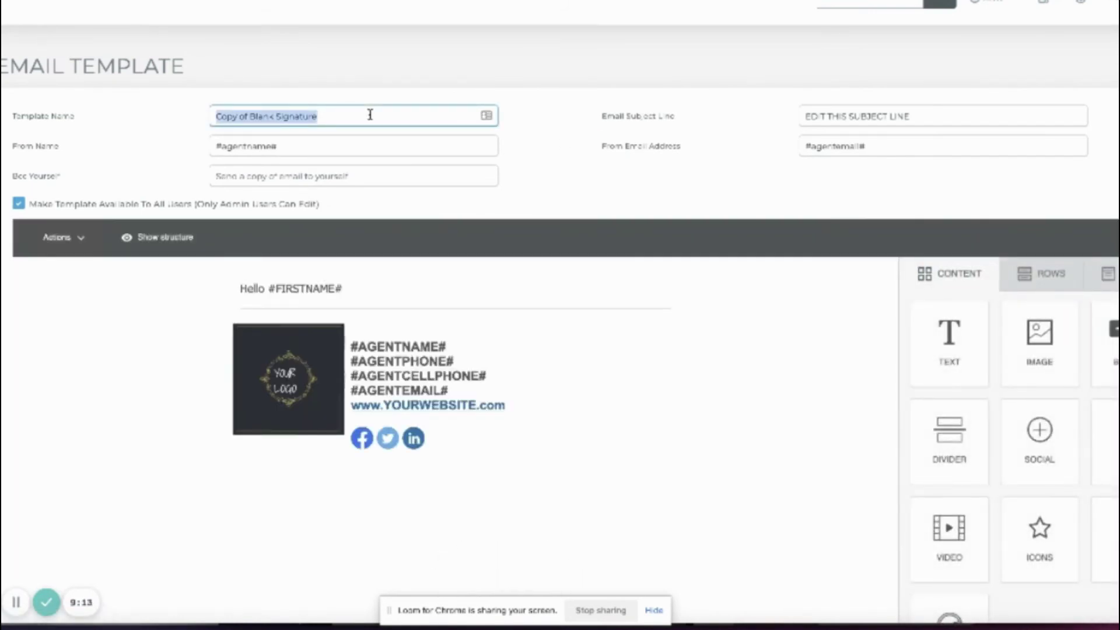
pyautogui.write('AE')
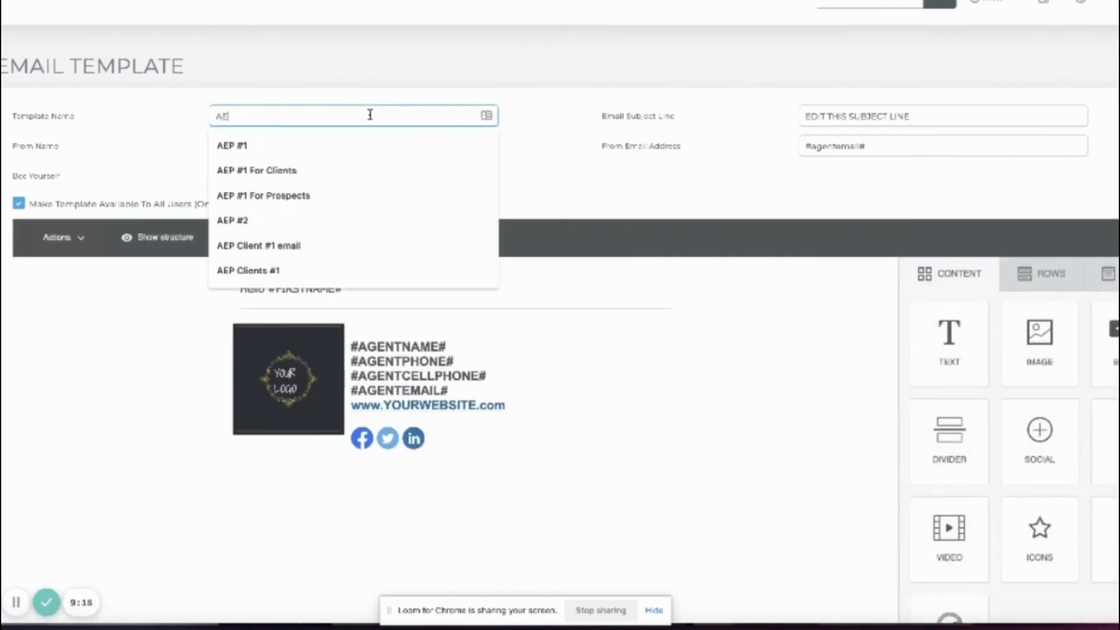
pyautogui.write('P #1')
pyautogui.press('Tab')
pyautogui.write('Schedule your Medi')
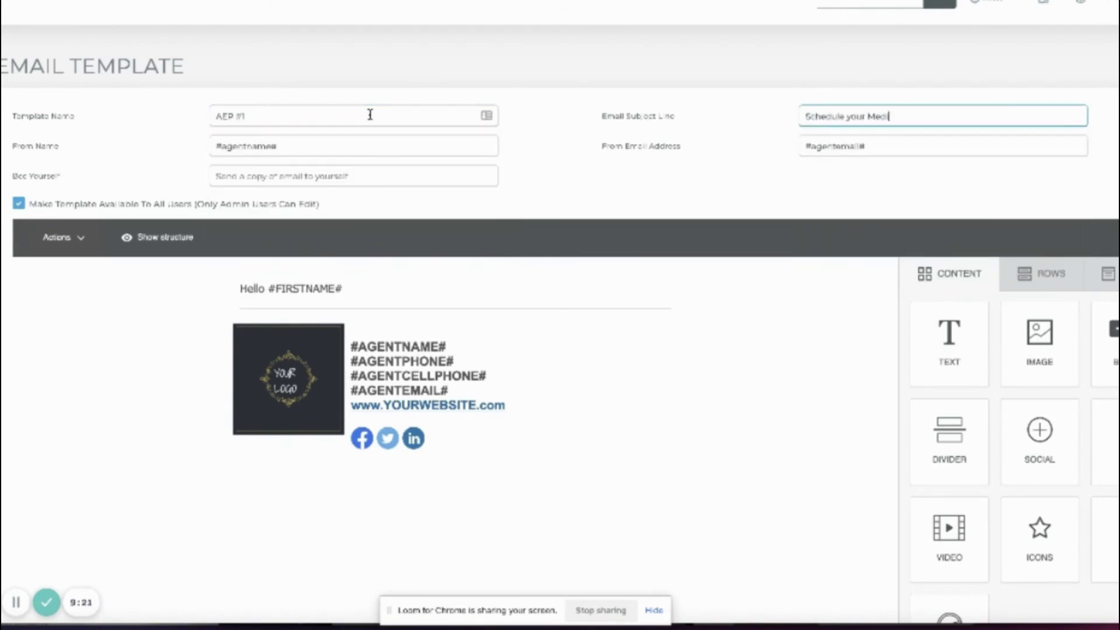
pyautogui.write('care Health O Now')
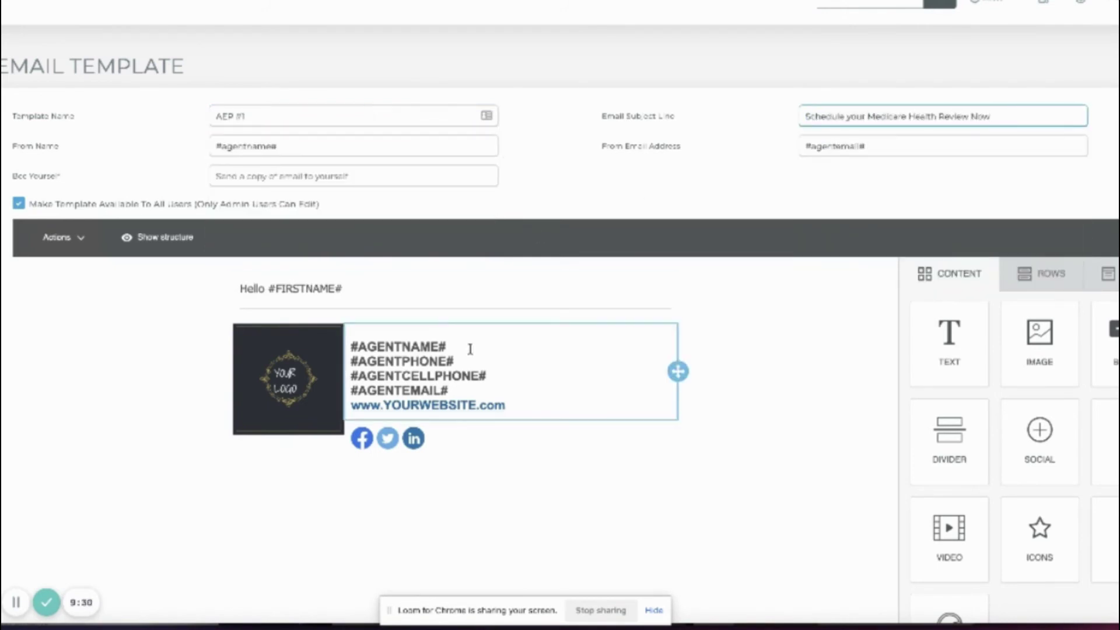
# Step: Add an 'Annual Enrollment is here…' paragraph inviting readers to review Medicare options below the greeting
pyautogui.click(435, 288)
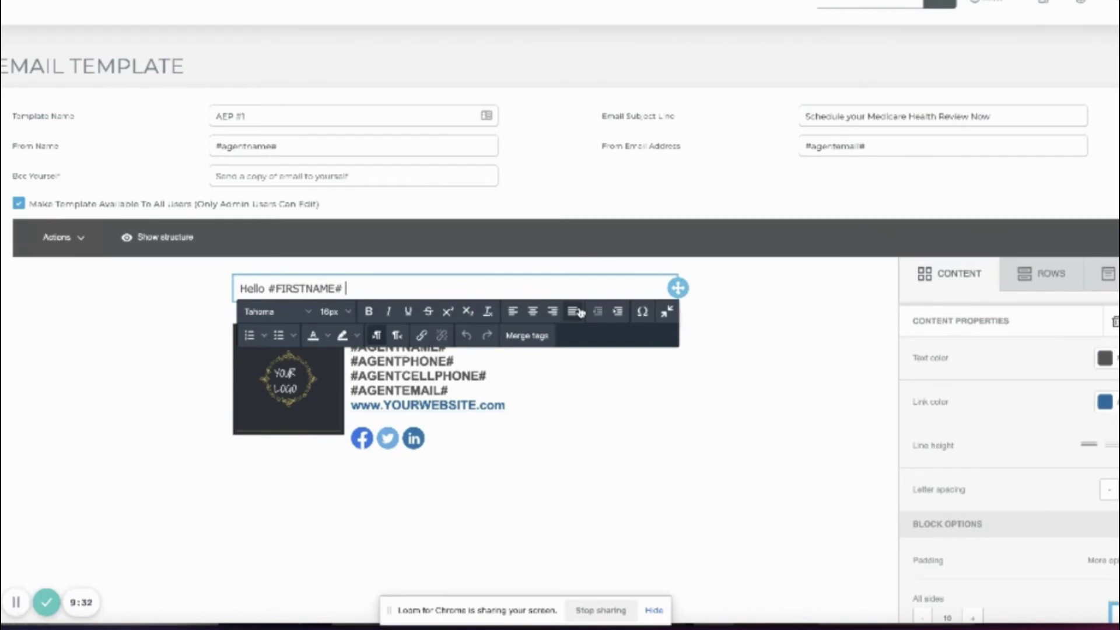
pyautogui.press('Return')
pyautogui.write('Annual Enrollment is her')
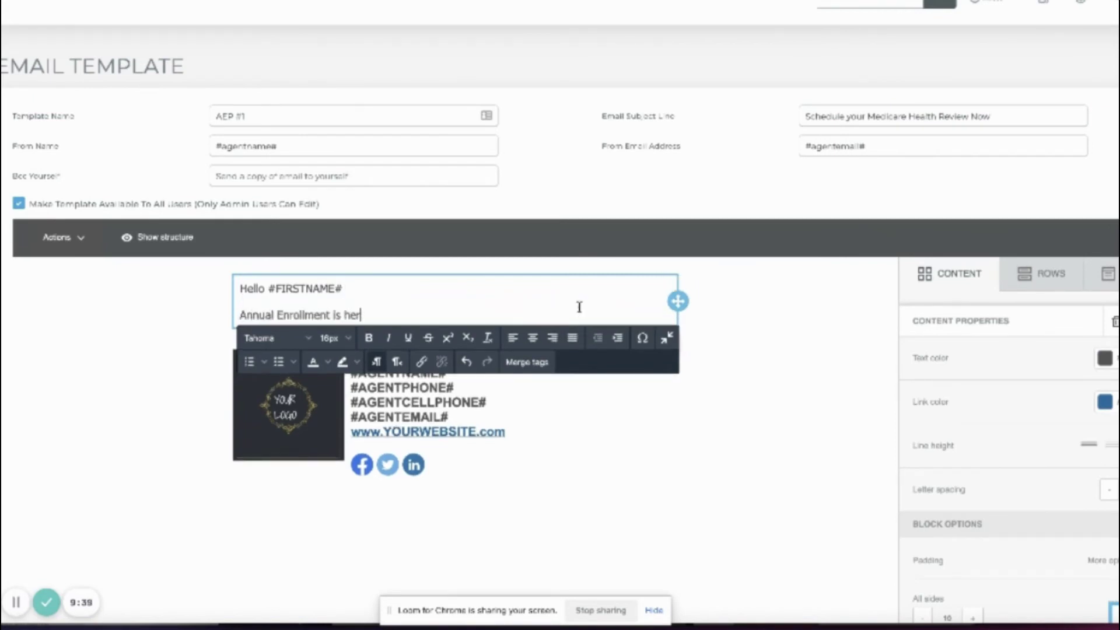
pyautogui.write('e. Choose from the calendar below to review your')
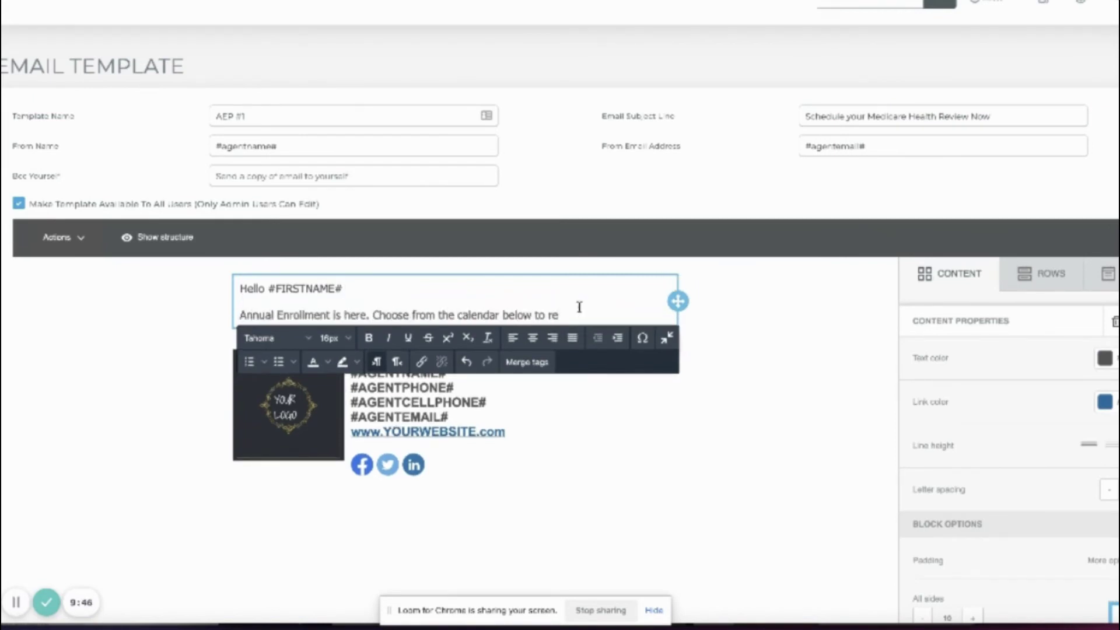
pyautogui.write(' Medicare options.')
# Step: Add a button labelled AVAILABILITY CALENDAR below the enrollment paragraph
pyautogui.click(1058, 306)
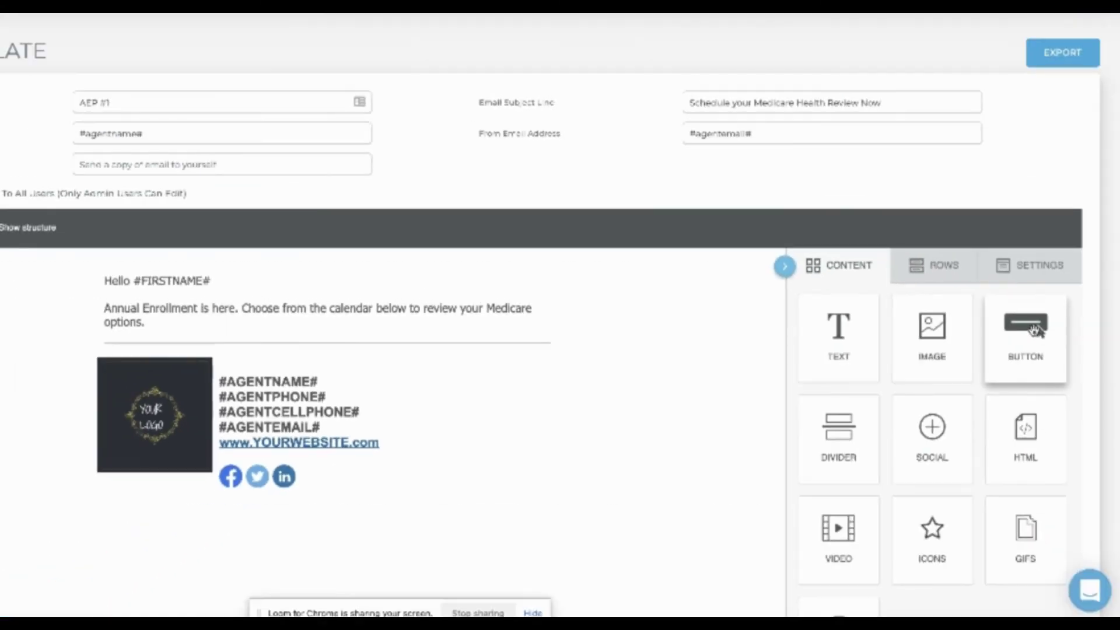
pyautogui.moveTo(1025, 325); pyautogui.dragTo(390, 342)
pyautogui.click(329, 355)
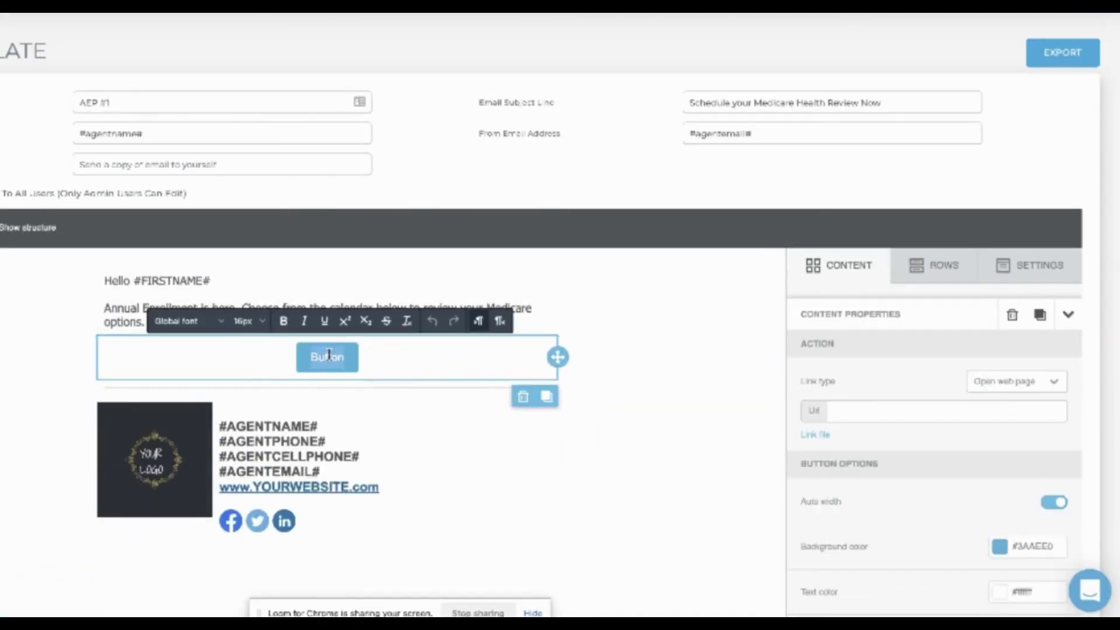
pyautogui.write('AVAILABIL')
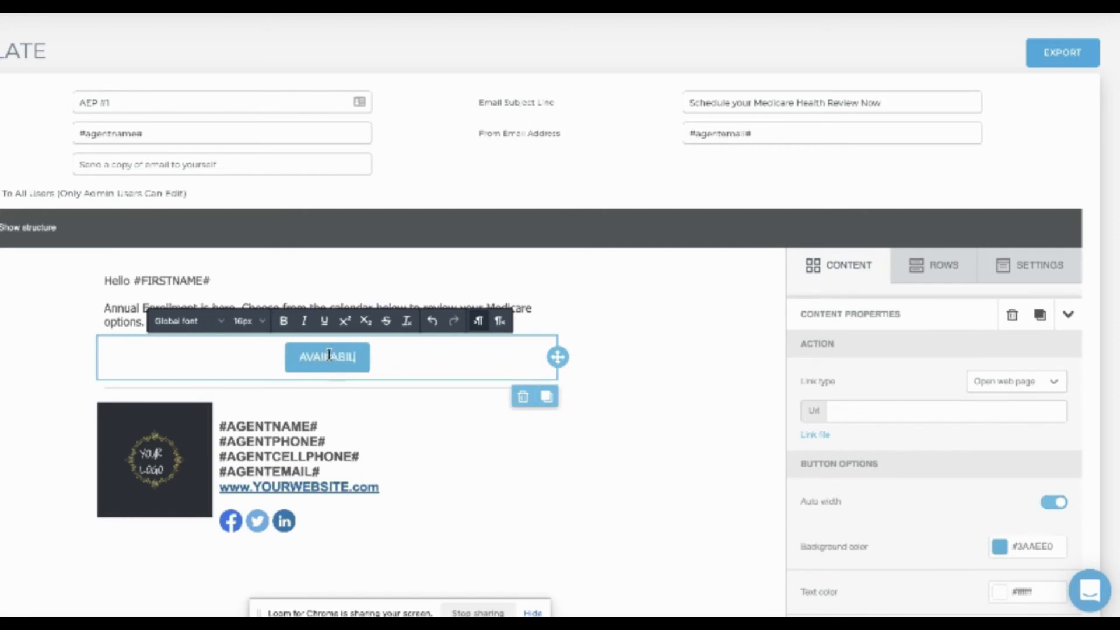
pyautogui.write('ITY CALENDAR')
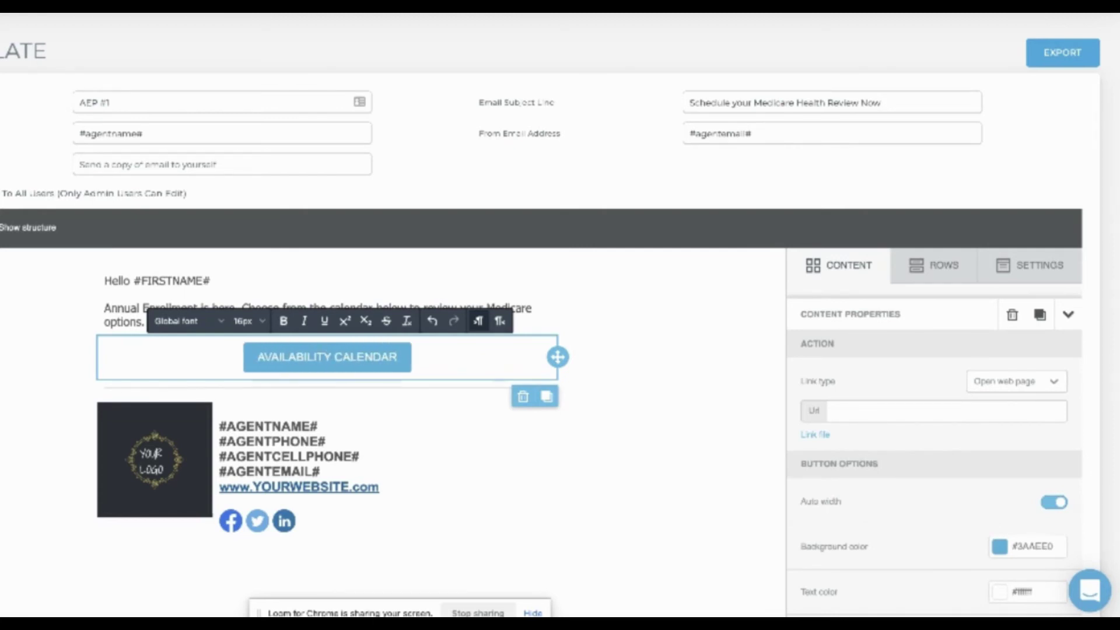
pyautogui.scroll(-3, 976, 388)
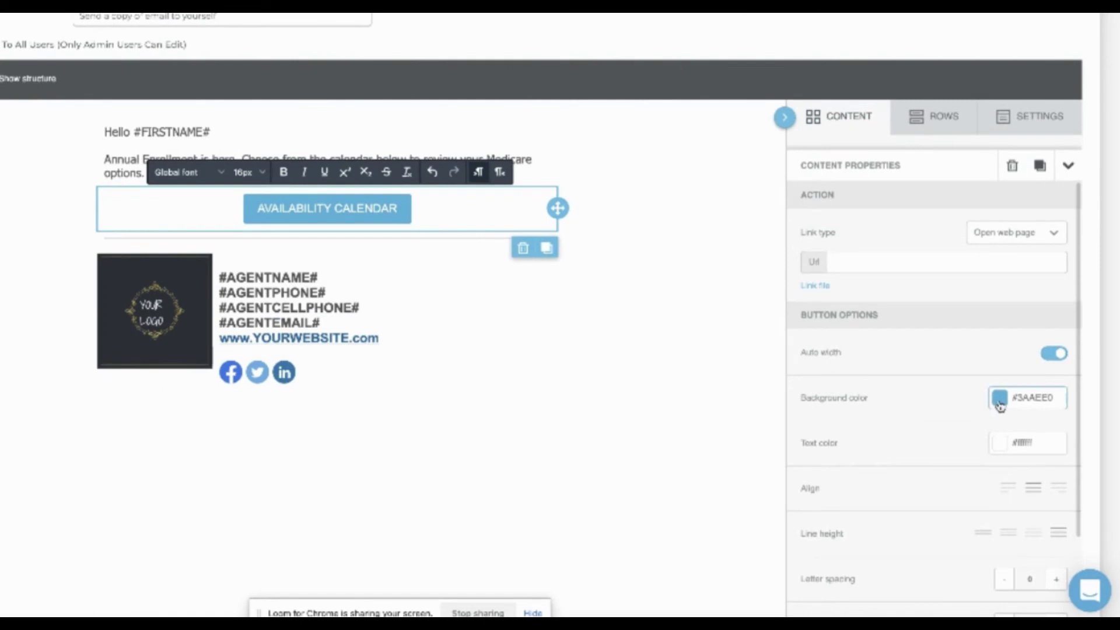
# Step: Make the button background purple (#803ae0) and link it to #AGENT2#
pyautogui.click(998, 397)
pyautogui.click(927, 424)
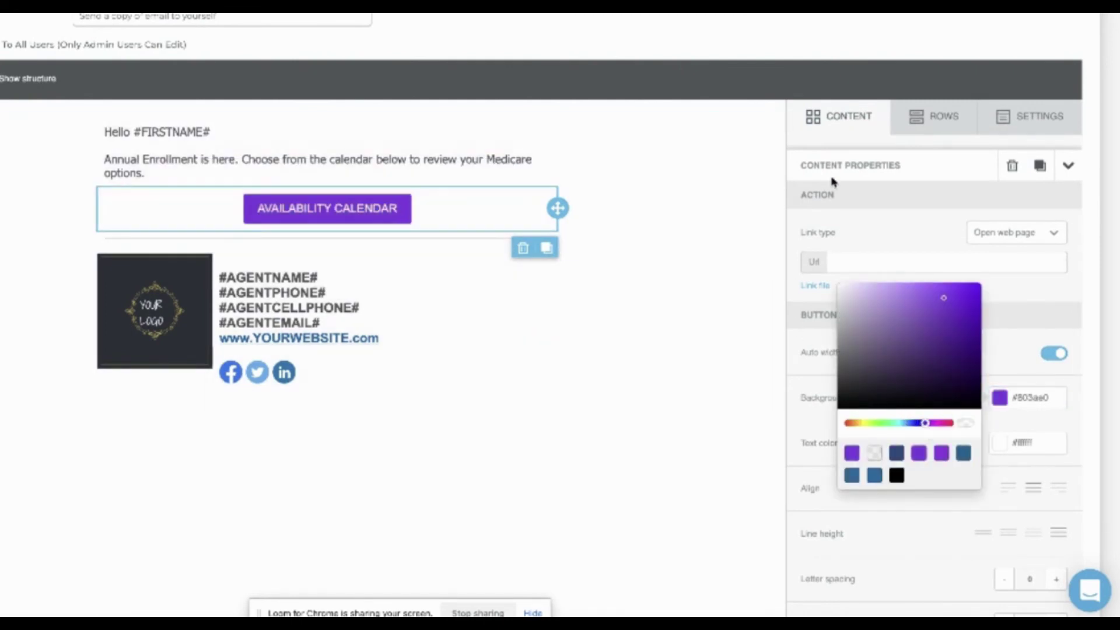
pyautogui.click(868, 270)
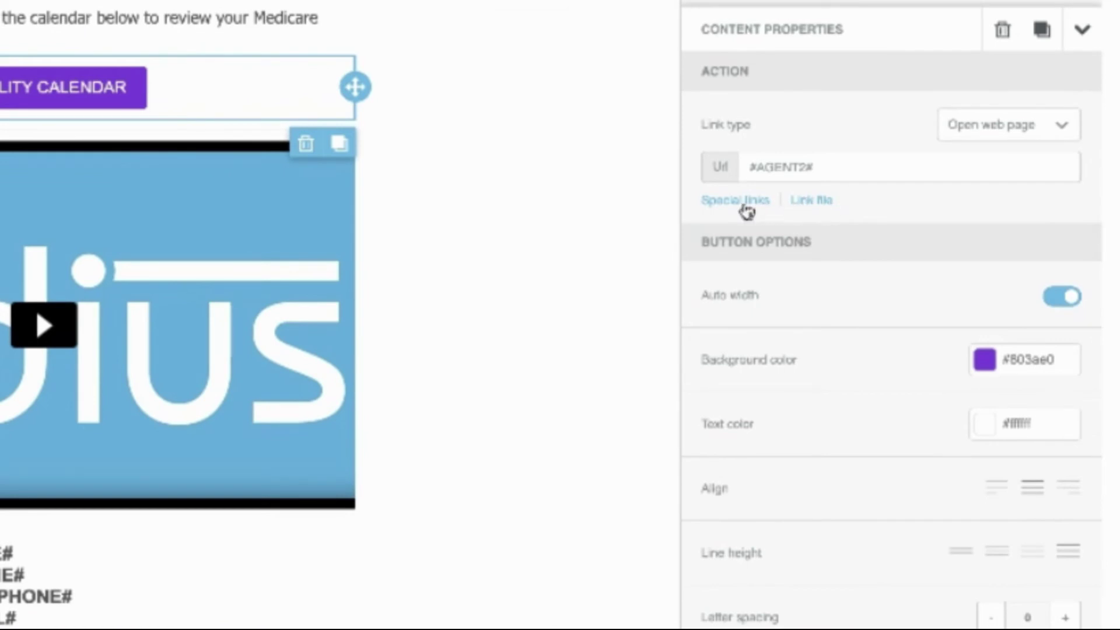
pyautogui.click(732, 201)
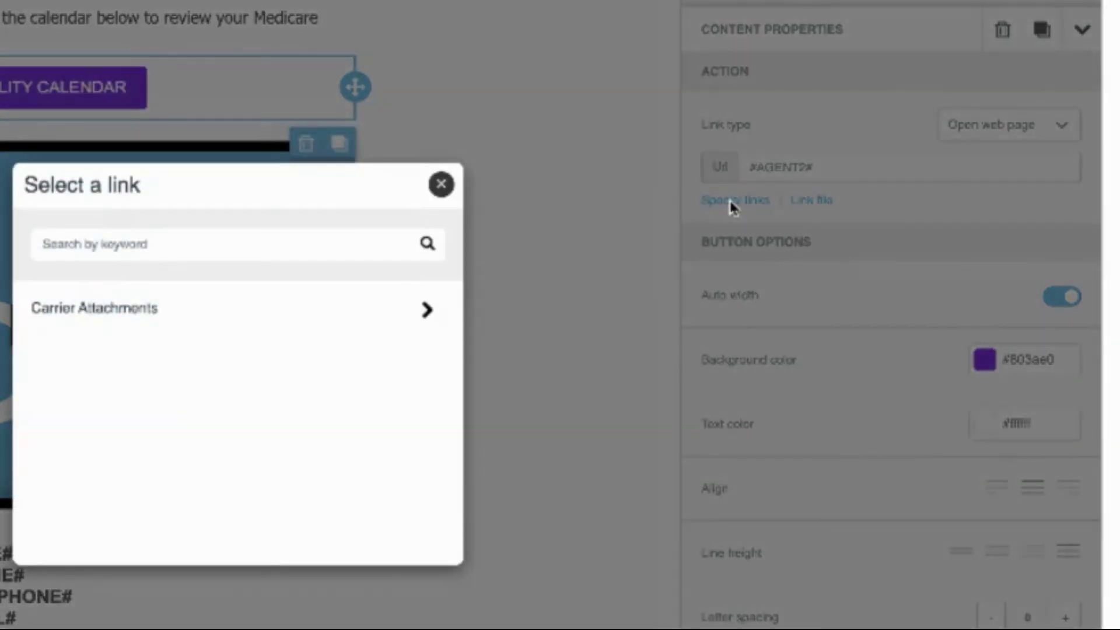
# Step: Browse the Carrier Attachments special links and close the picker without choosing one
pyautogui.click(344, 312)
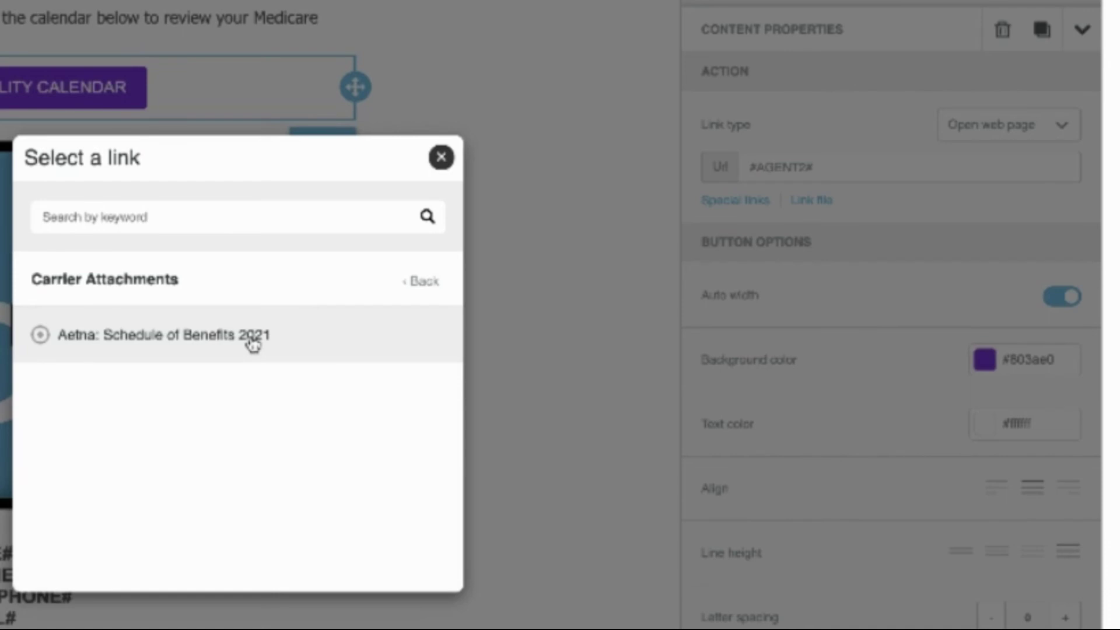
pyautogui.click(419, 282)
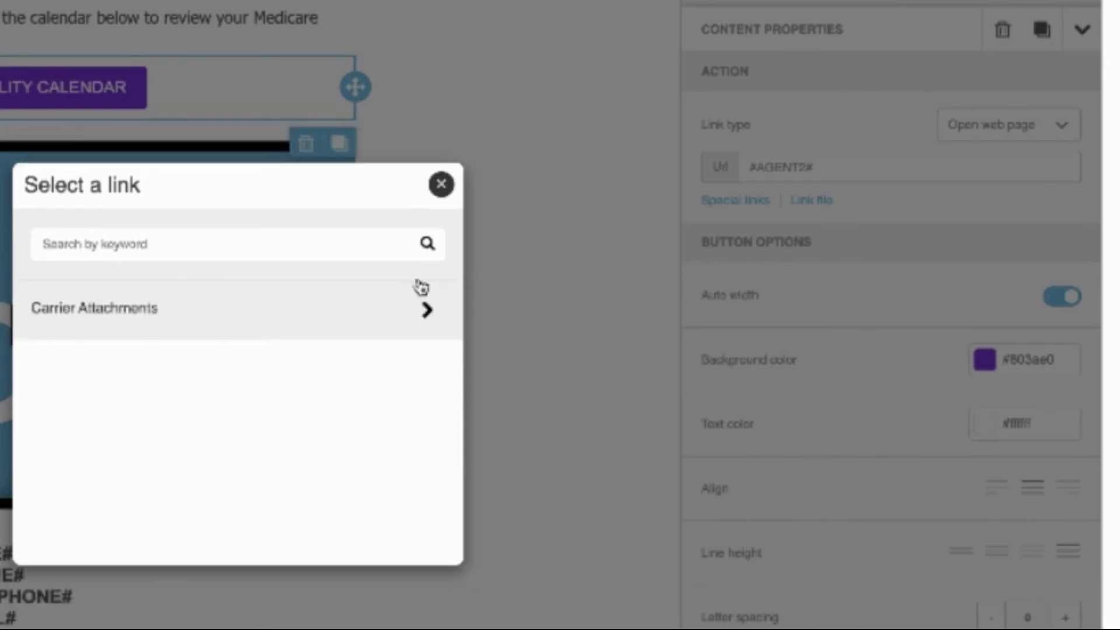
pyautogui.click(443, 185)
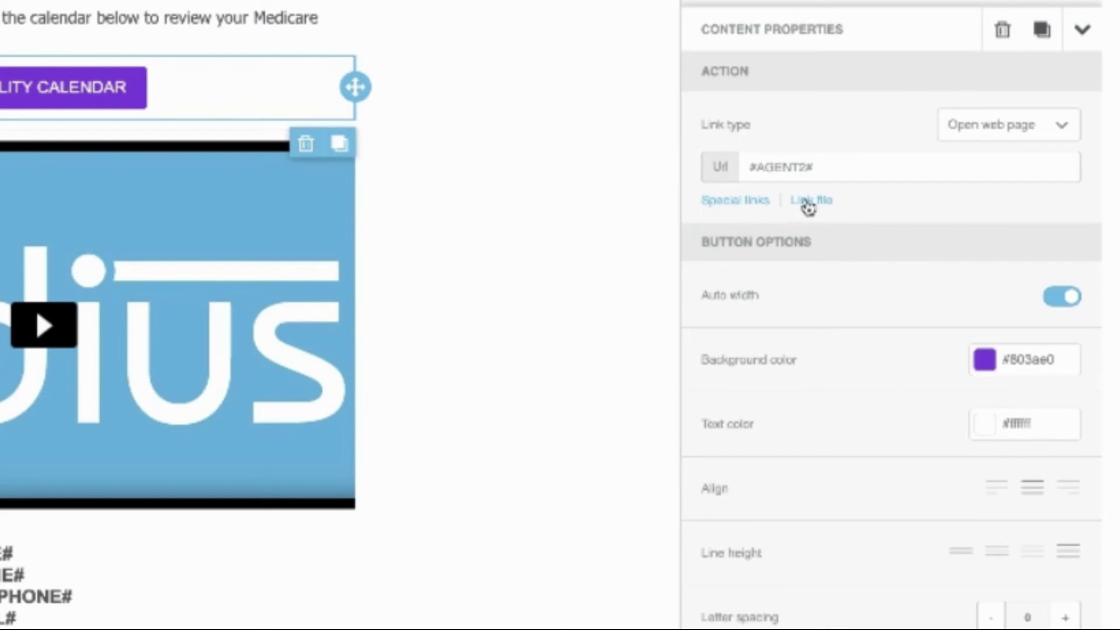
# Step: Upload BLANK SIGNATURE.csv into myfiles and link it to the button
pyautogui.click(808, 202)
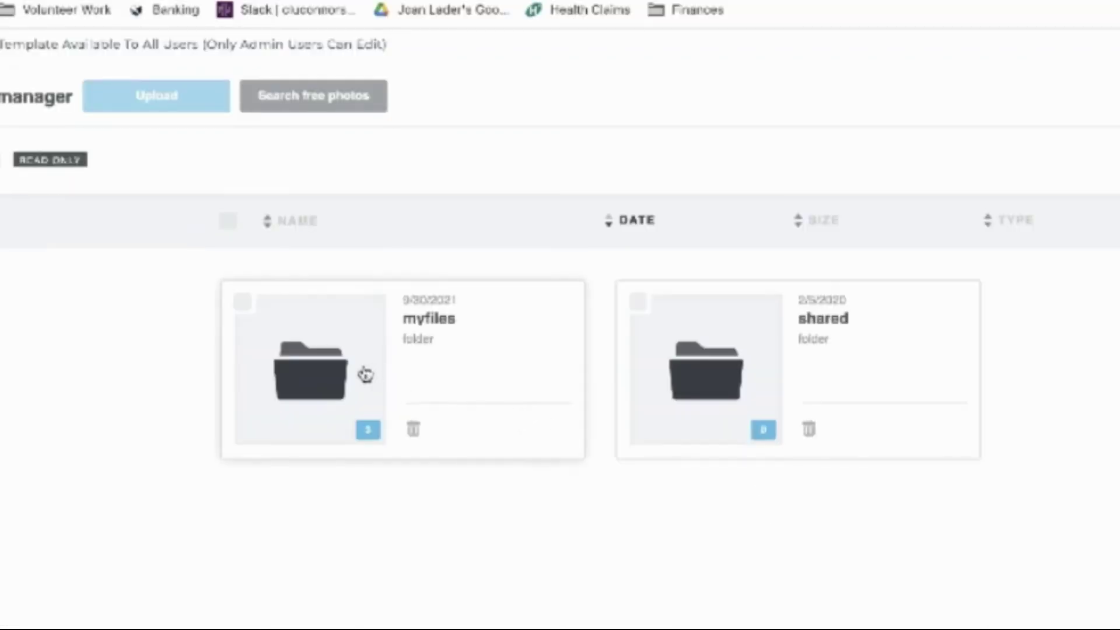
pyautogui.click(335, 374)
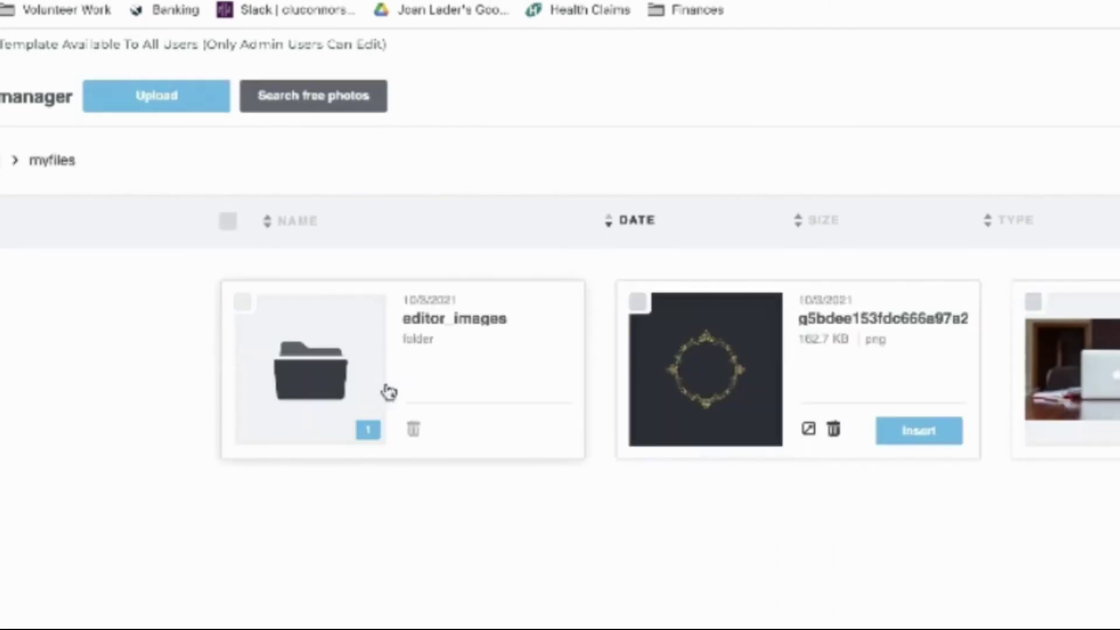
pyautogui.click(166, 102)
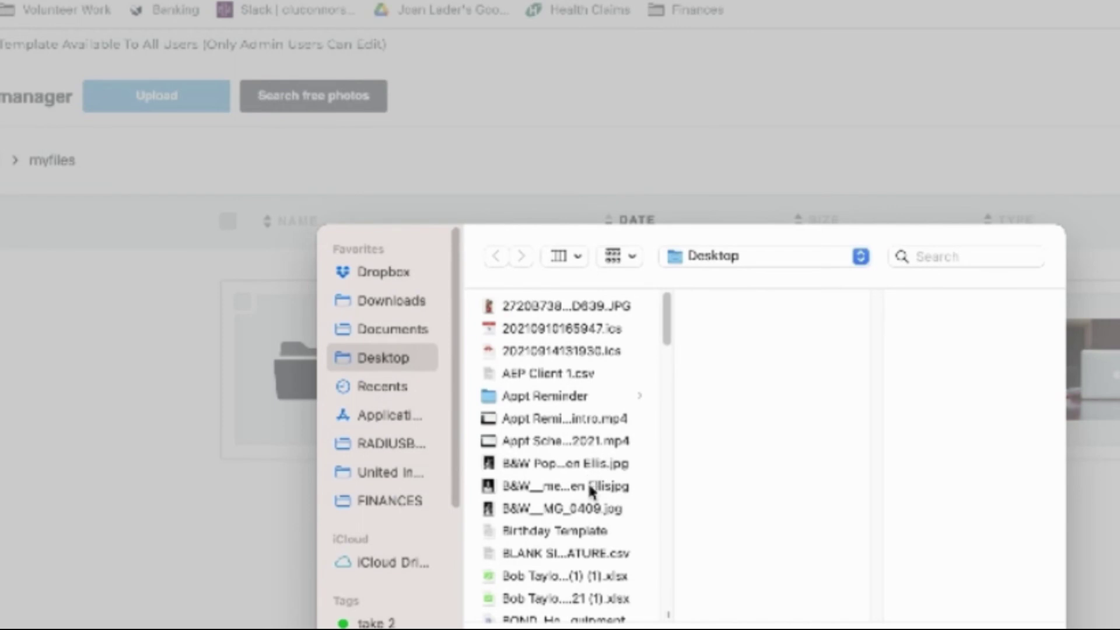
pyautogui.click(583, 553)
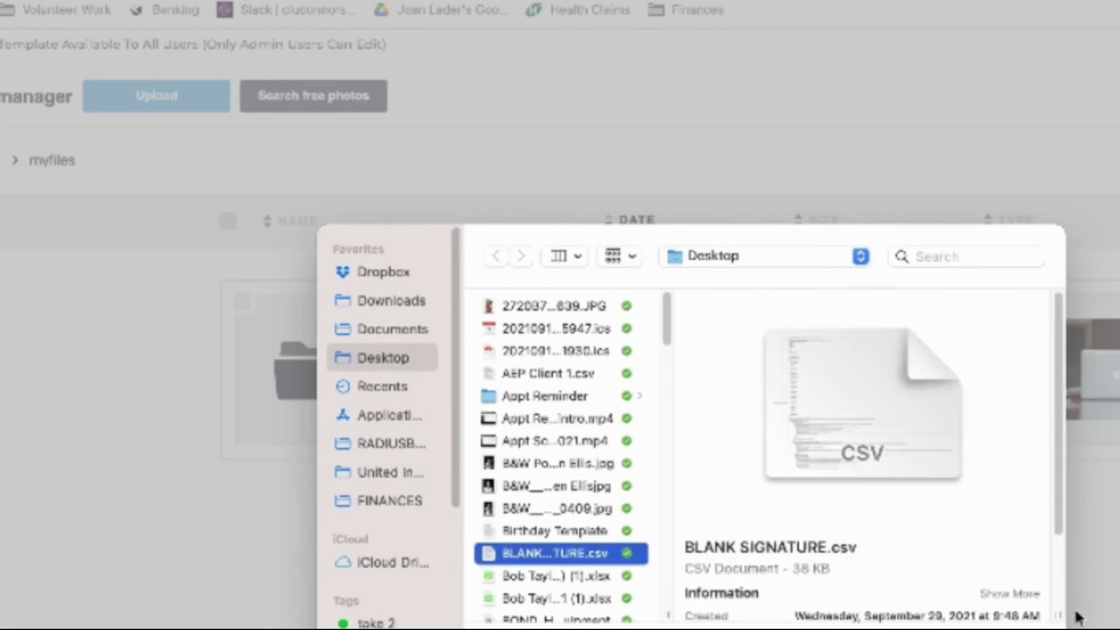
pyautogui.press('Return')
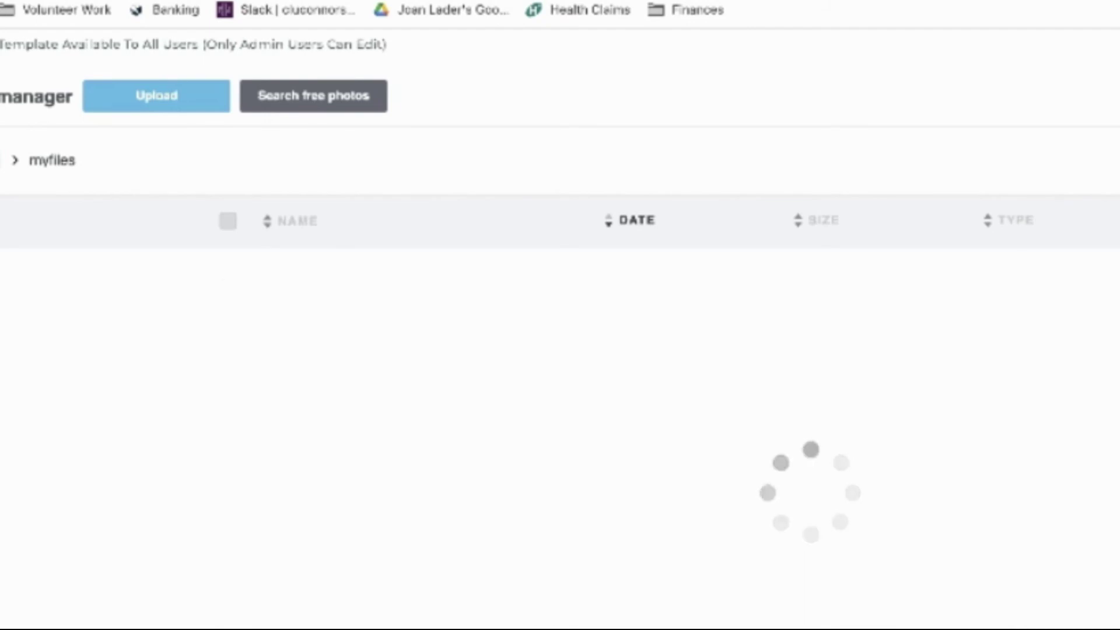
pyautogui.click(524, 439)
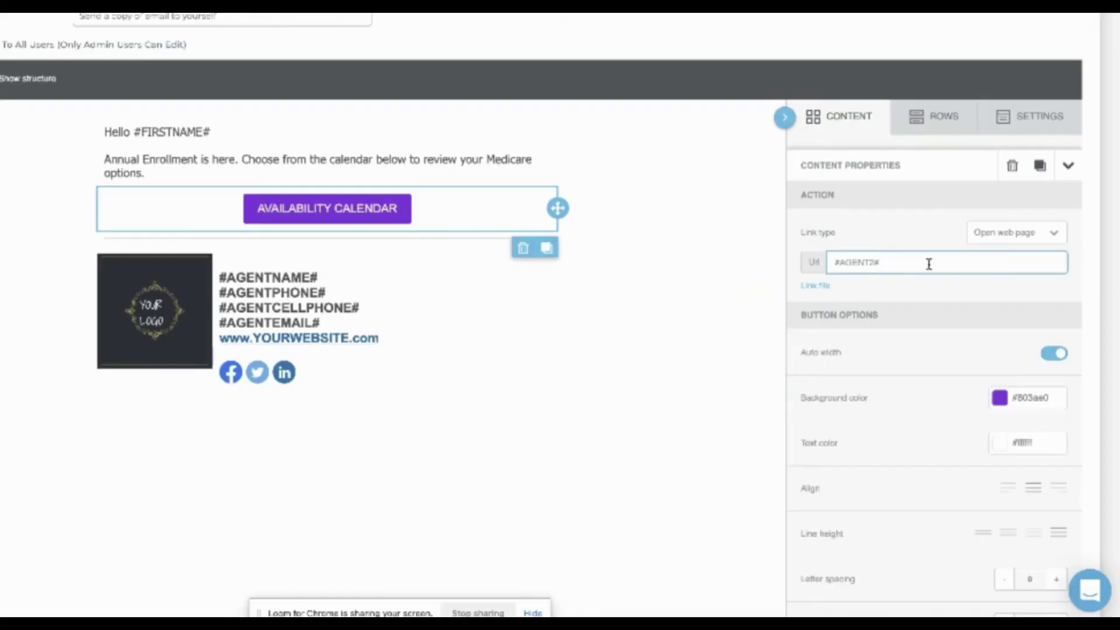
pyautogui.click(837, 121)
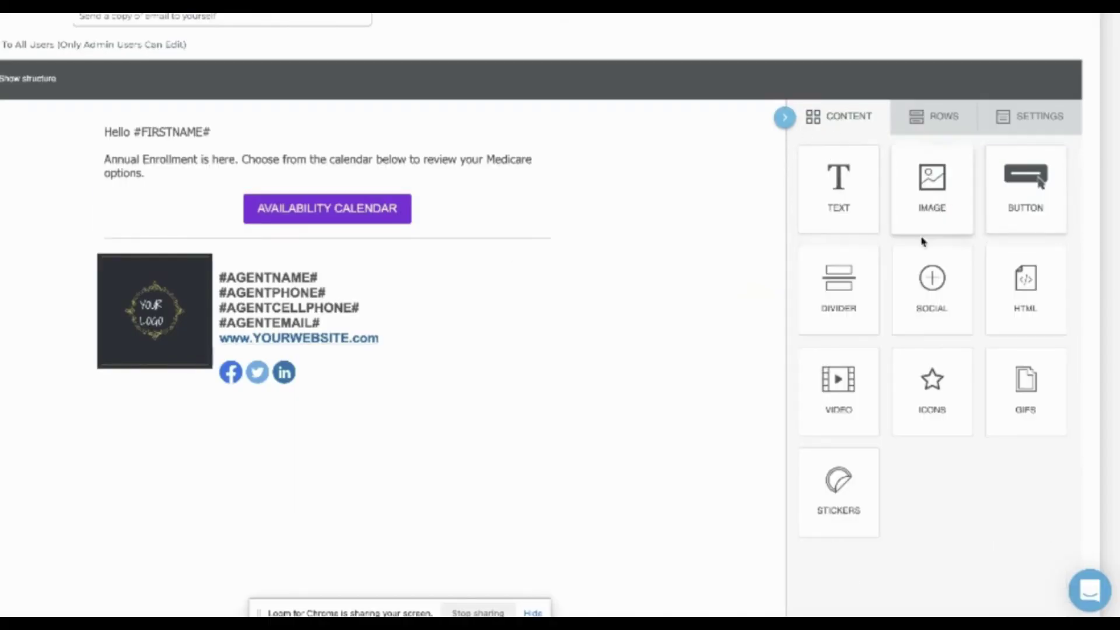
# Step: Add a video block with the pasted YouTube link and a dark rectangle play icon under the button
pyautogui.moveTo(847, 393)
pyautogui.mouseDown()
pyautogui.moveTo(517, 258)
pyautogui.moveTo(347, 244)
pyautogui.mouseUp()
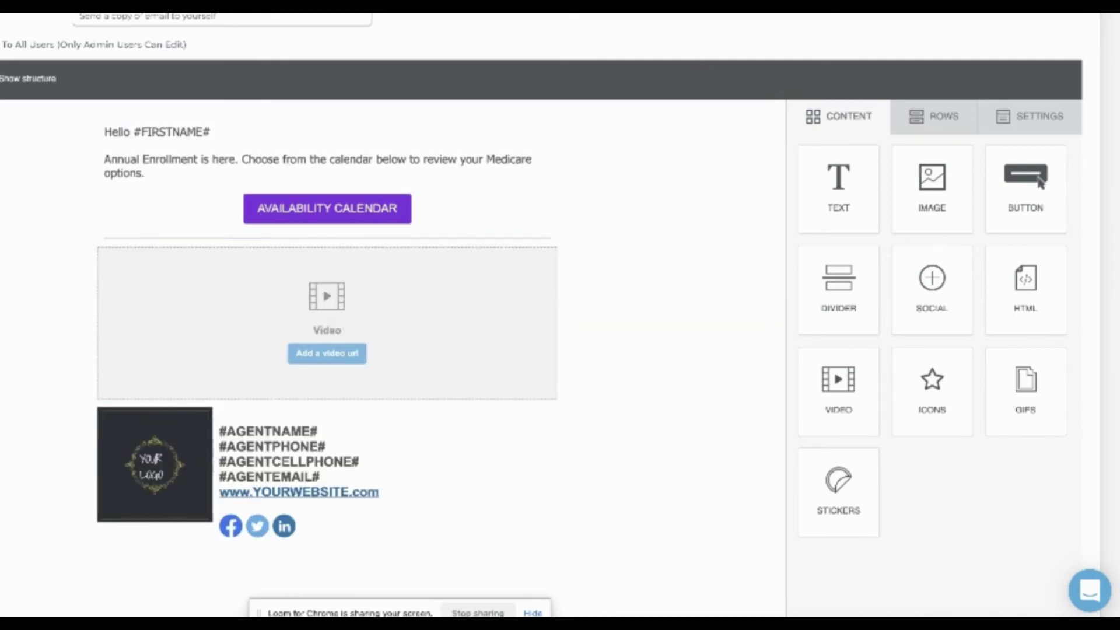
pyautogui.click(873, 207)
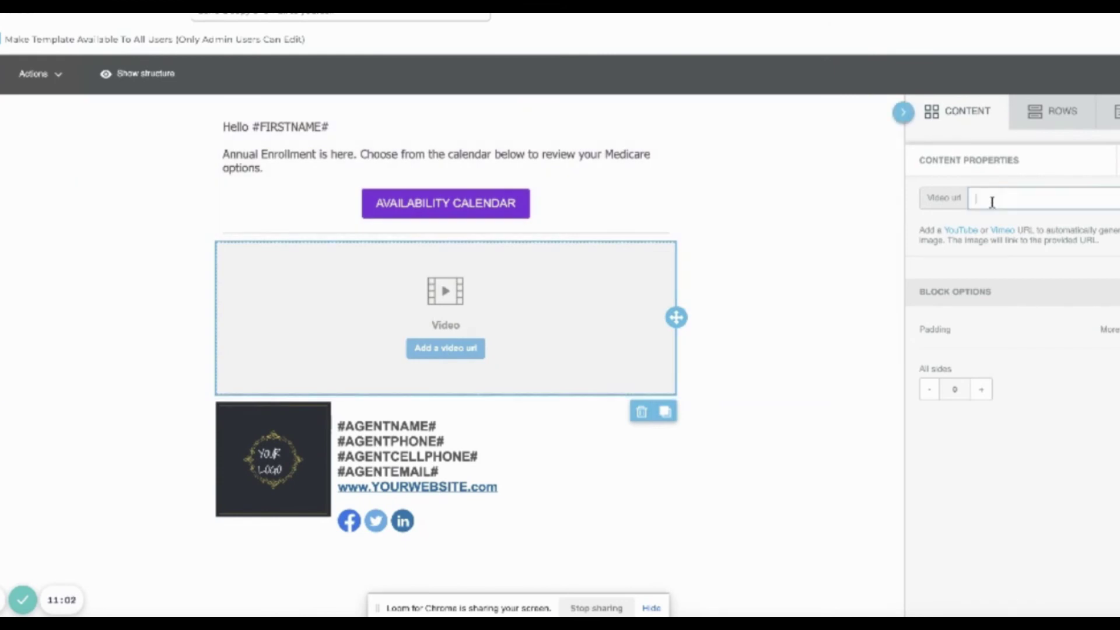
pyautogui.hotkey('ctrl', 'v')
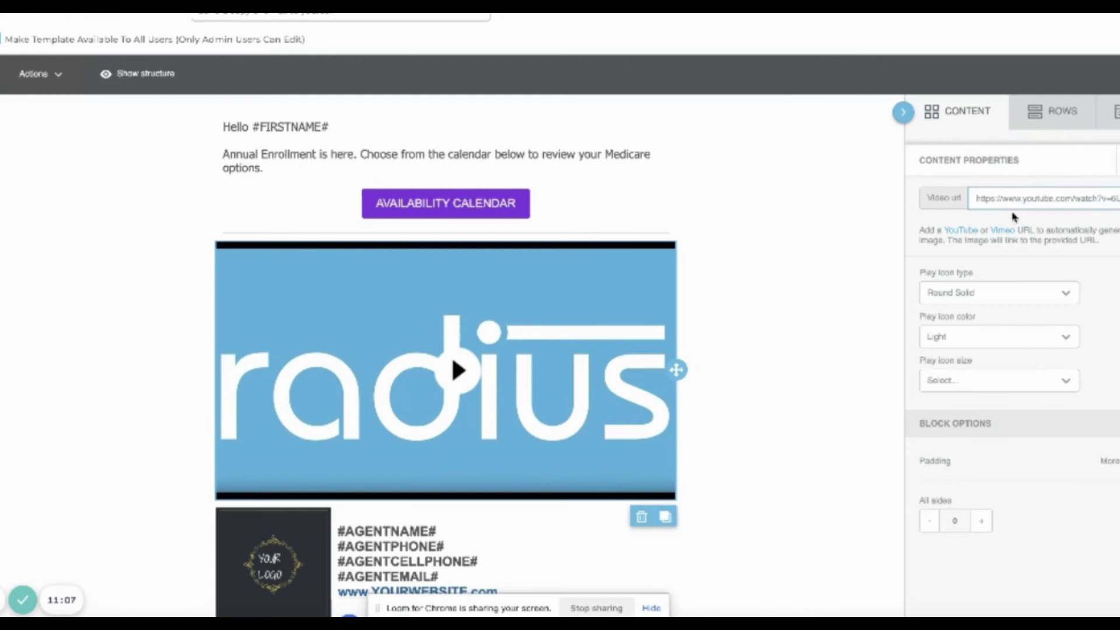
pyautogui.click(1043, 299)
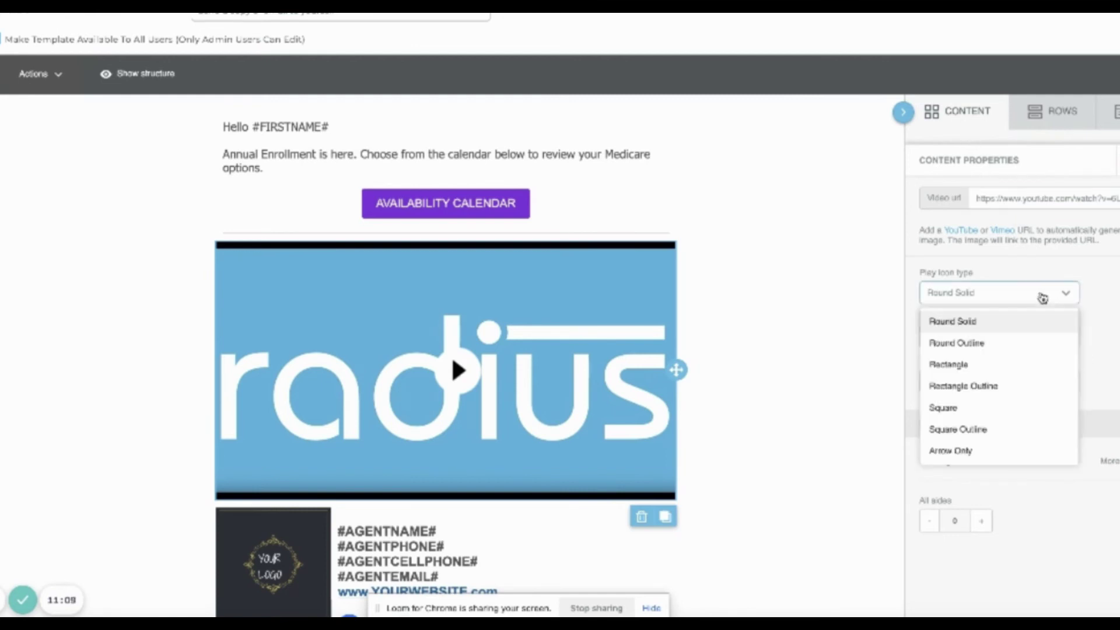
pyautogui.click(970, 368)
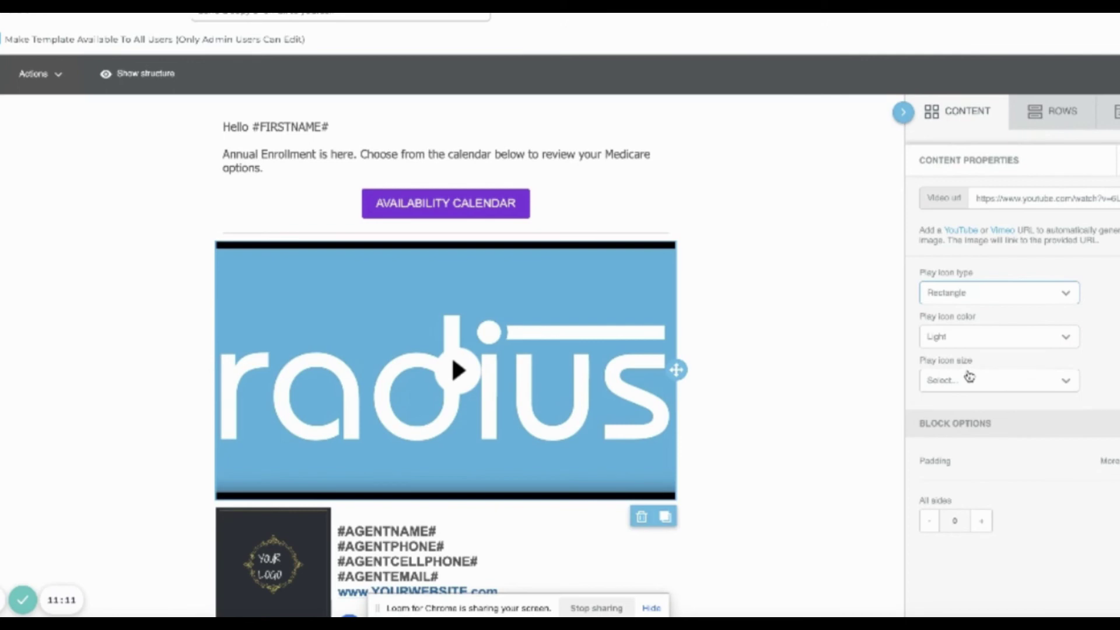
pyautogui.click(978, 344)
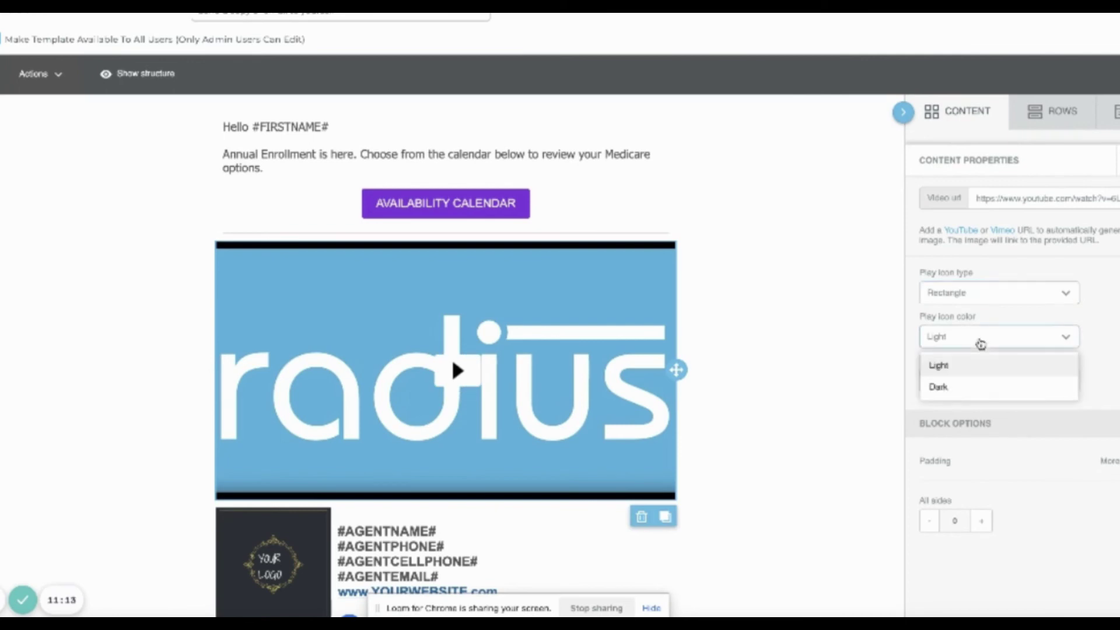
pyautogui.click(973, 385)
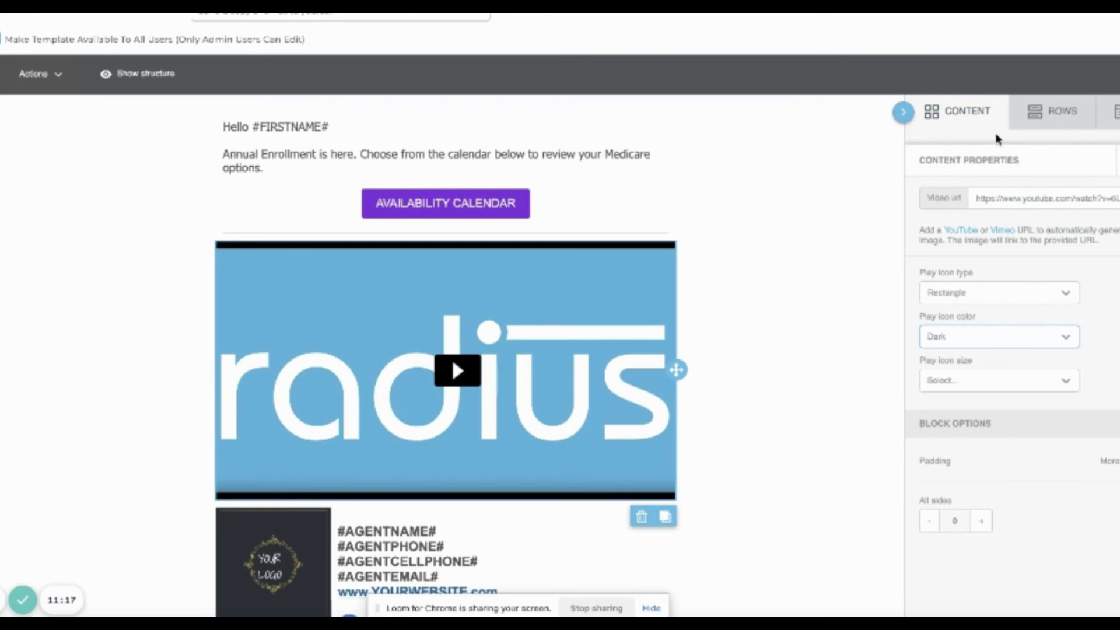
pyautogui.click(971, 111)
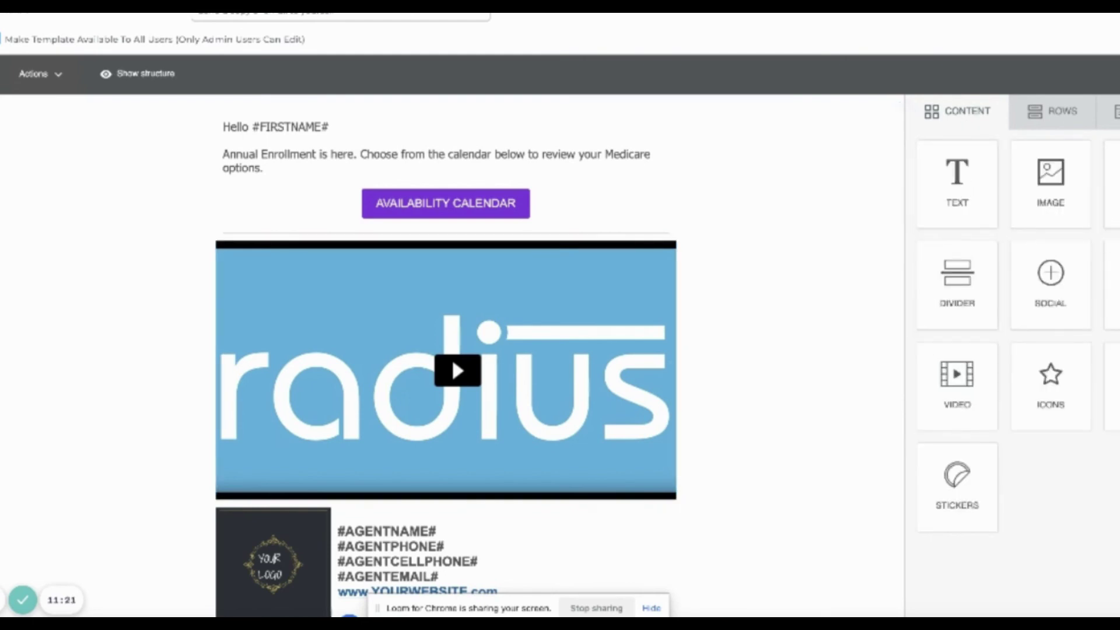
pyautogui.scroll(-4, 445, 350)
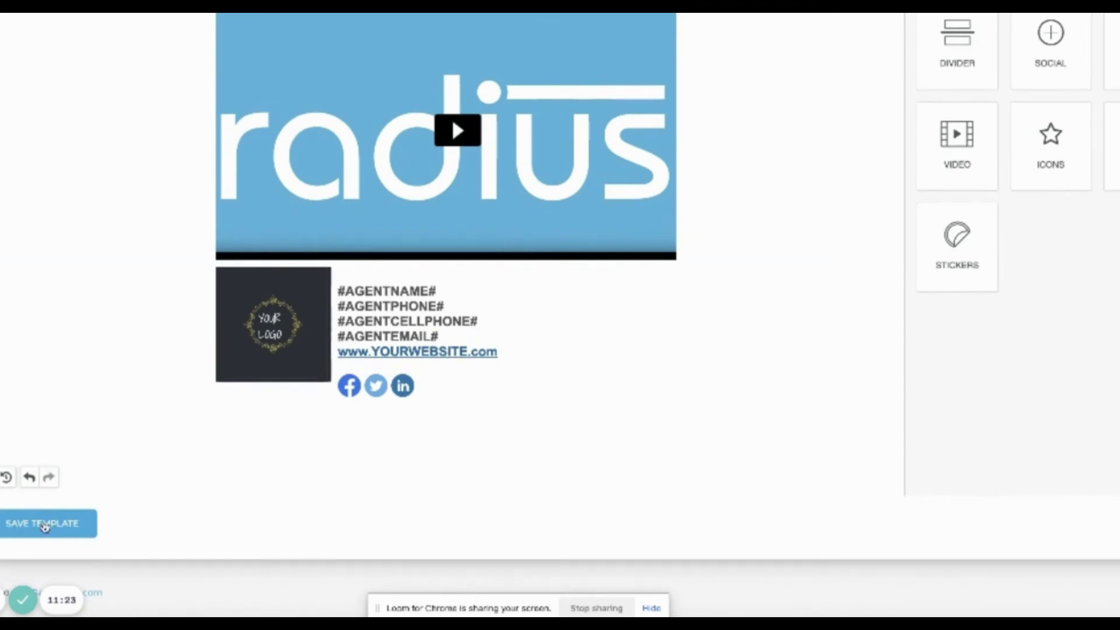
# Step: Save the AEP template, then open the Happy birthday template and select its cake image
pyautogui.click(50, 524)
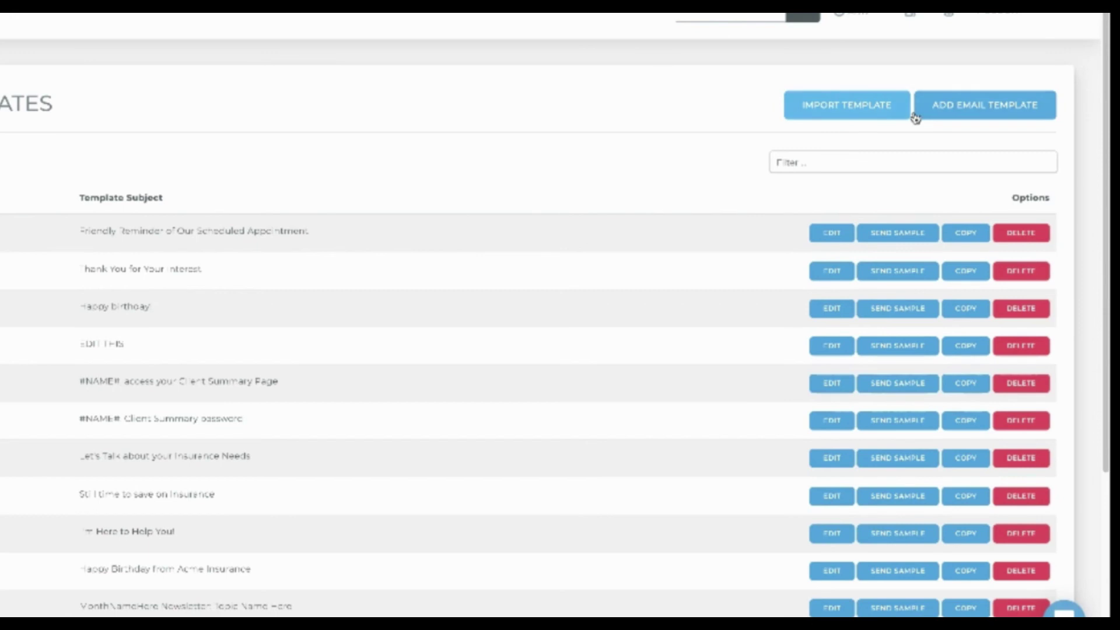
pyautogui.click(832, 308)
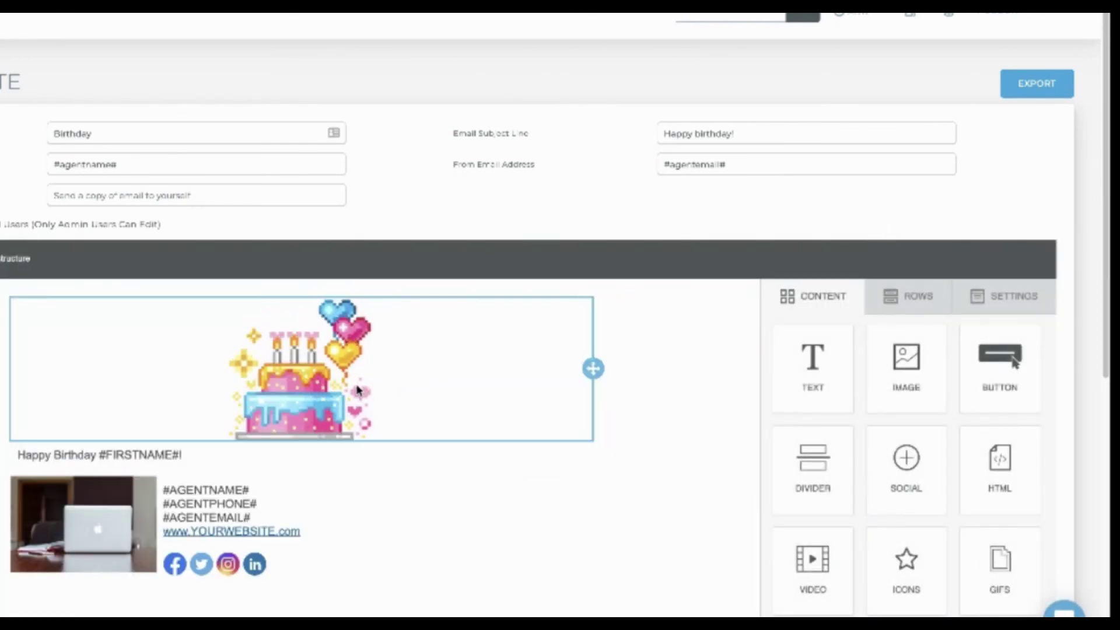
pyautogui.click(360, 390)
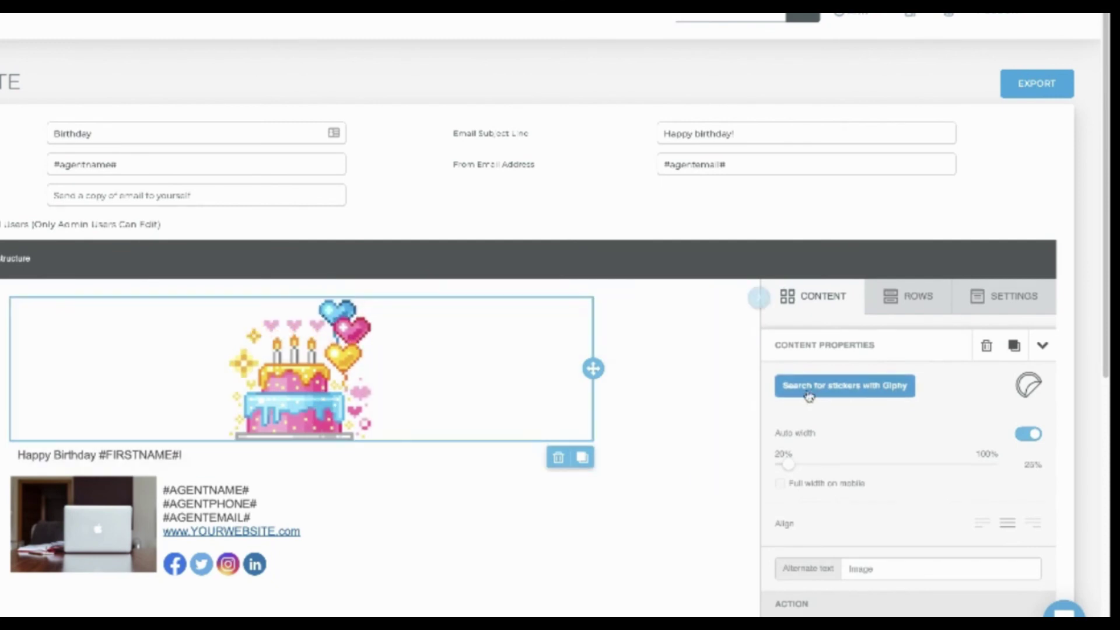
# Step: Replace the old cake image with a Stickers block holding a Giphy 'birthday' cupcake sticker
pyautogui.click(559, 459)
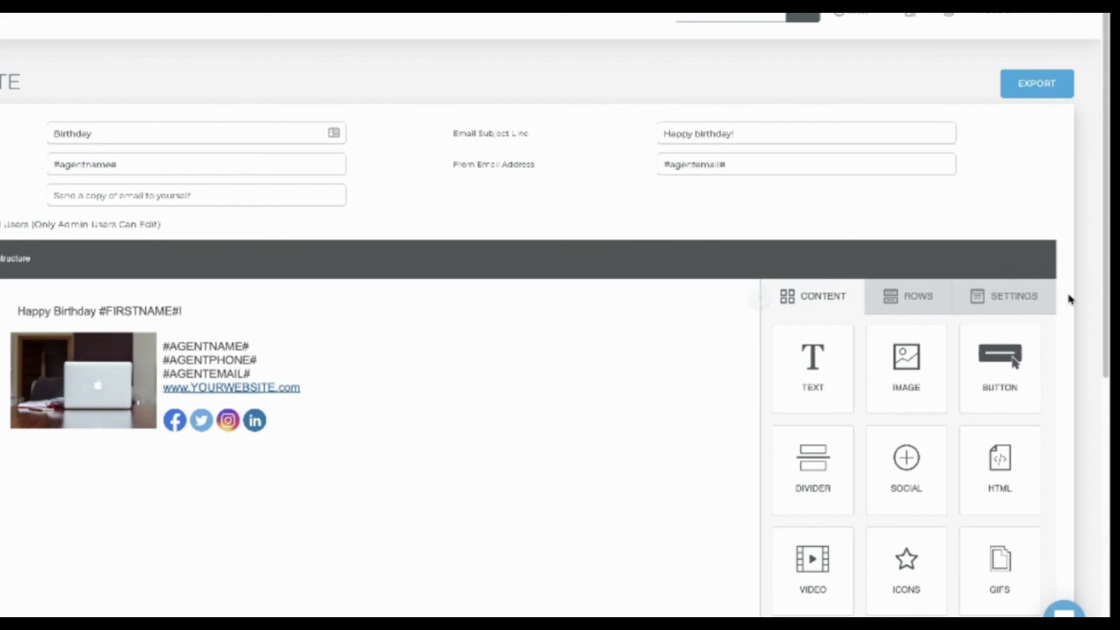
pyautogui.scroll(-3, 1104, 301)
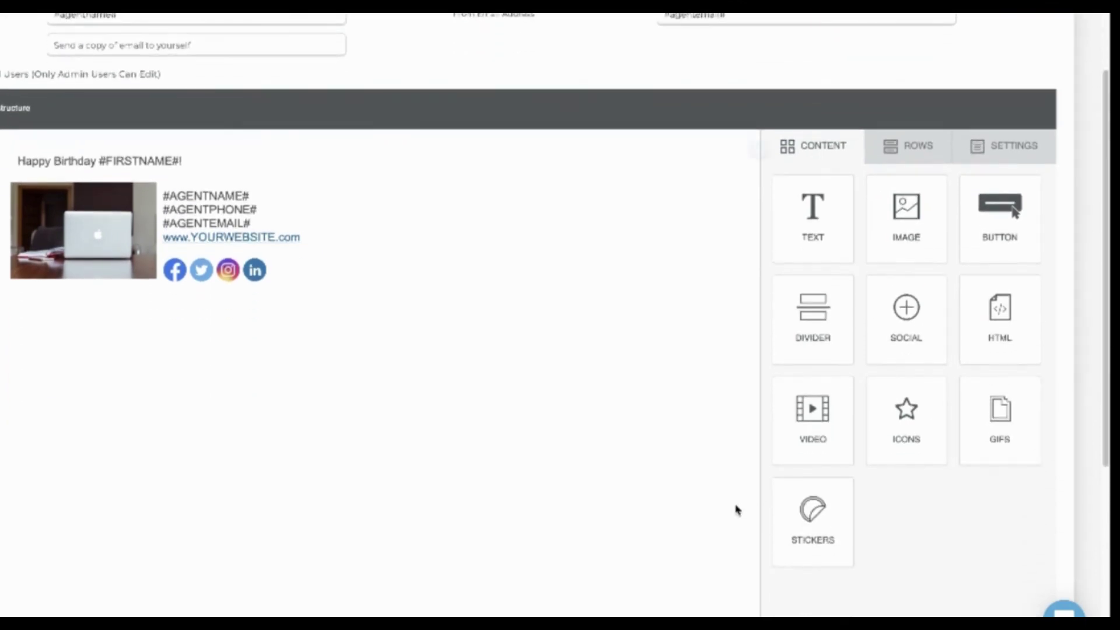
pyautogui.moveTo(811, 509); pyautogui.dragTo(277, 153)
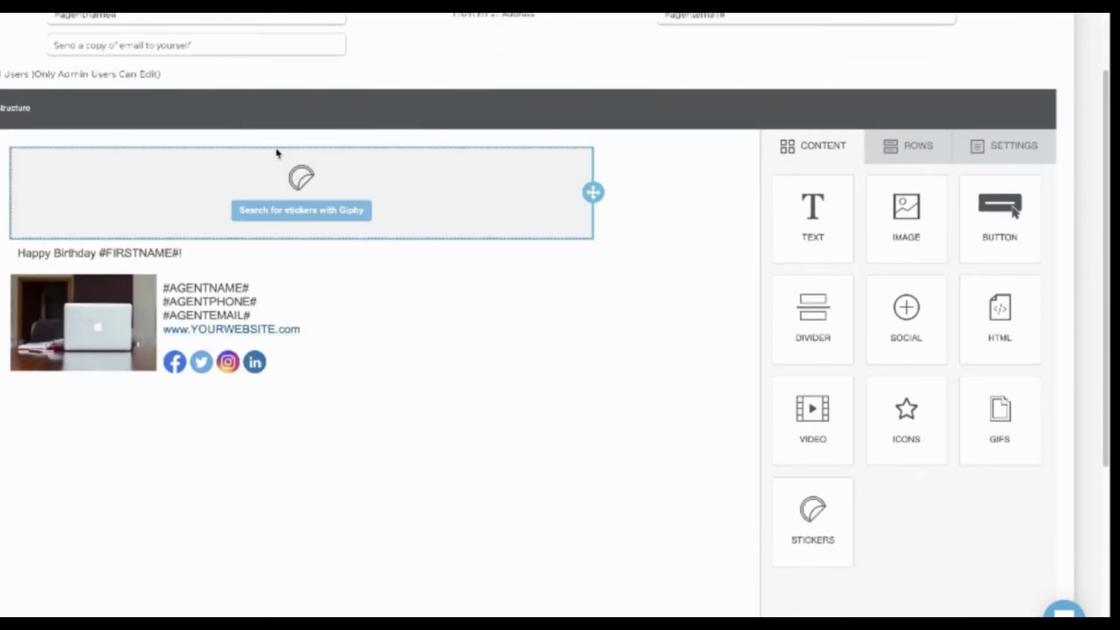
pyautogui.click(320, 217)
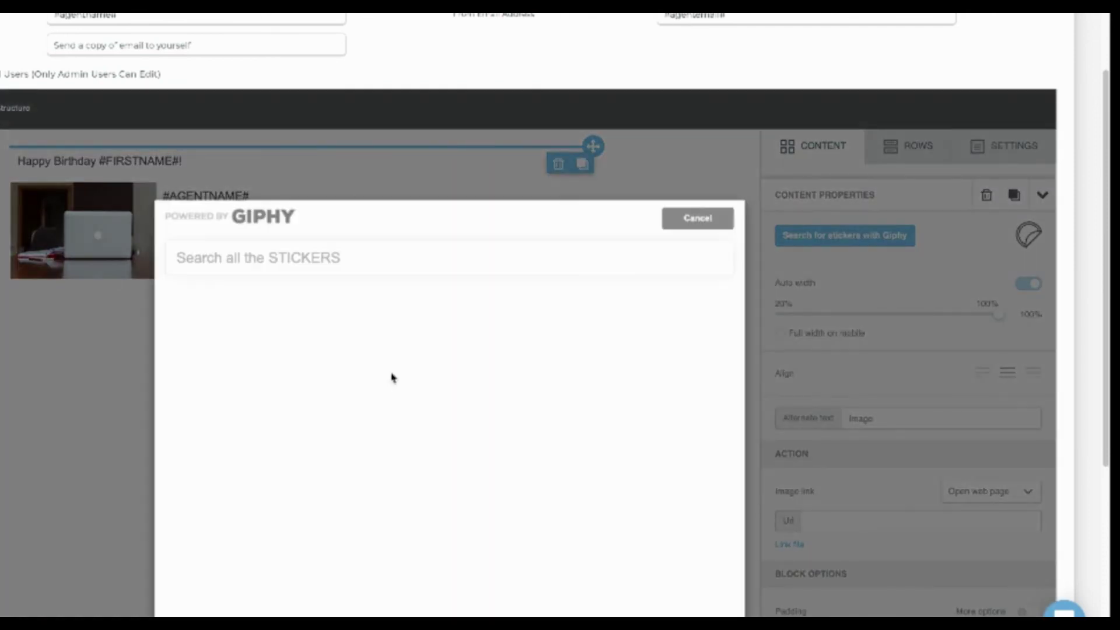
pyautogui.click(379, 258)
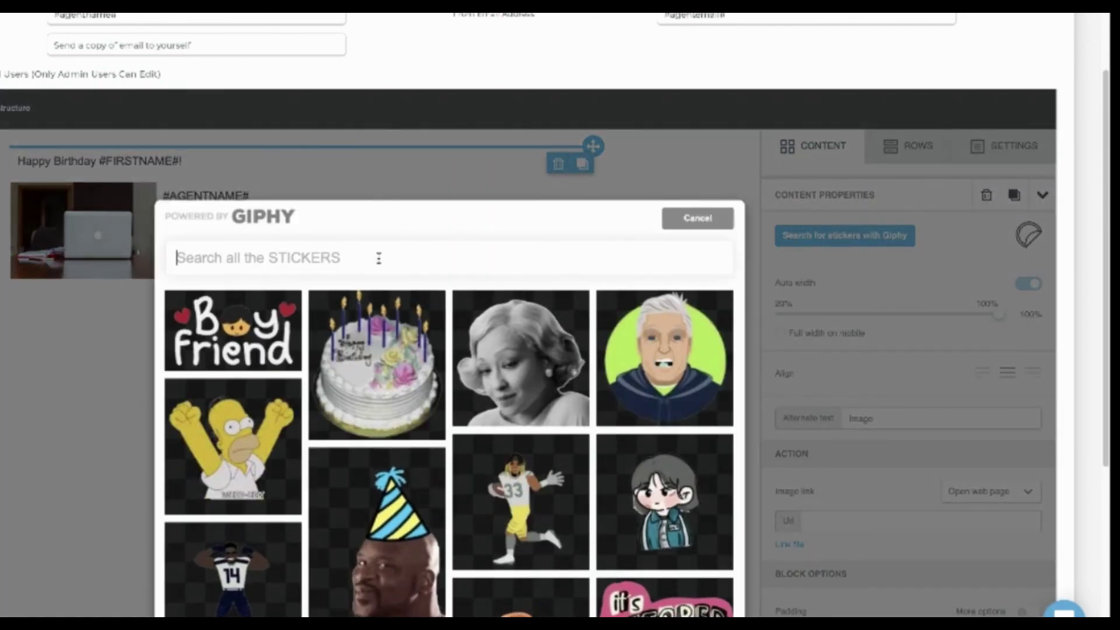
pyautogui.write('birthday')
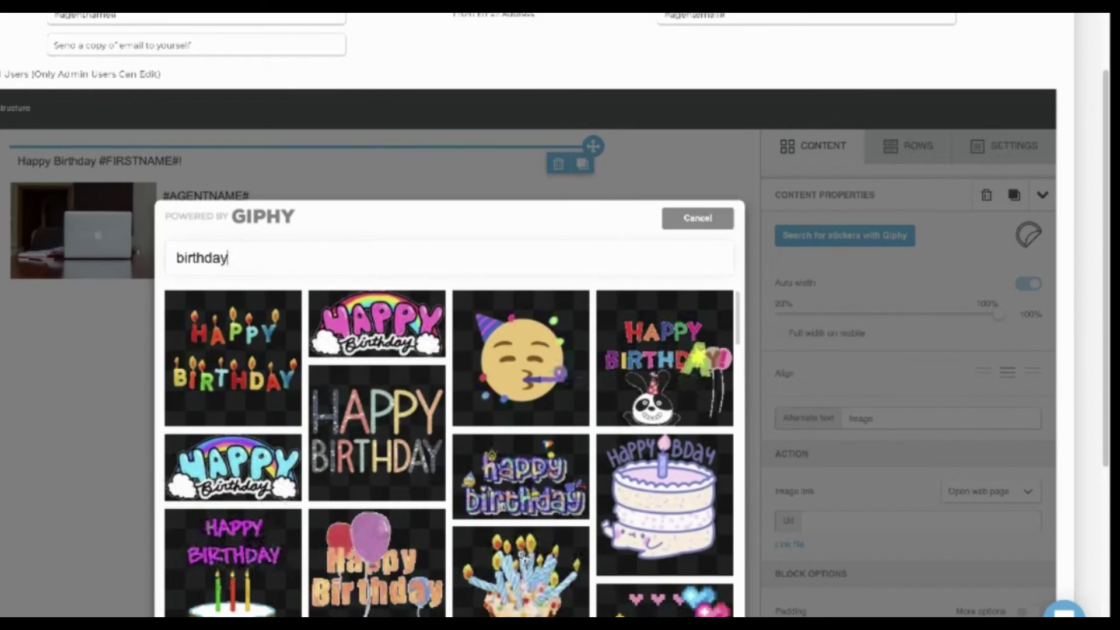
pyautogui.click(563, 571)
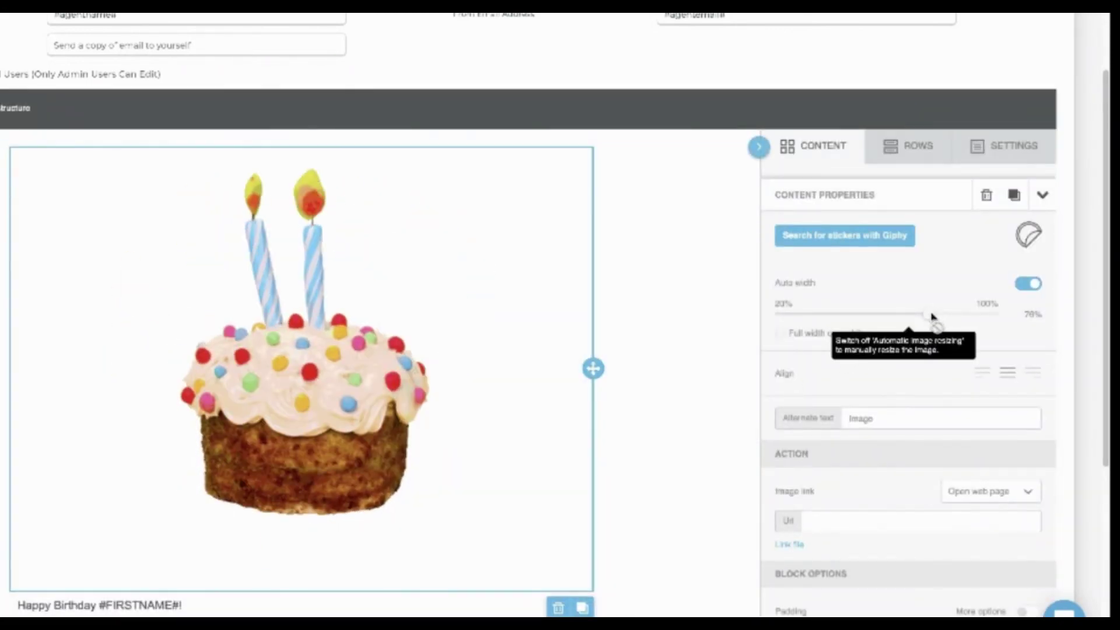
# Step: Turn off Auto width, shrink the cupcake sticker to about 40% width, and save the template
pyautogui.click(1029, 284)
pyautogui.moveTo(927, 315); pyautogui.dragTo(832, 324)
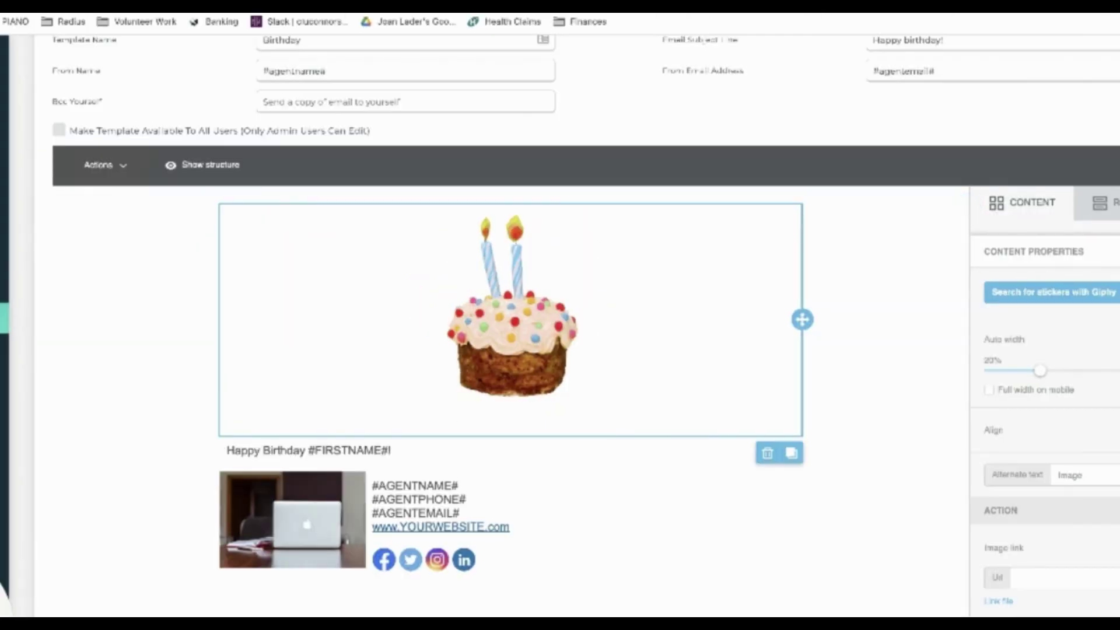
pyautogui.scroll(-5, 578, 315)
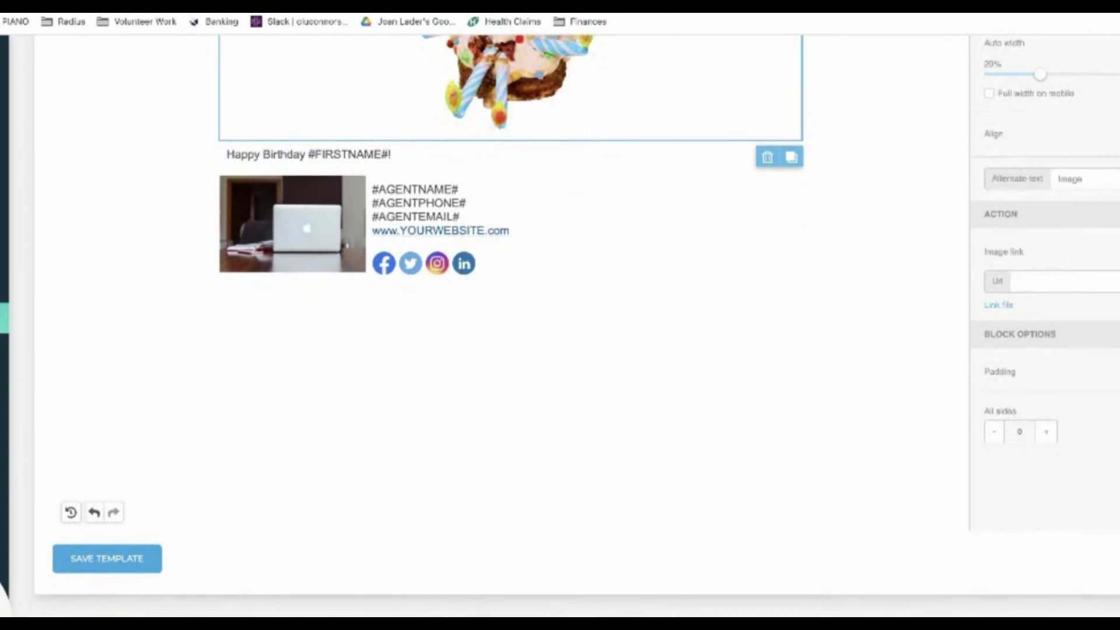
pyautogui.click(141, 560)
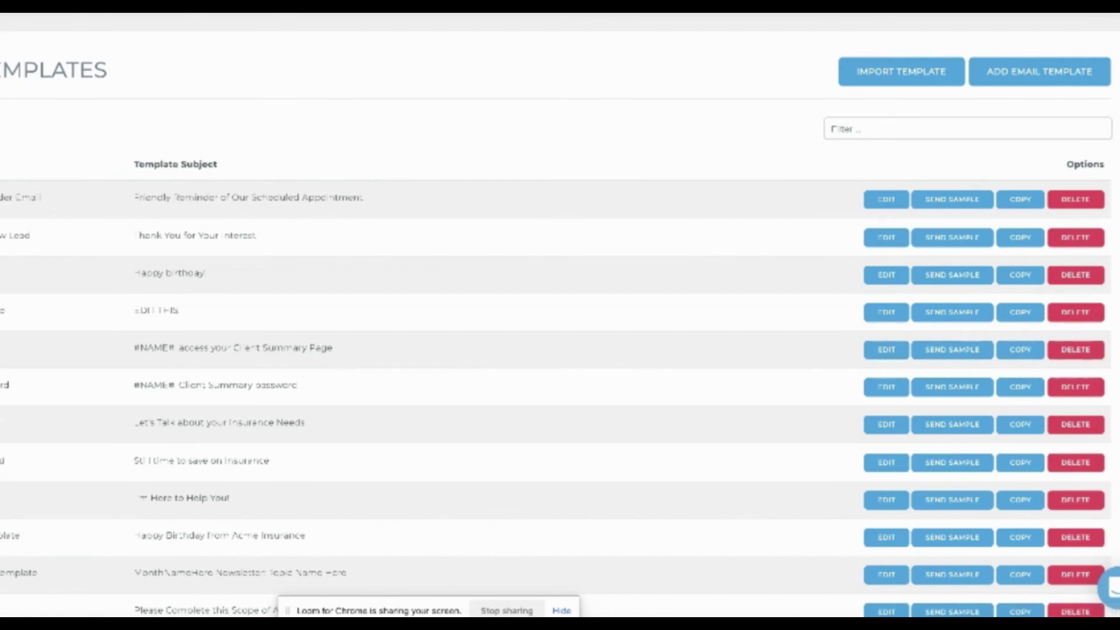
pyautogui.click(1111, 590)
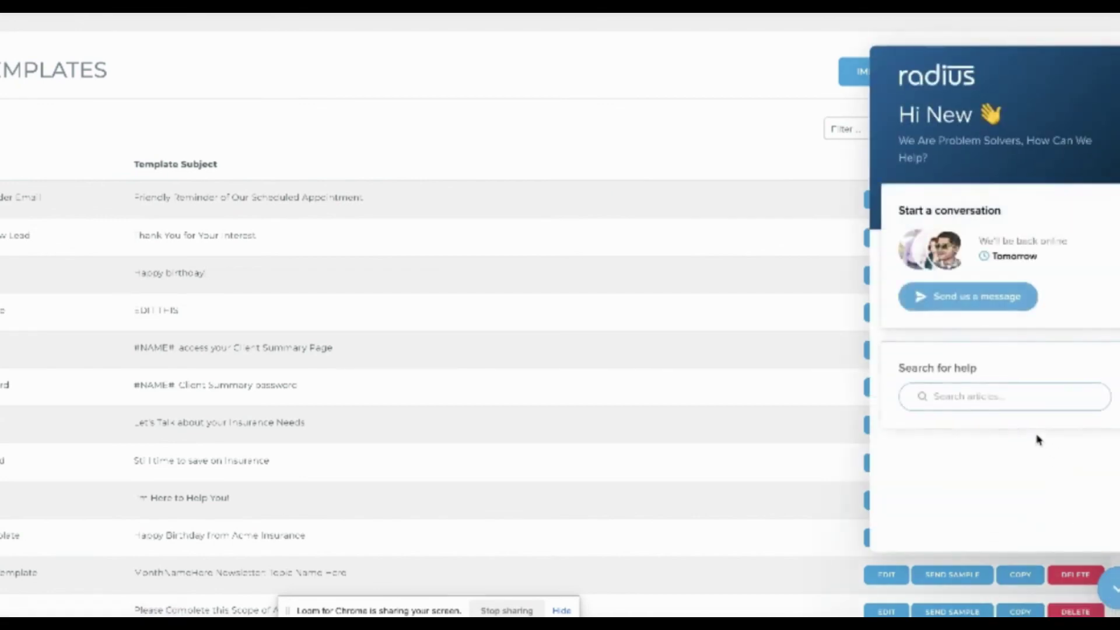
# Step: Search the help articles for 'custom field' and open the Coverage Types article
pyautogui.click(1013, 389)
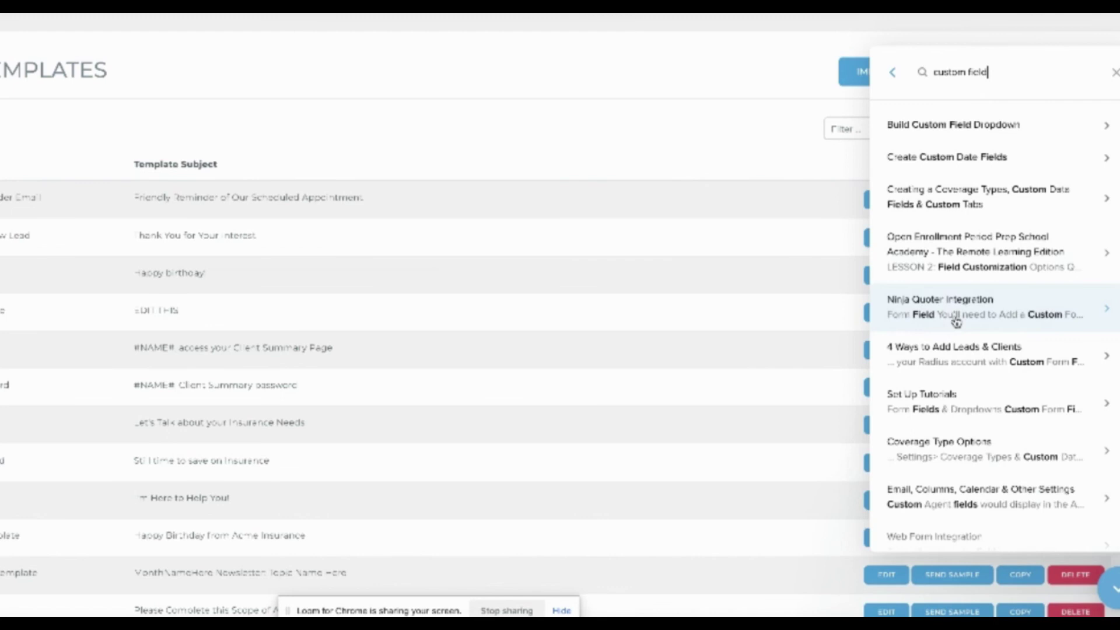
pyautogui.click(1004, 205)
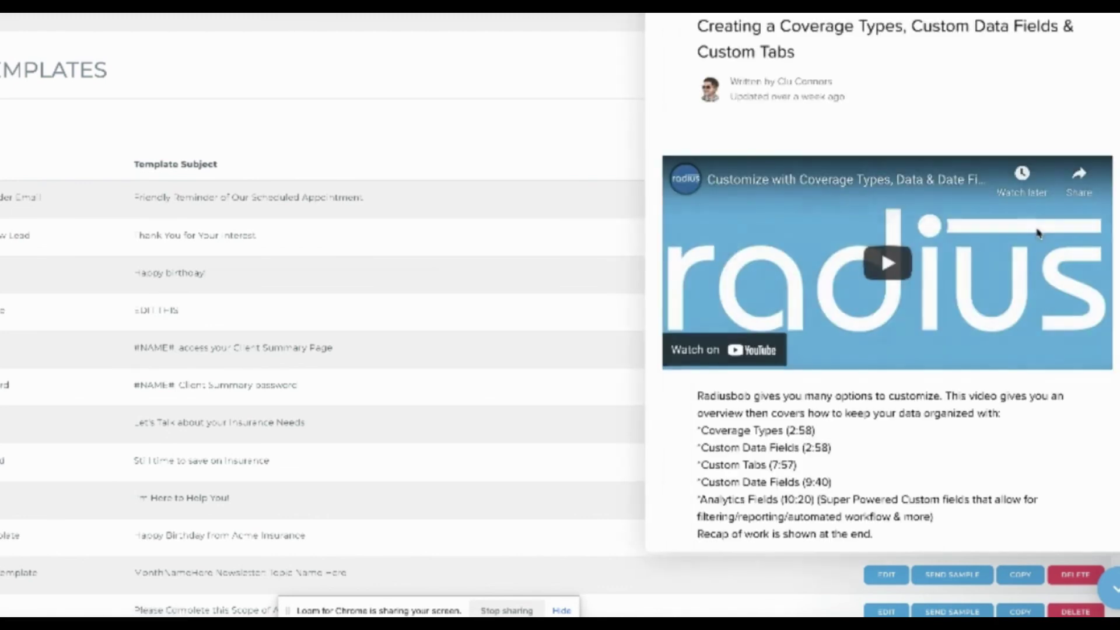